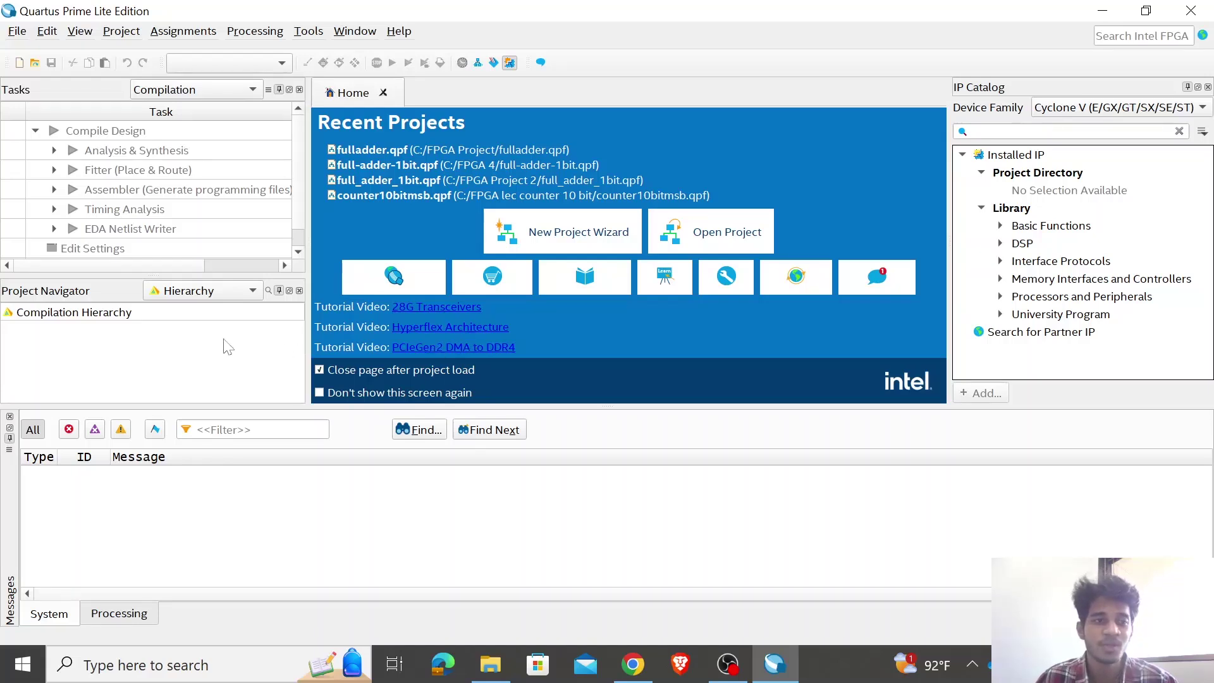
Start the New Project Wizard from the File menu and move past its introduction page
click(18, 31)
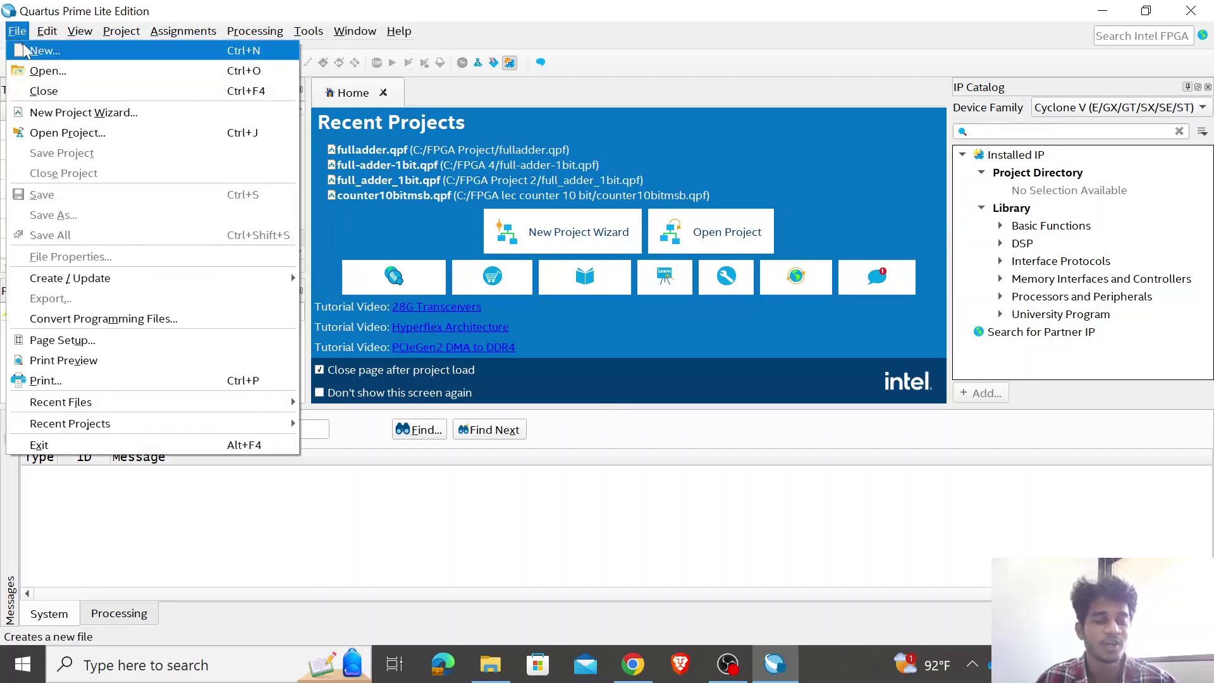
click(71, 119)
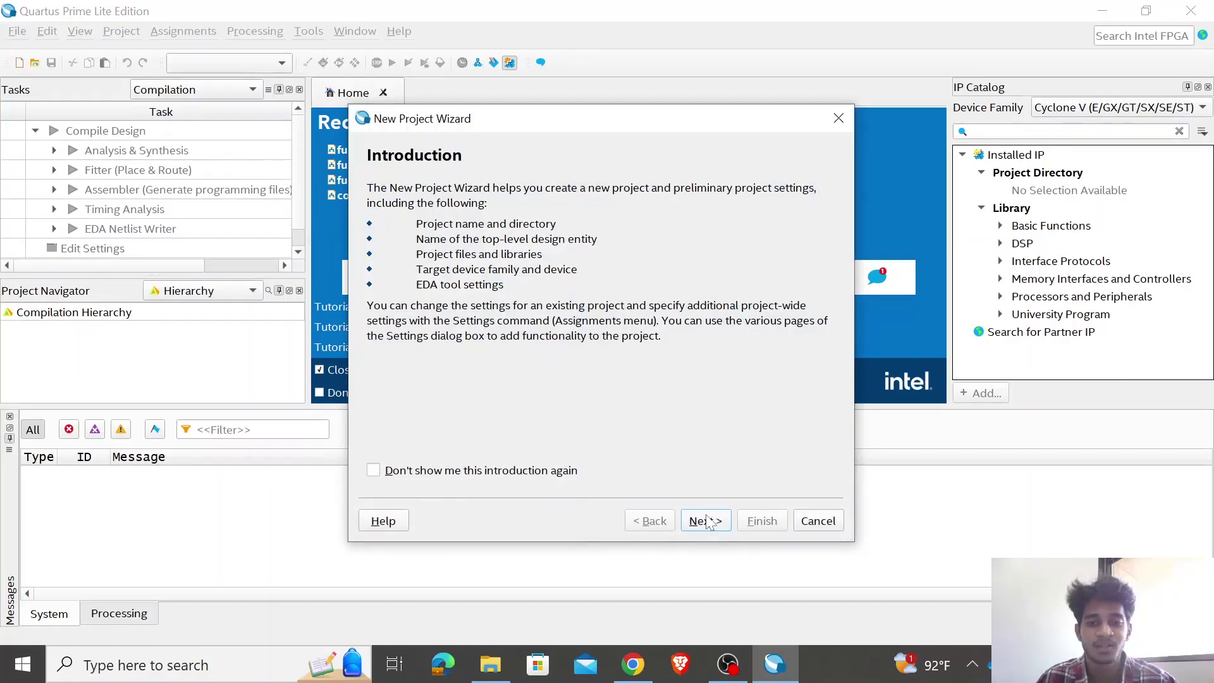
click(705, 520)
Create a new 'fpga project2' folder on C: and use it as the working directory
click(499, 218)
click(826, 212)
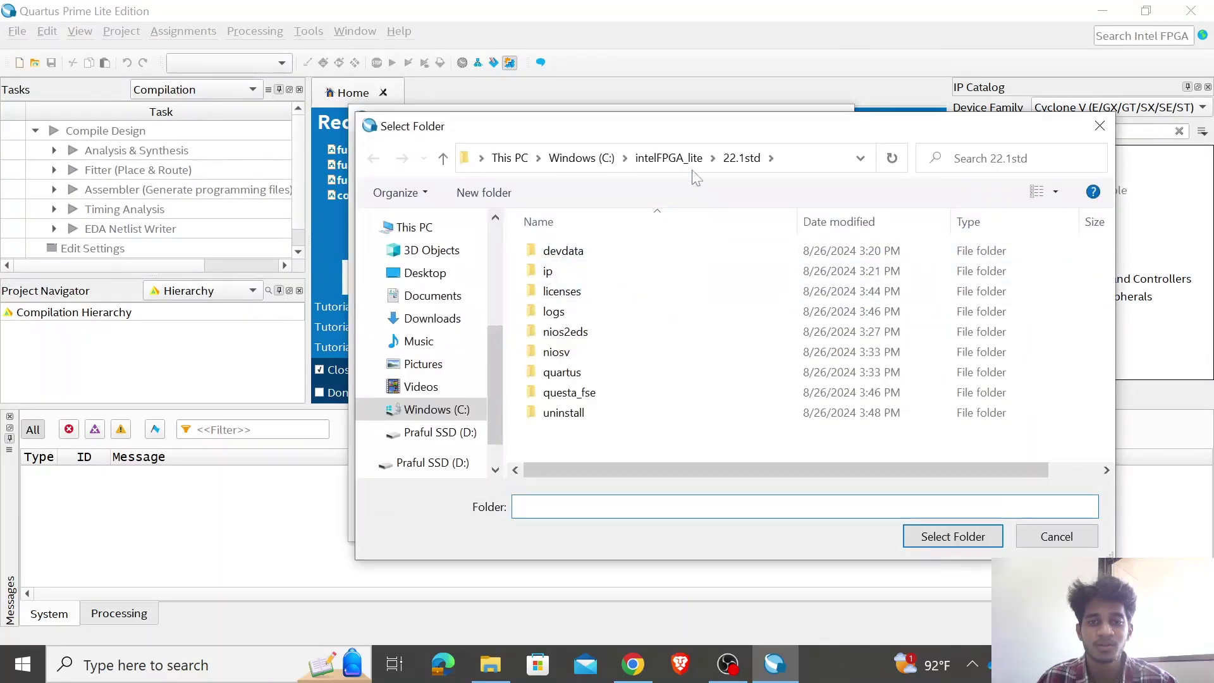
click(668, 157)
click(581, 158)
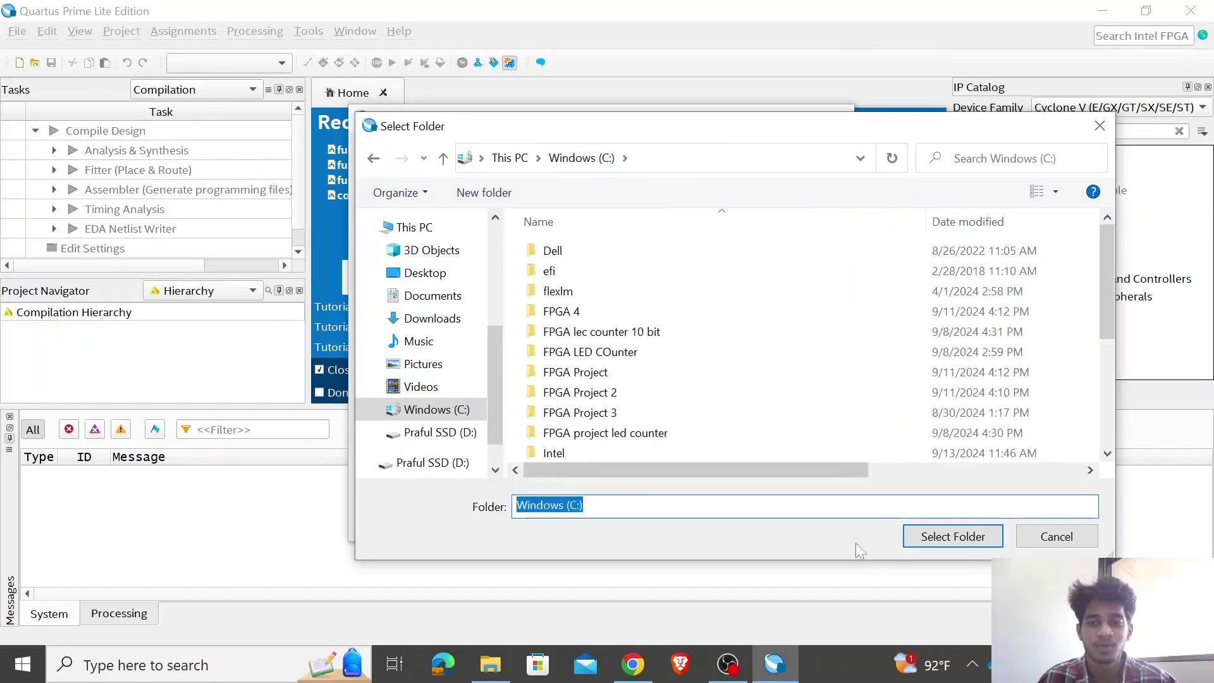
click(483, 192)
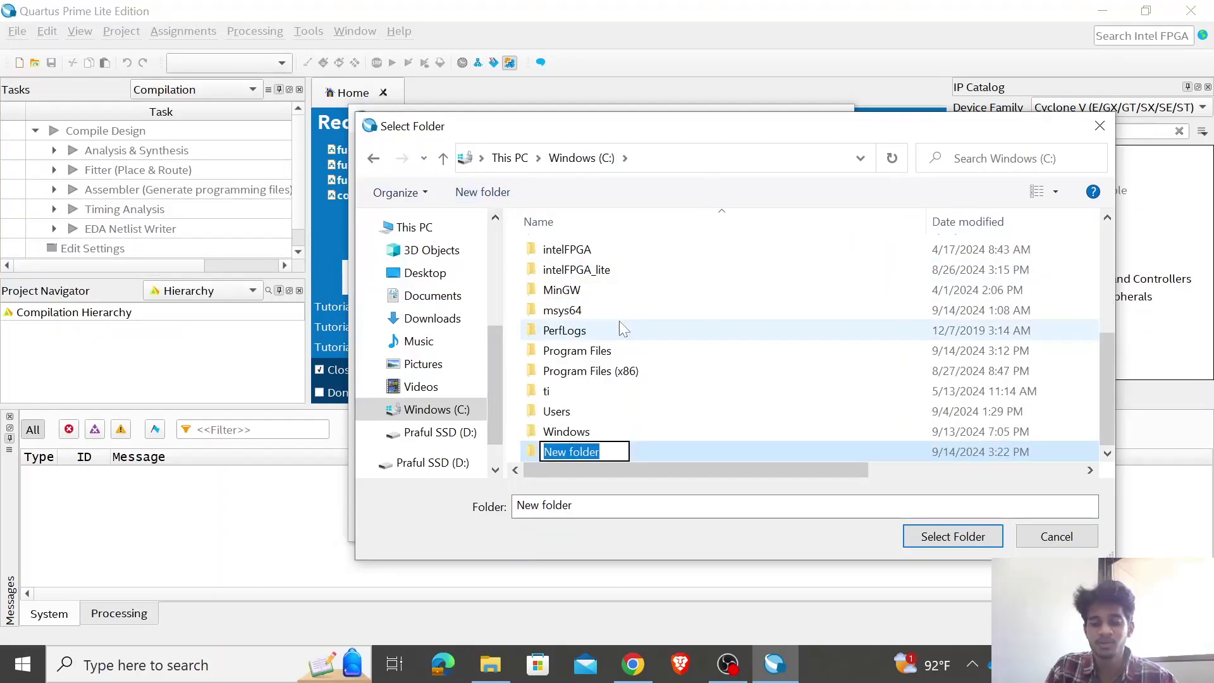
key(BackSpace)
text(fp)
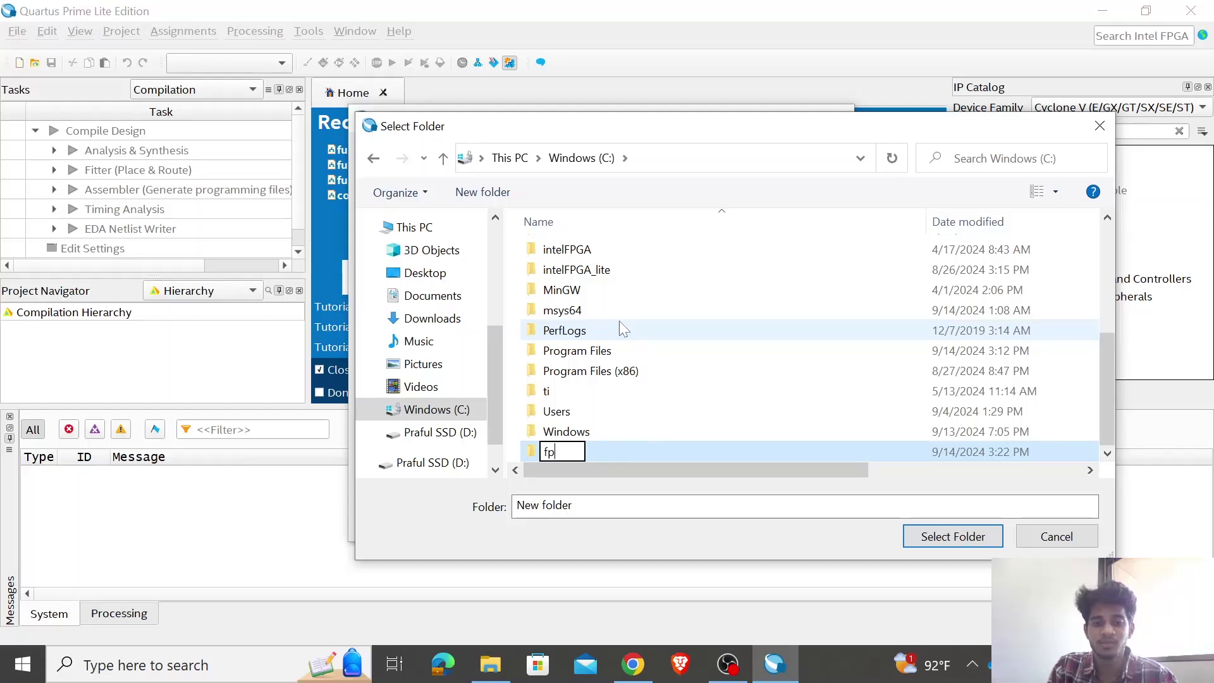
text(ga project2)
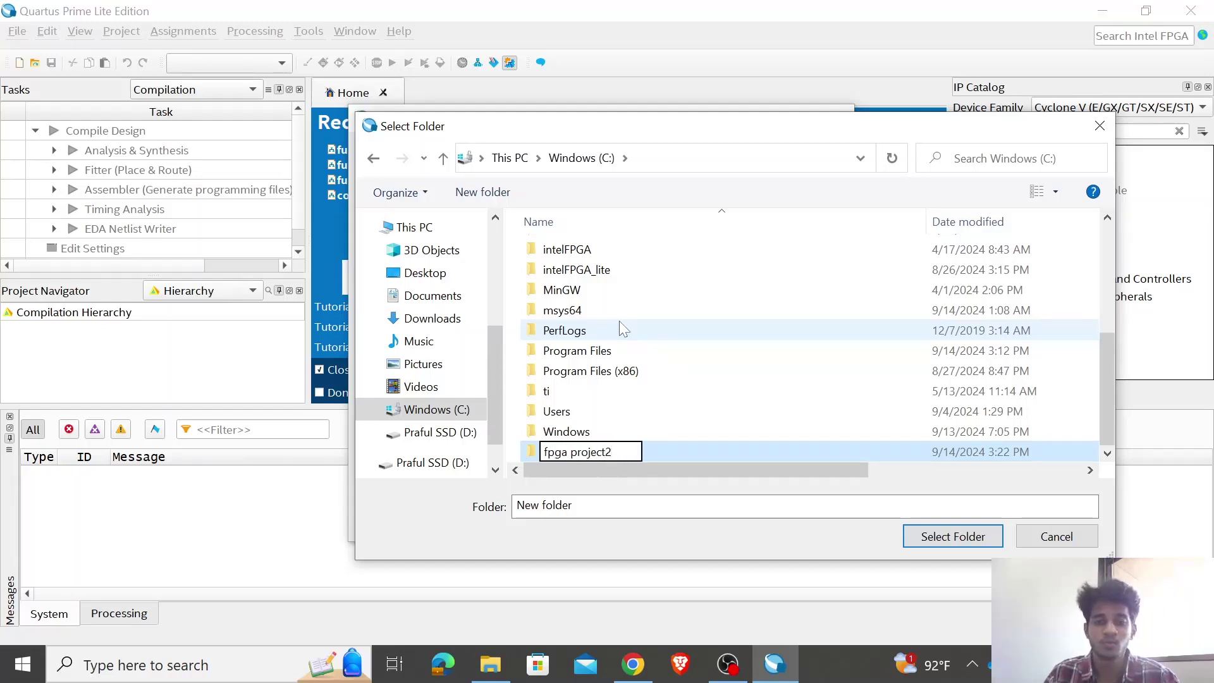
key(Return)
key(Return)
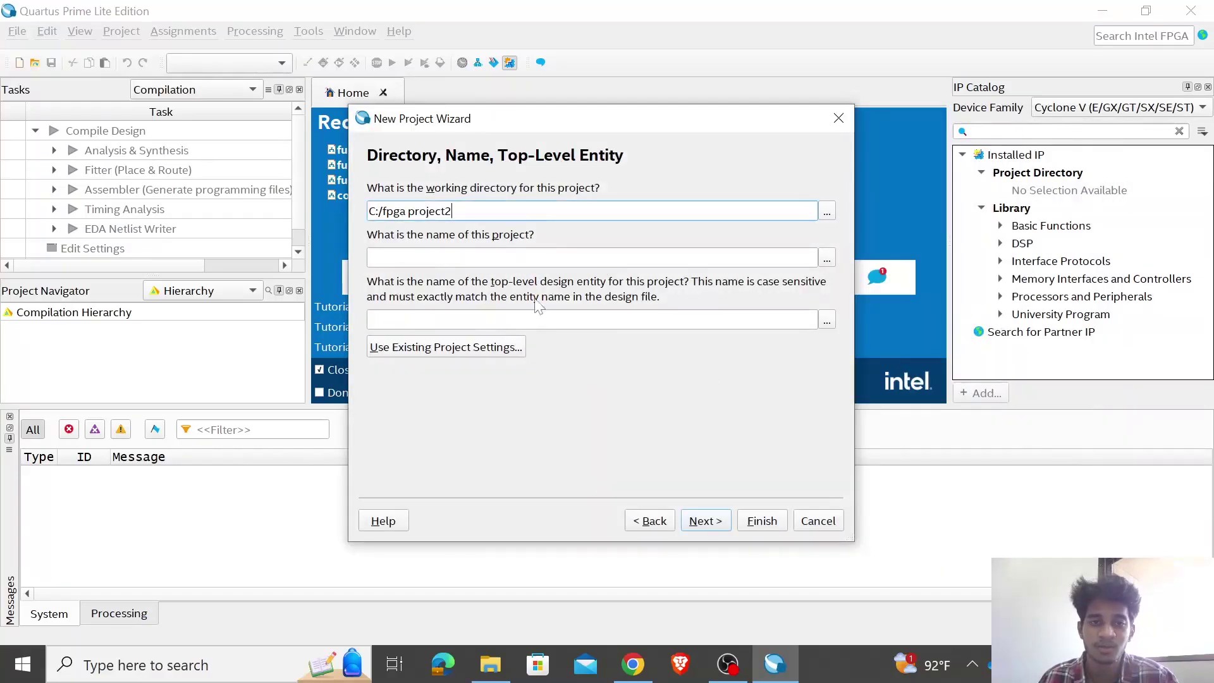
Name the project 'ledcounter' and keep it an Empty project
click(503, 257)
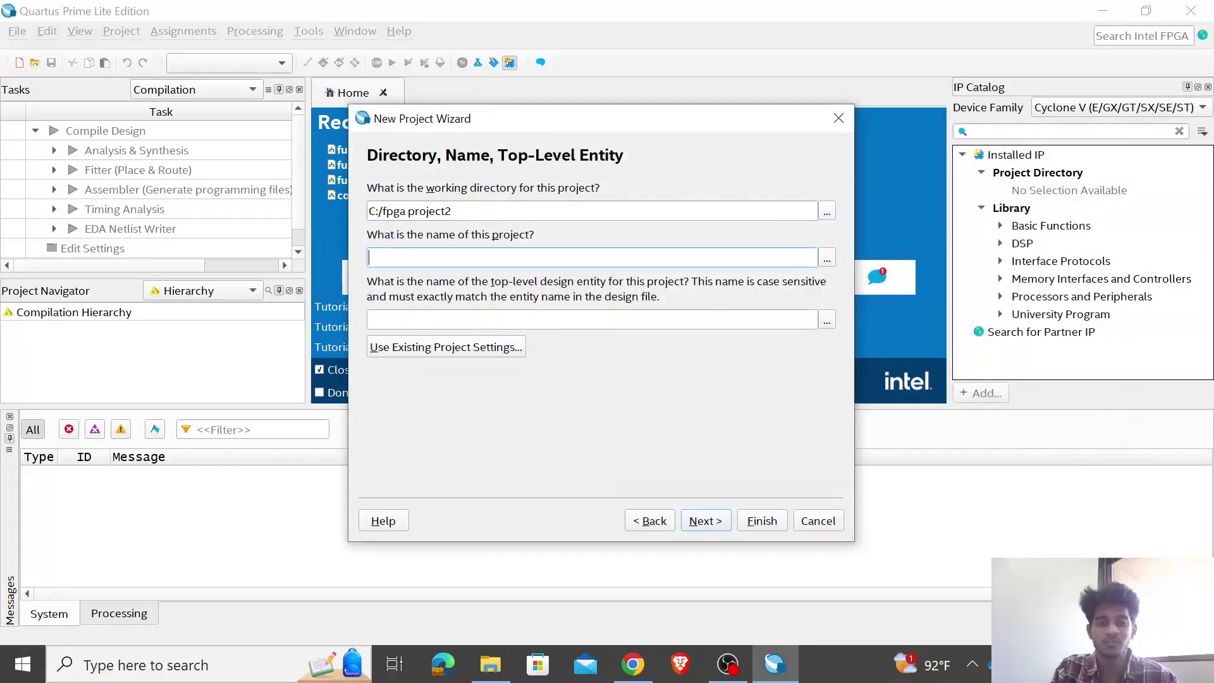
text(ledcounter)
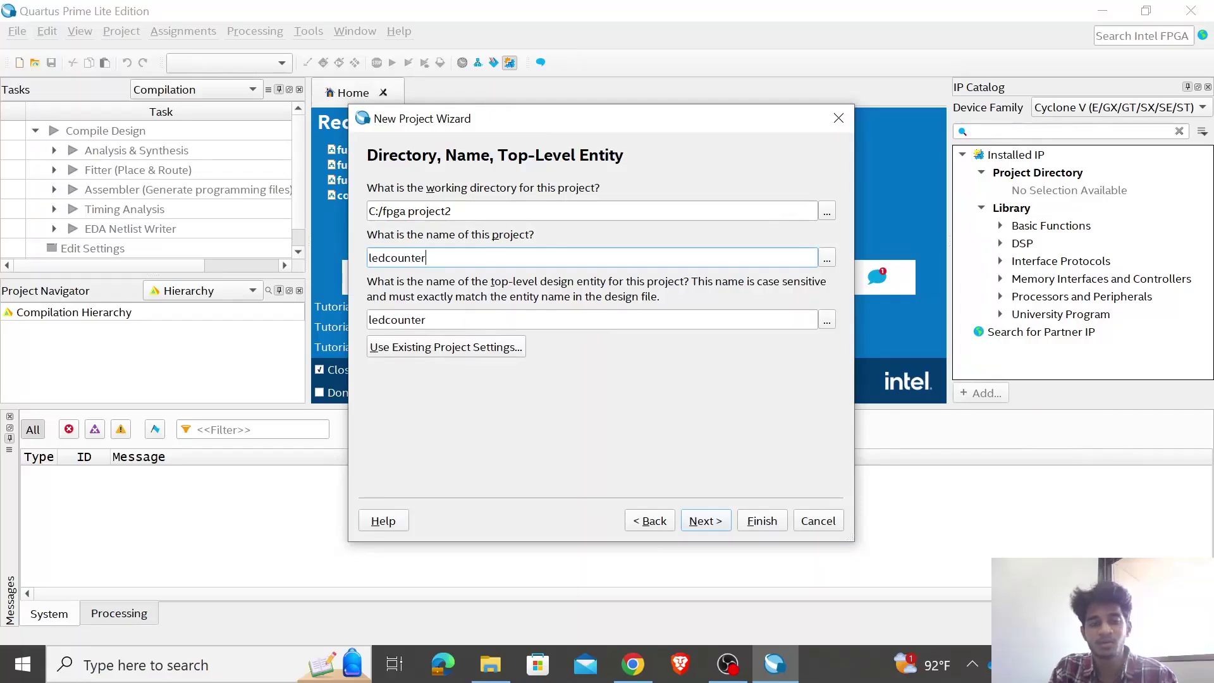
click(703, 520)
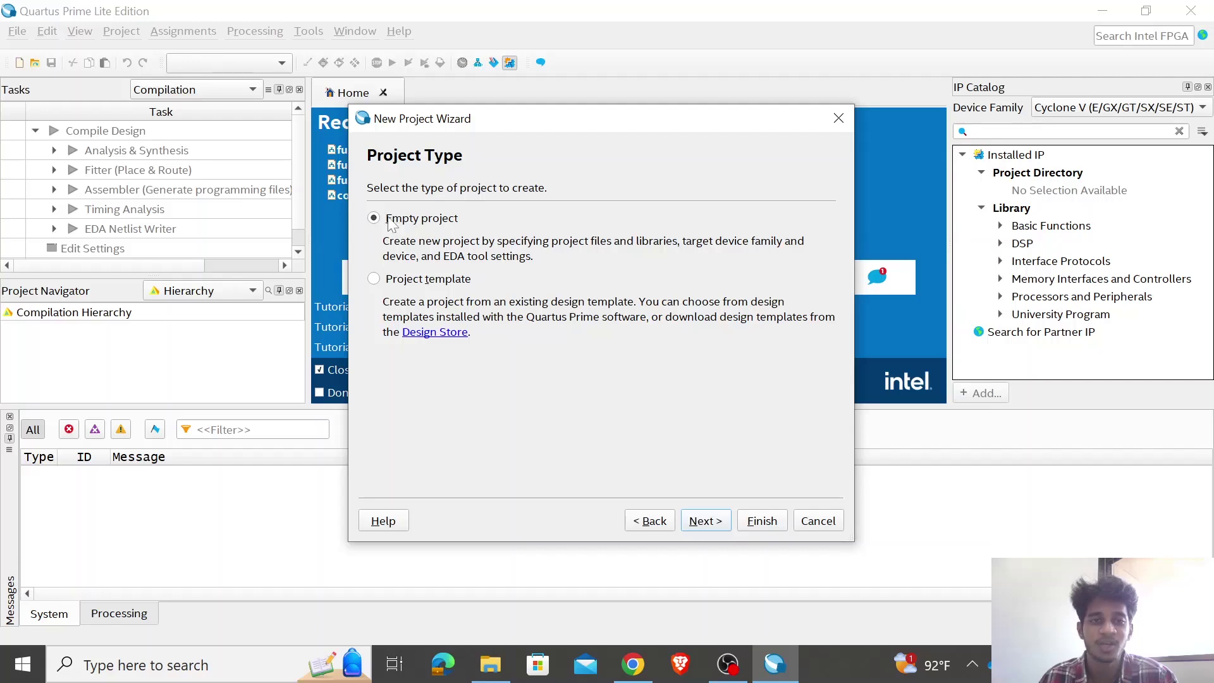
click(707, 521)
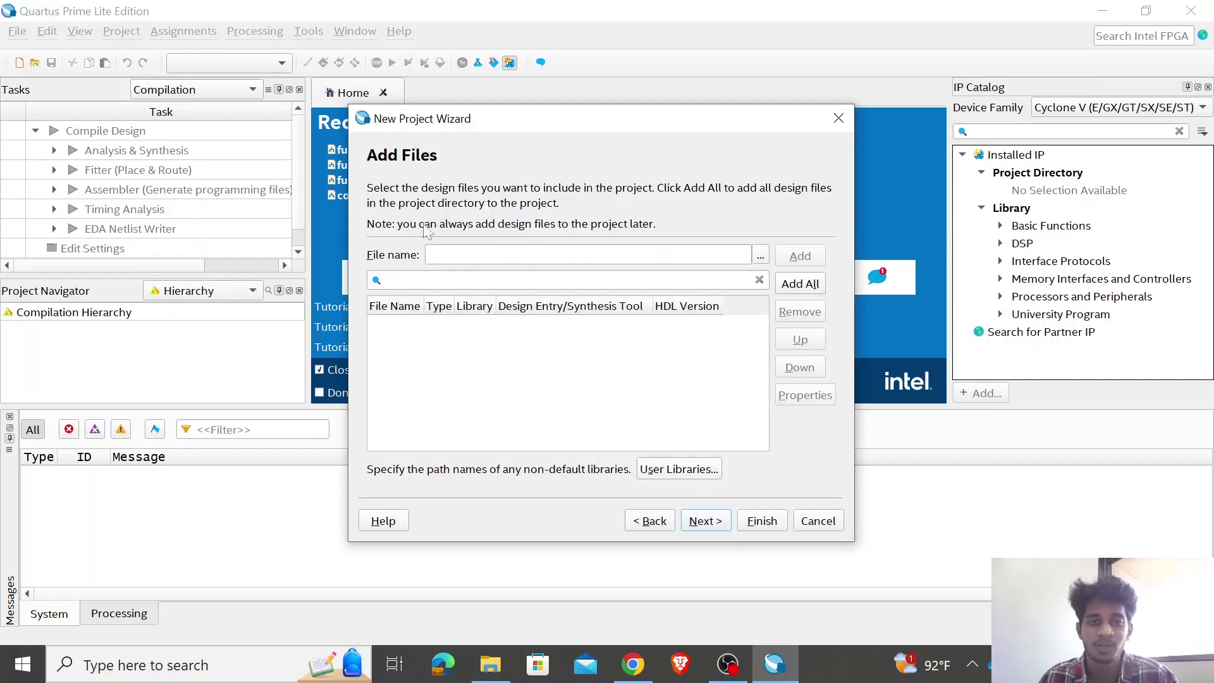
Choose device 5CSEMA5F31C6 from the Cyclone V SE Mainstream family
click(708, 520)
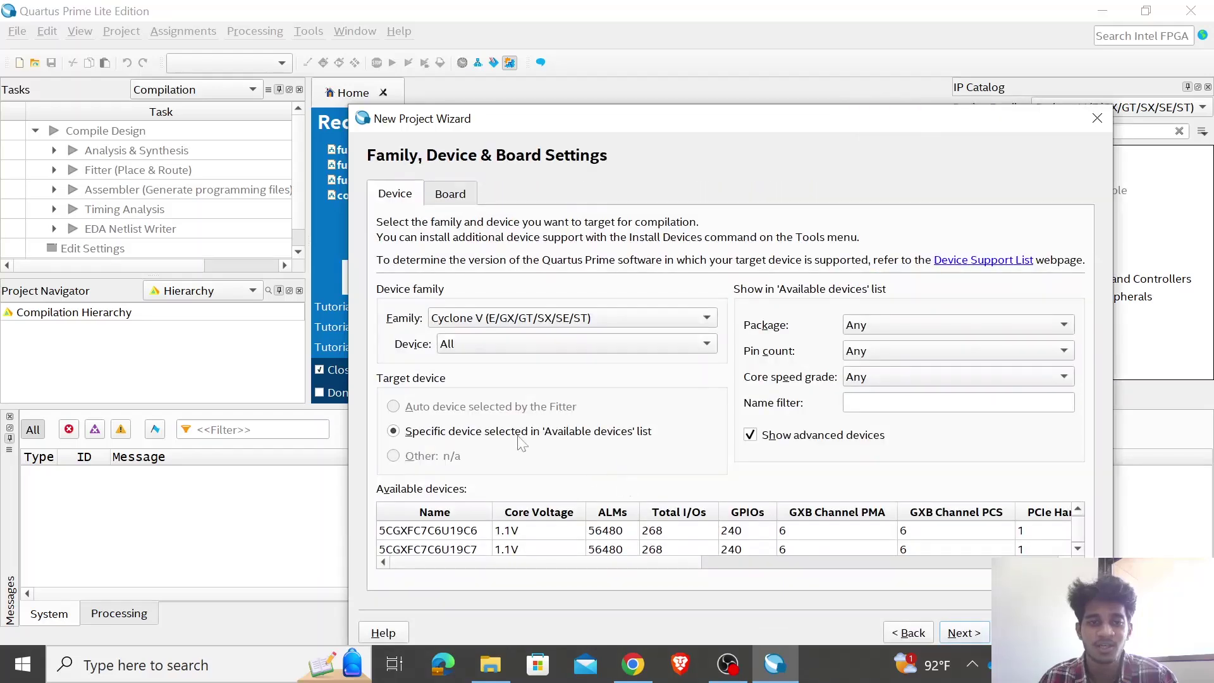
drag(522, 120, 426, 53)
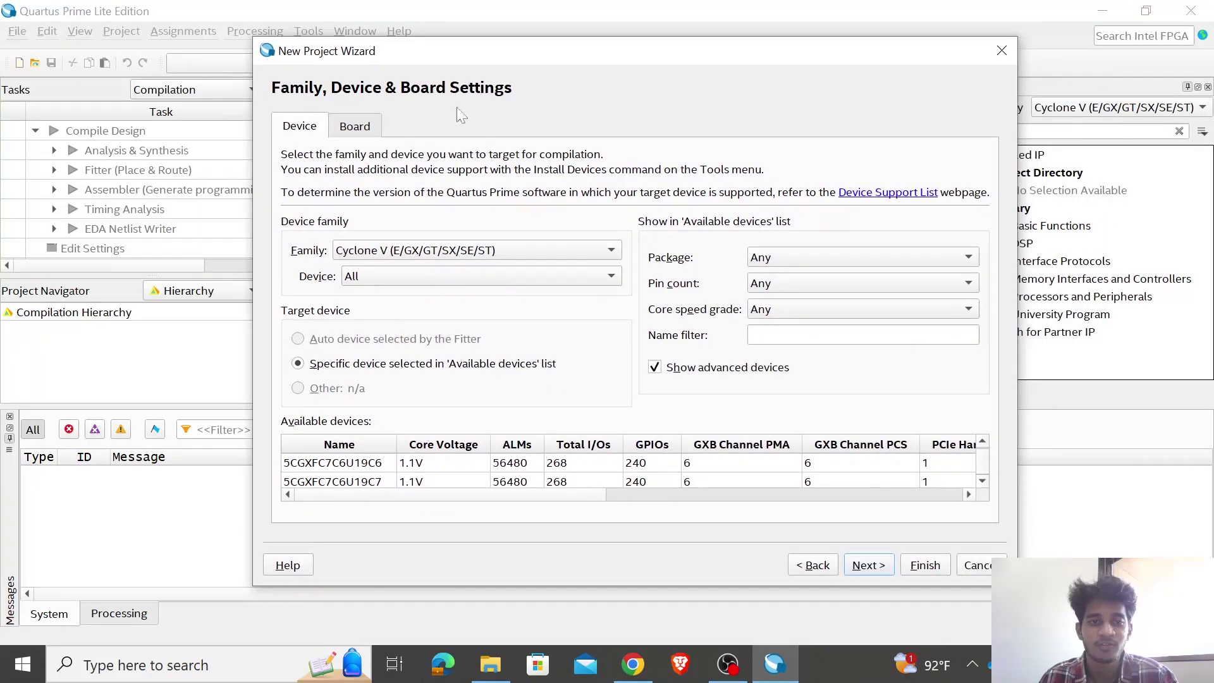
click(411, 276)
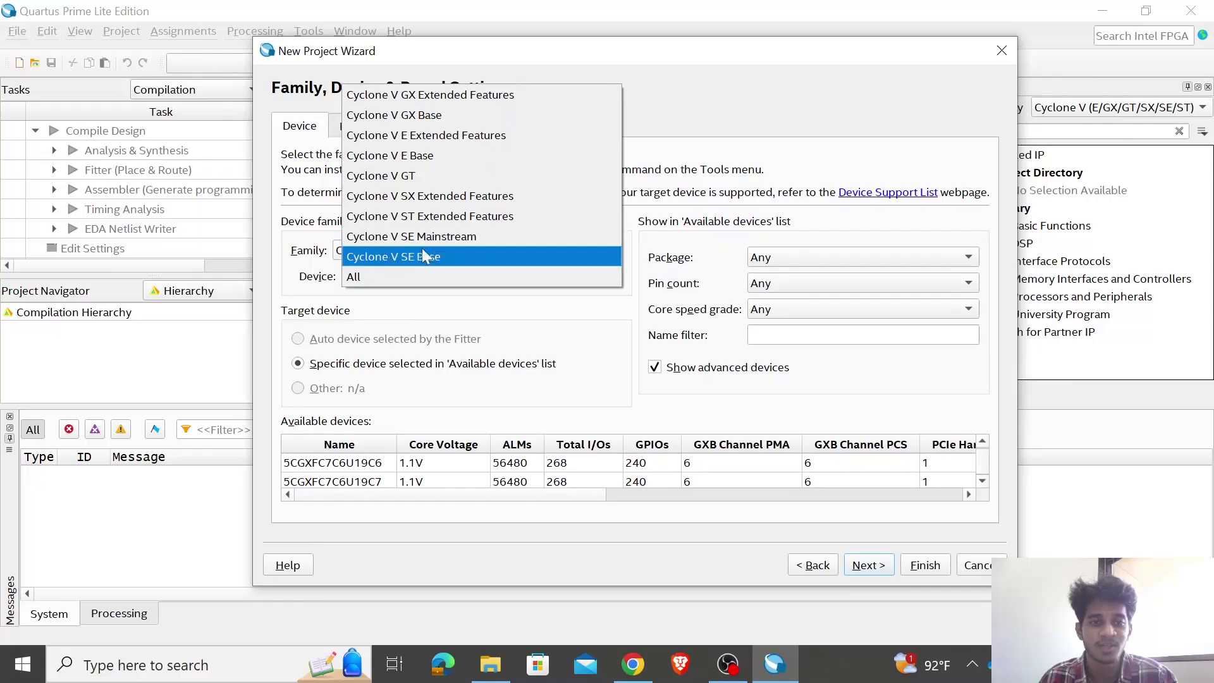
click(448, 238)
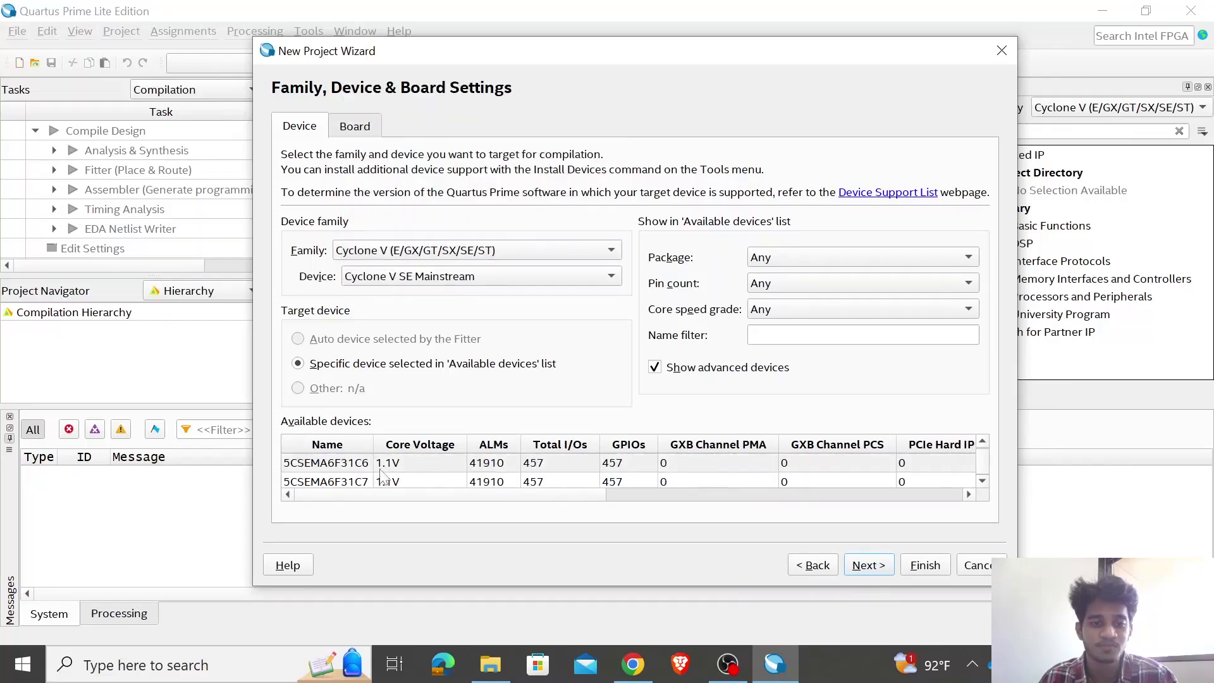
scroll(382, 473, up, 2)
scroll(381, 472, up, 2)
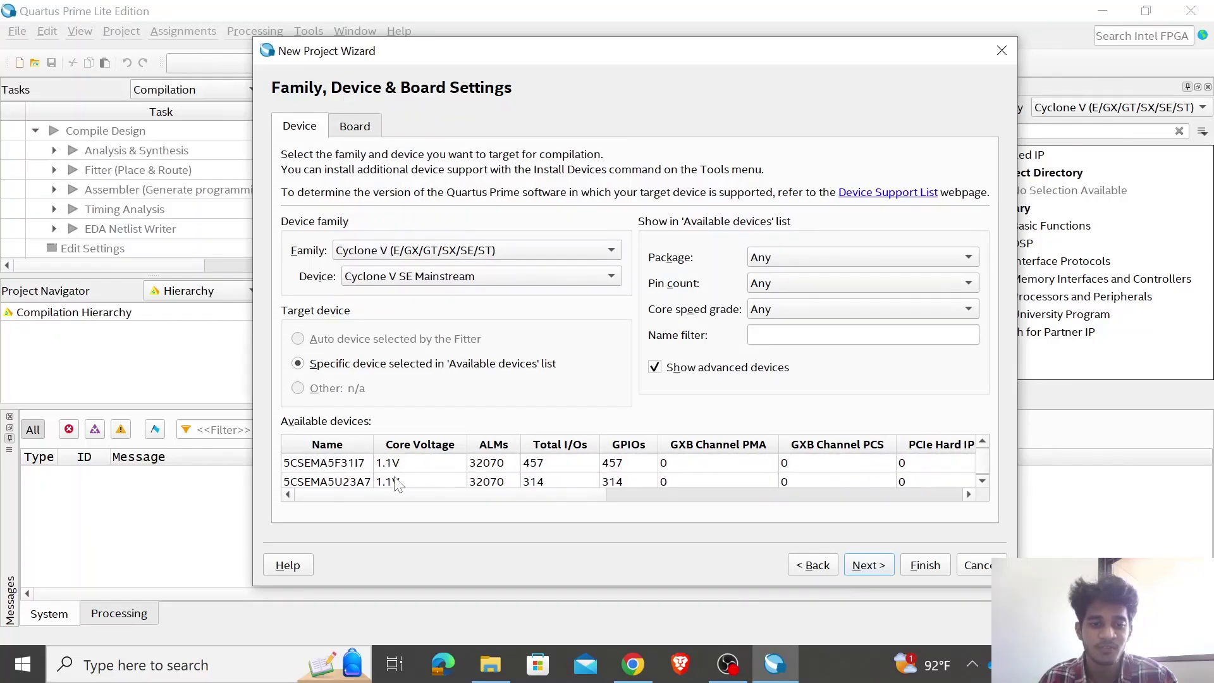
click(364, 468)
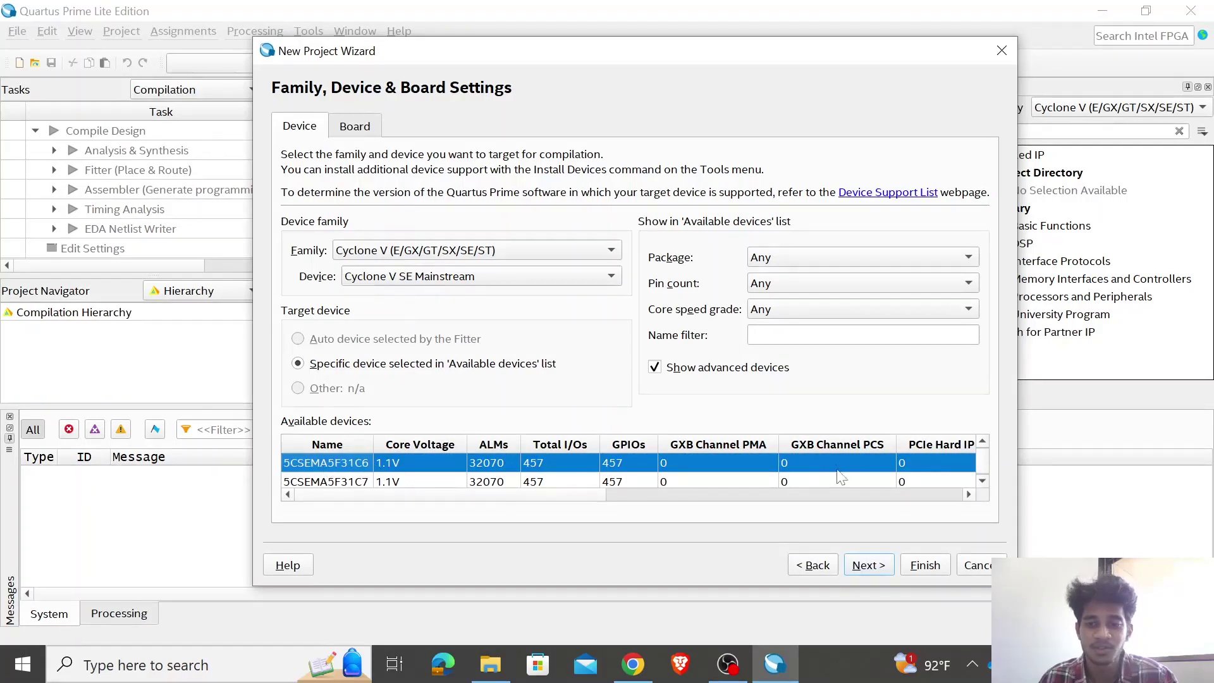
Skip the EDA tool settings and summary pages, and finish creating the project
click(868, 565)
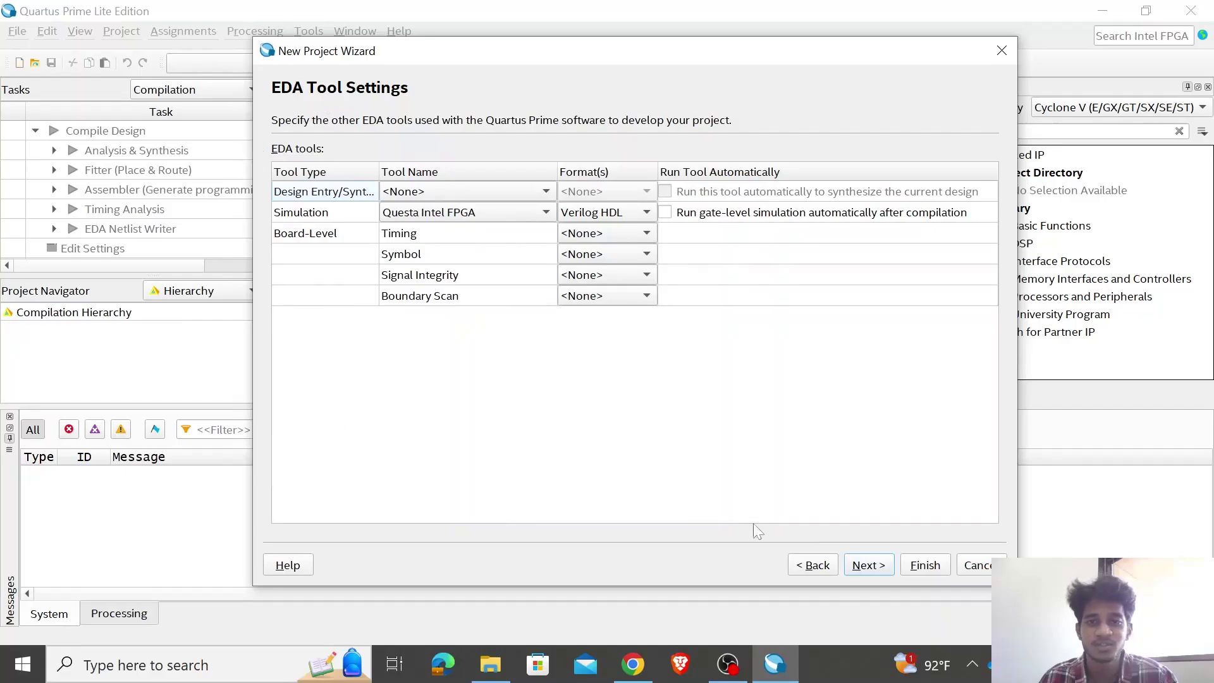
click(867, 565)
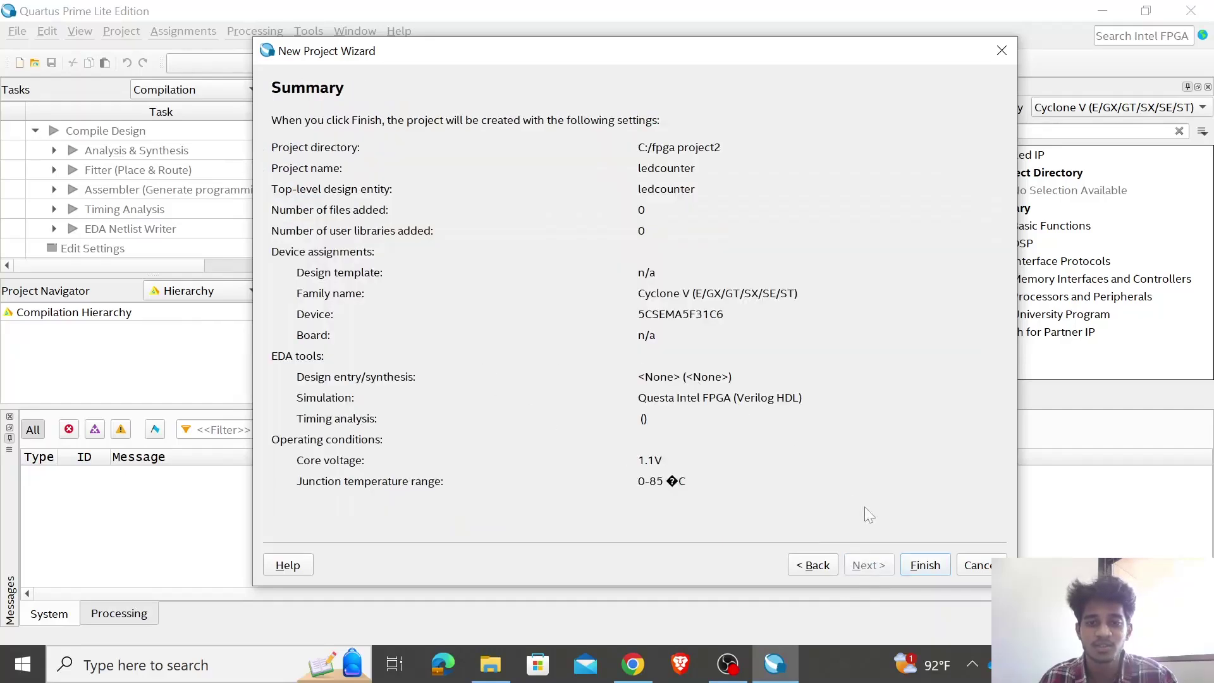
click(912, 566)
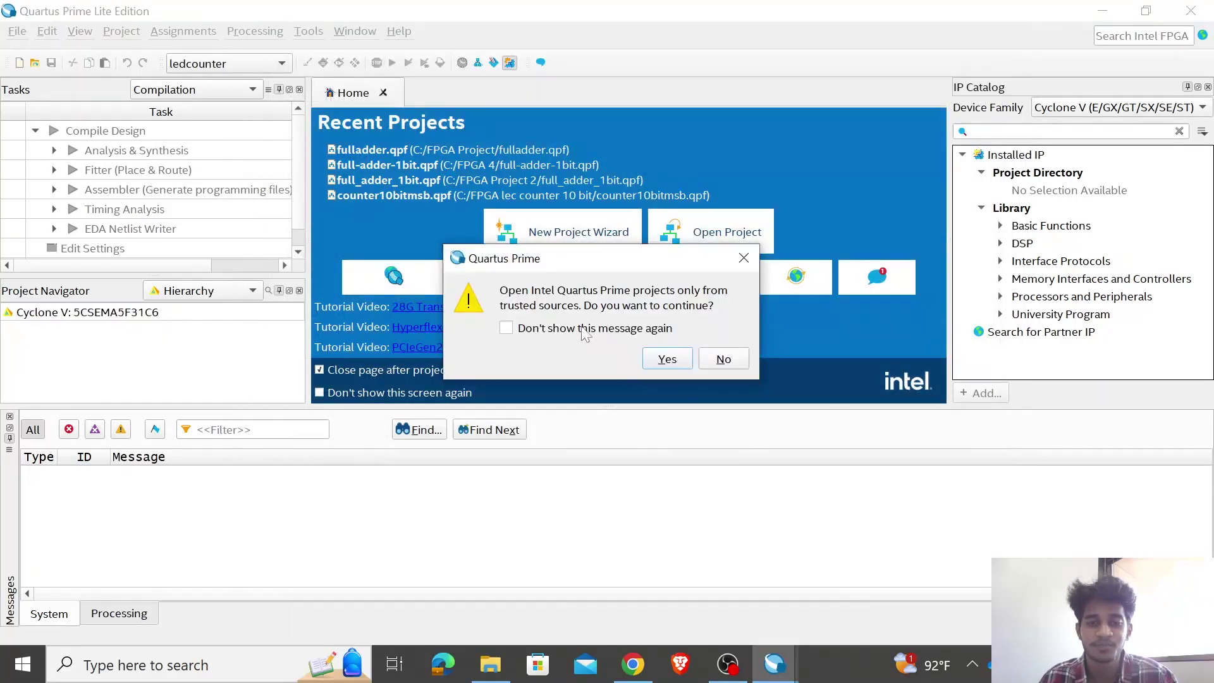
Trust and open the ledcounter project, enlarge the navigator and show its Files view
click(665, 362)
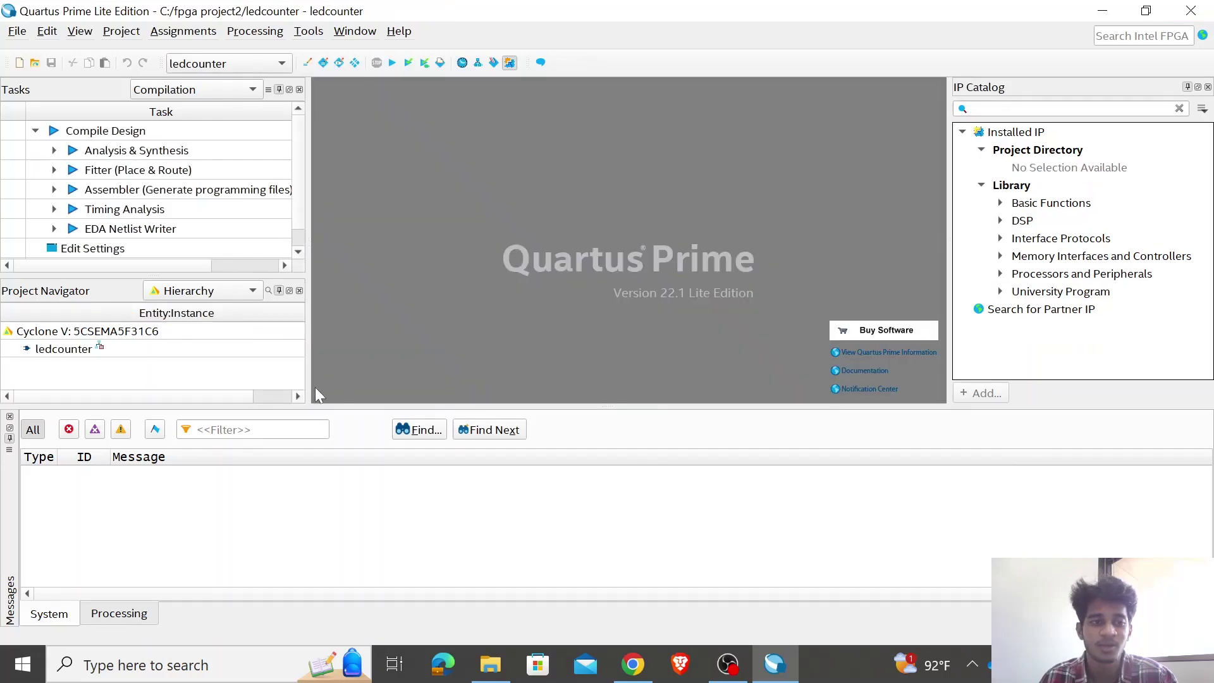
drag(309, 407, 305, 493)
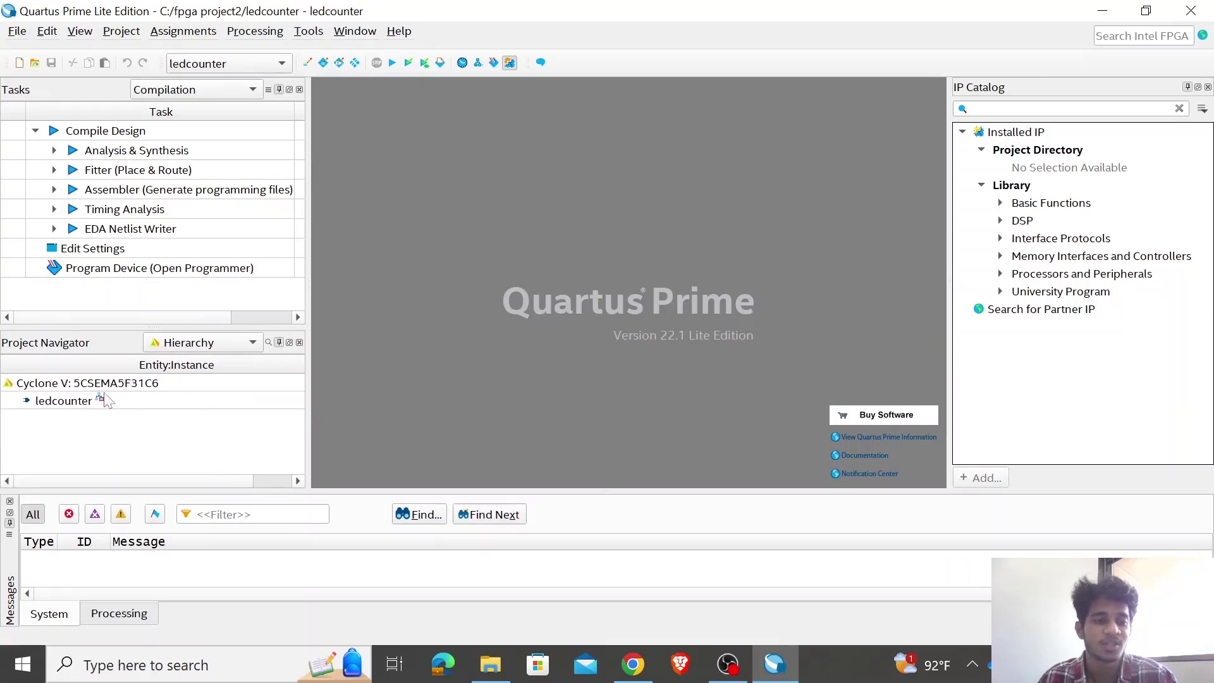
click(17, 31)
click(80, 31)
click(168, 348)
click(179, 361)
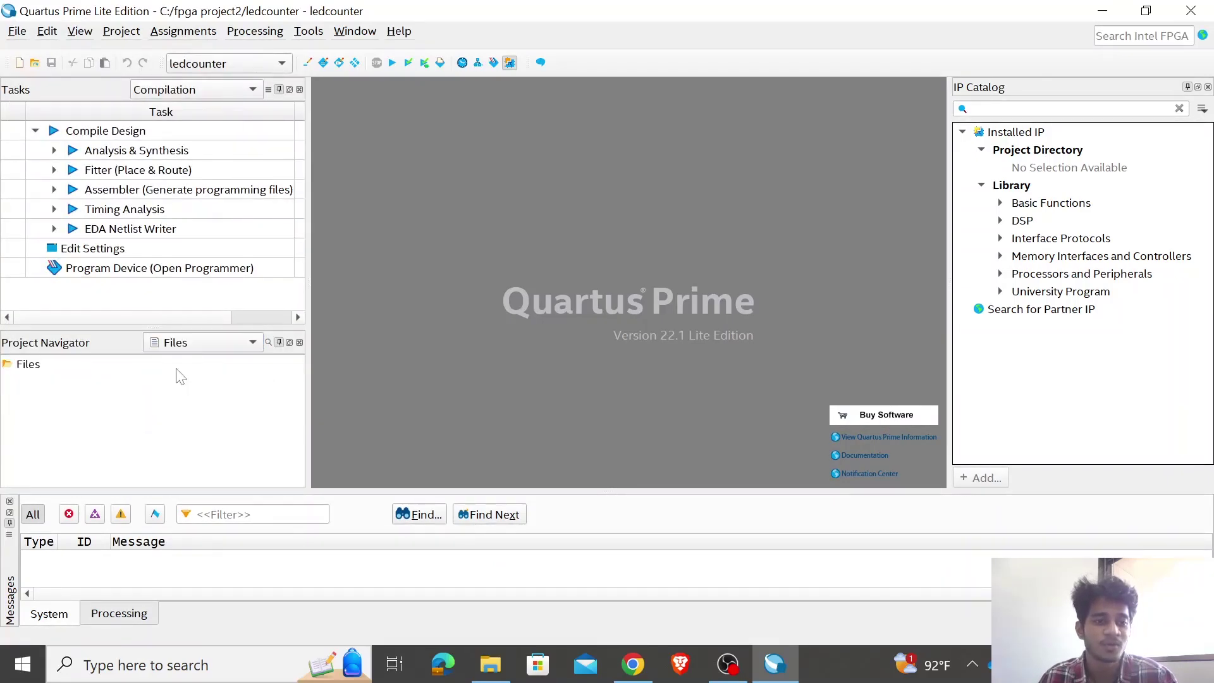
click(17, 31)
Create a new blank Verilog HDL File from the New dialog
click(36, 50)
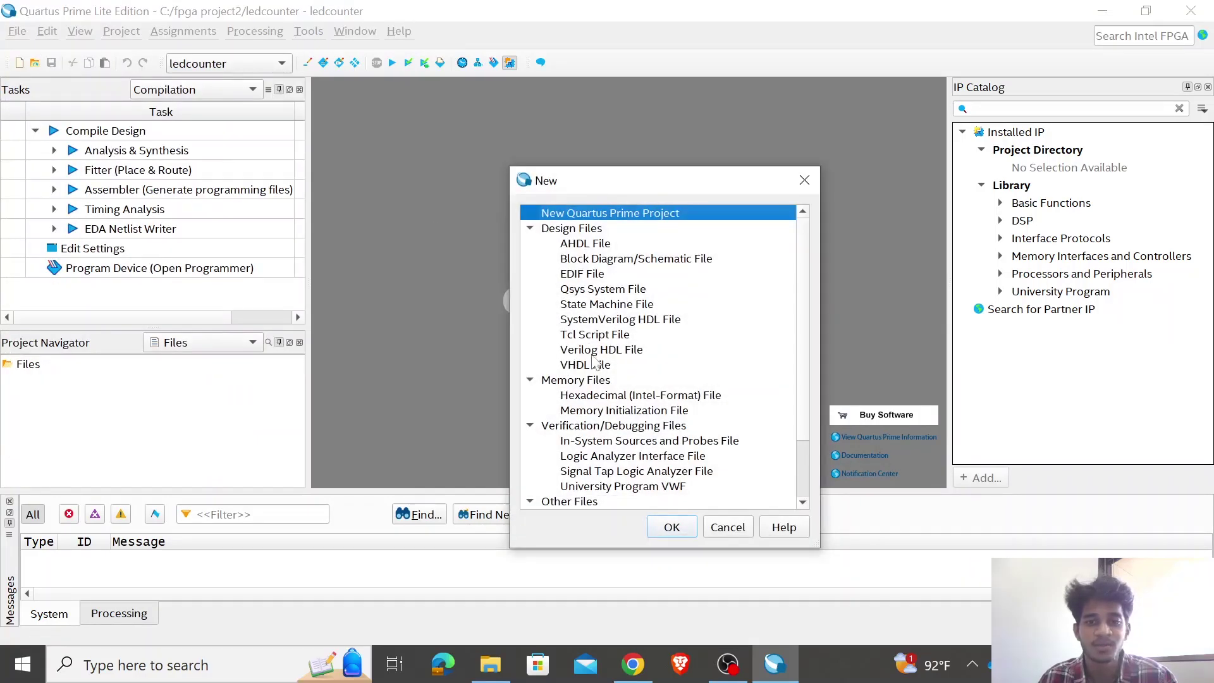
click(632, 352)
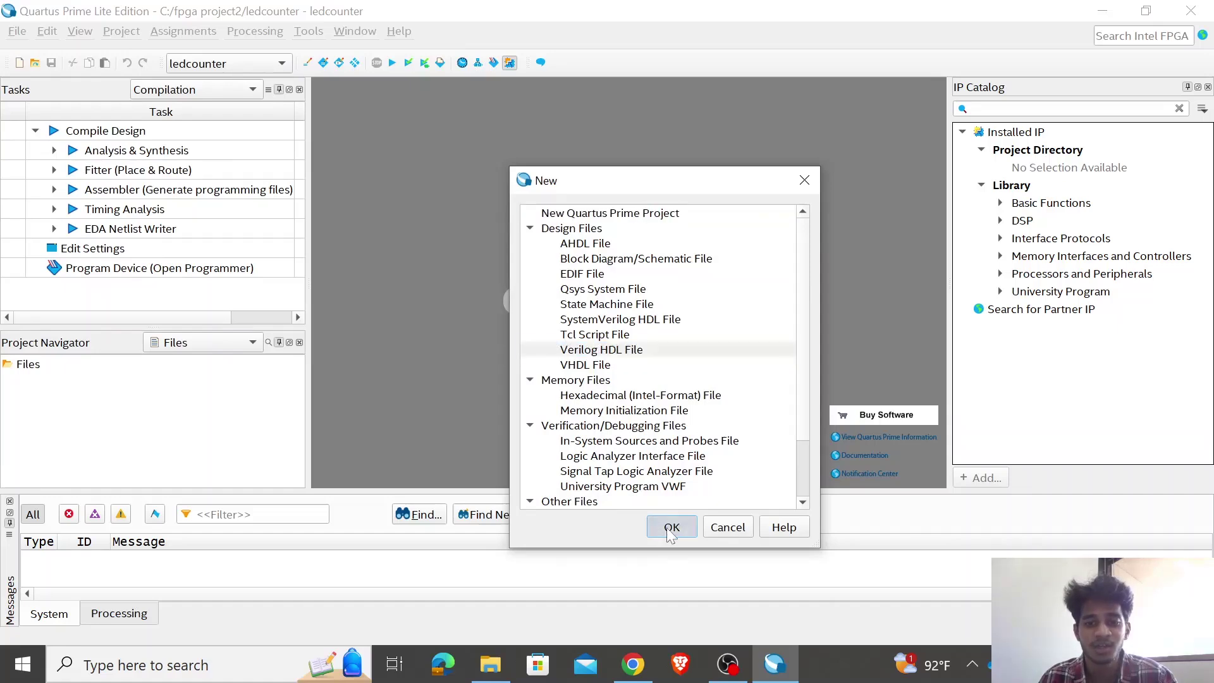
click(671, 526)
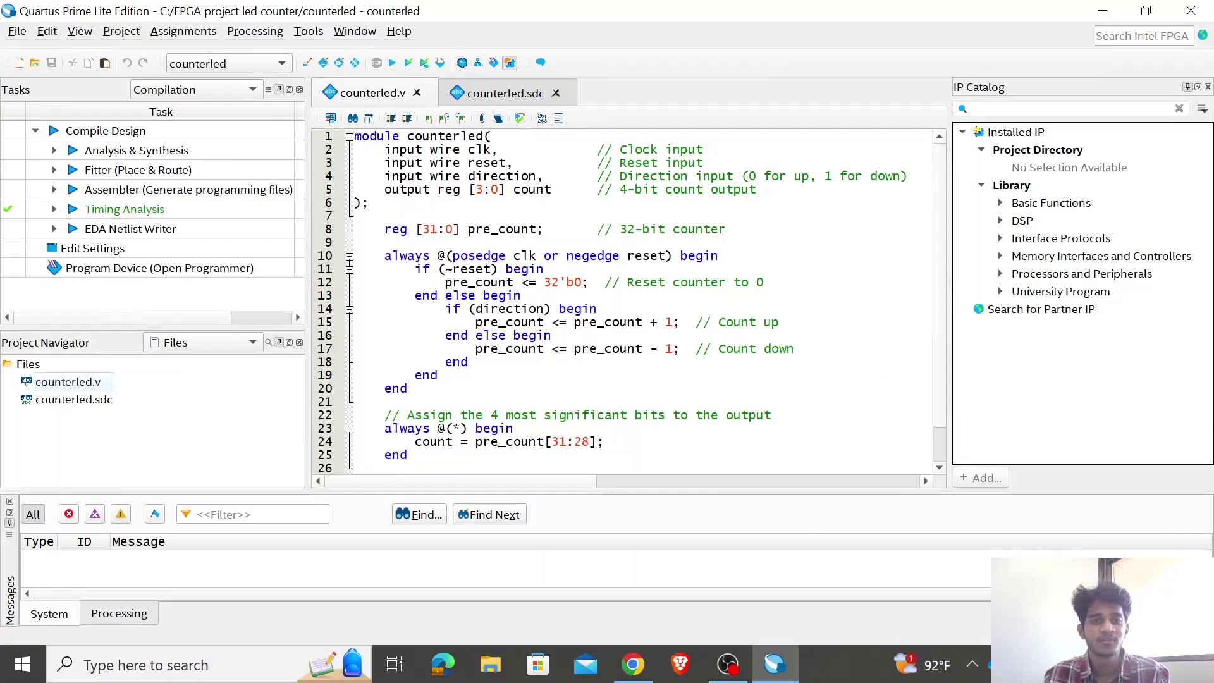
scroll(622, 301, down, 1)
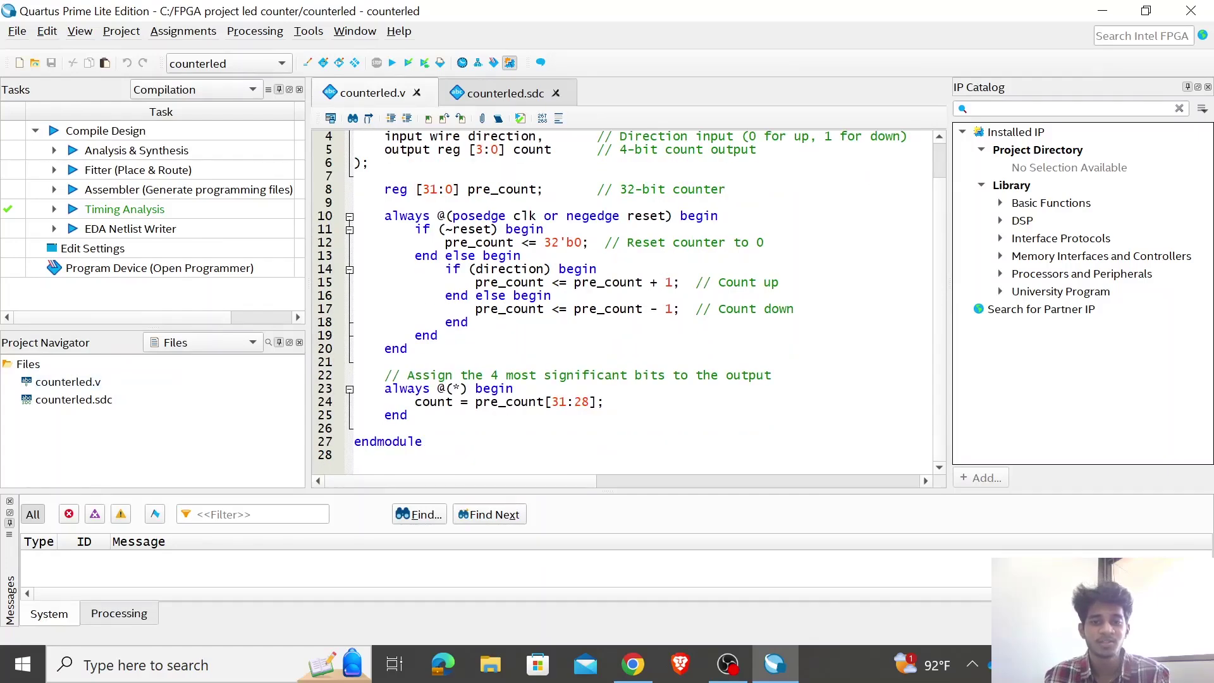
drag(589, 402, 545, 402)
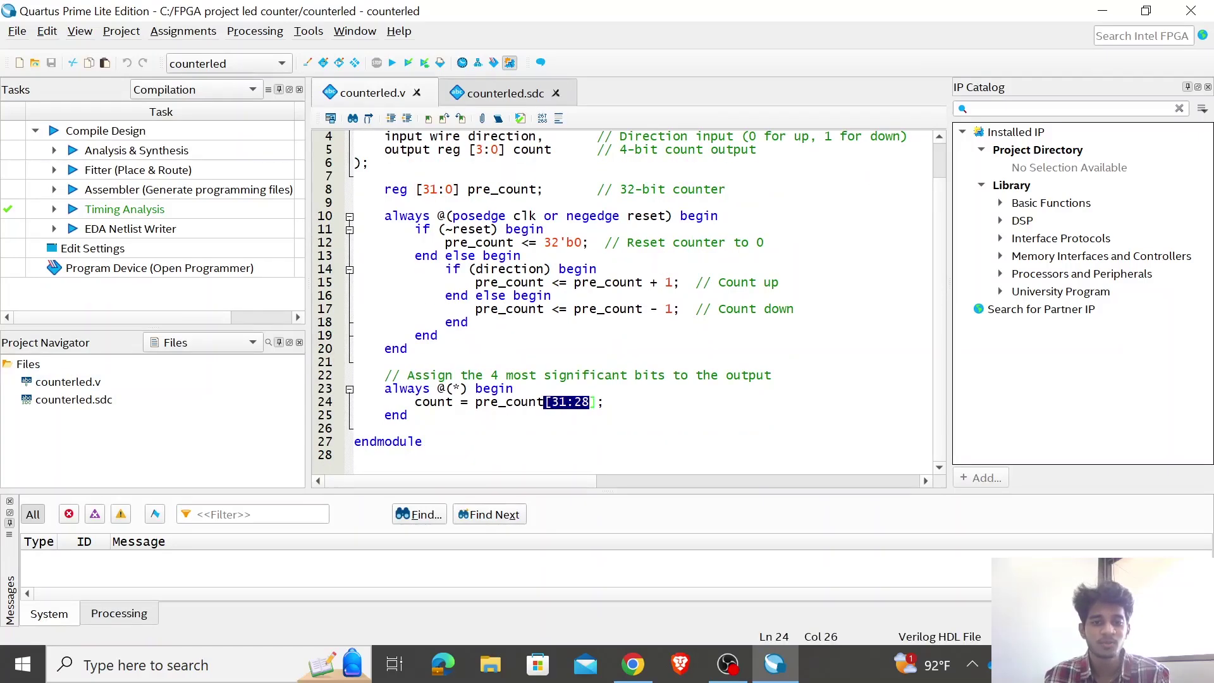
drag(453, 402, 407, 402)
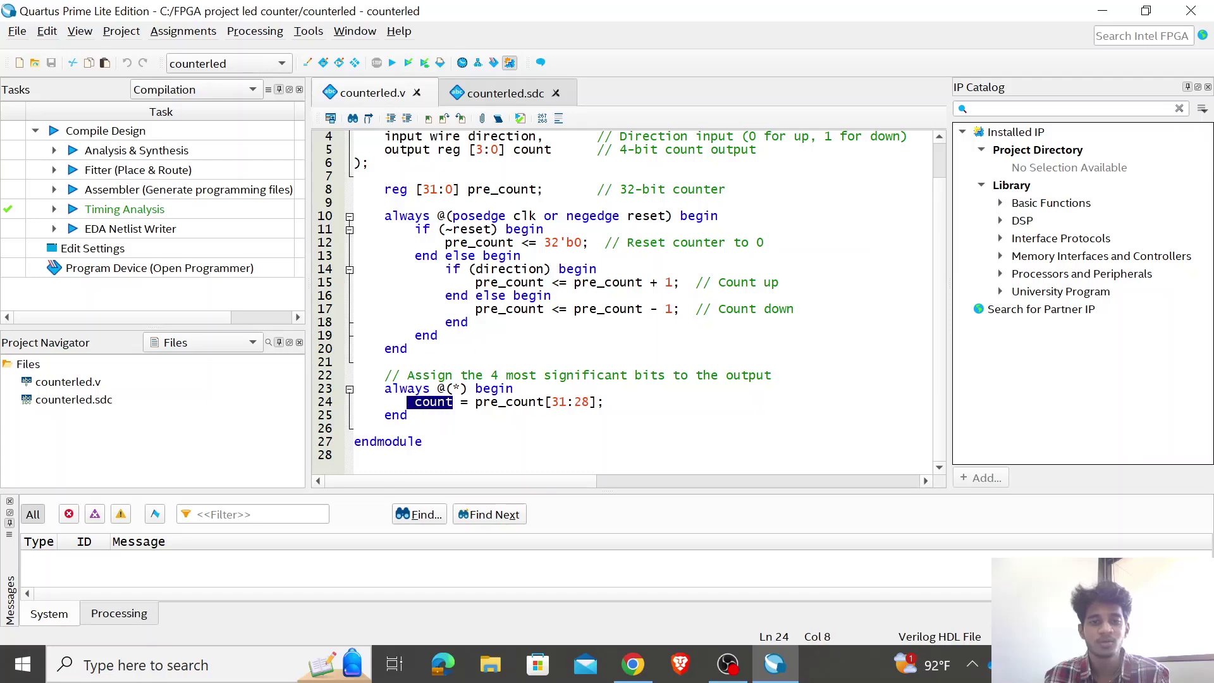
scroll(623, 301, up, 1)
scroll(439, 413, down, 1)
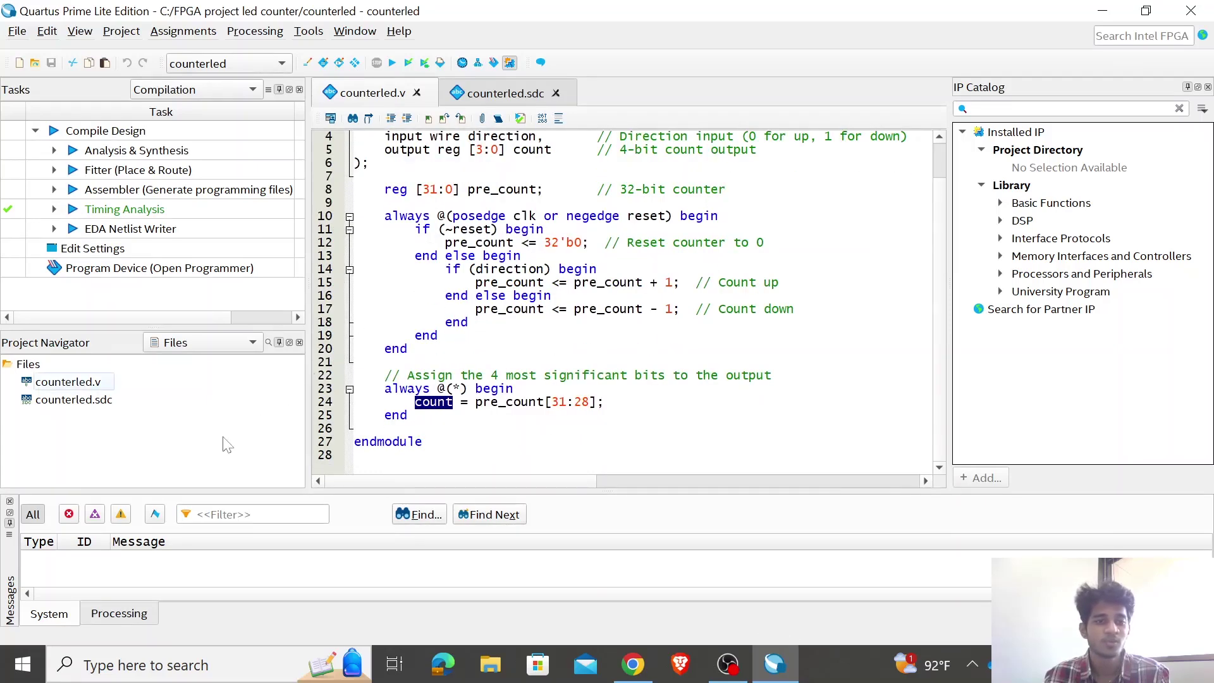
Create a blank Synopsys Design Constraints file, then select the create_clock commands in the lab PDF
click(19, 64)
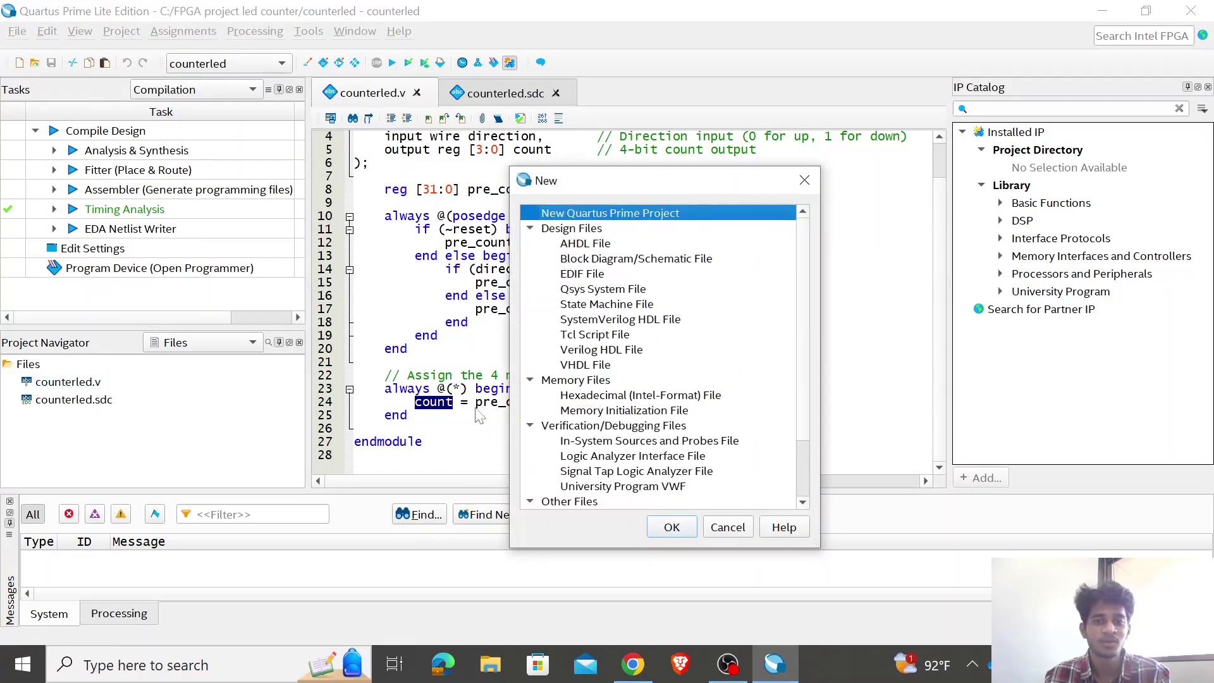
scroll(592, 392, down, 2)
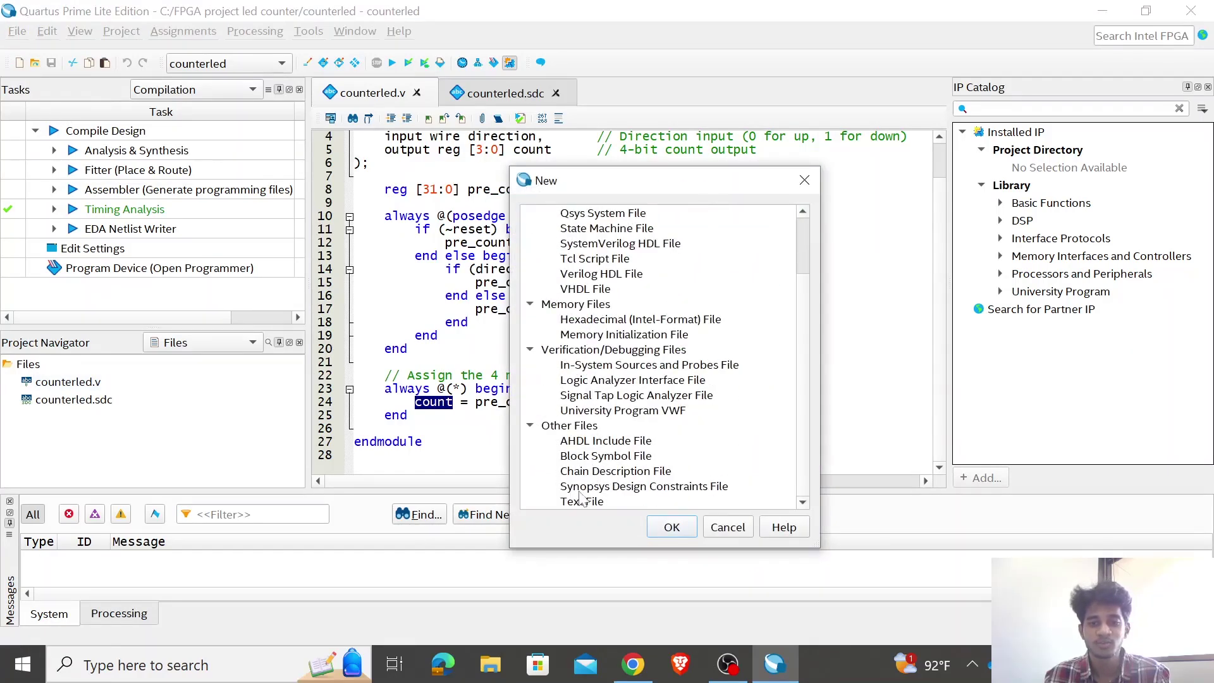
click(680, 487)
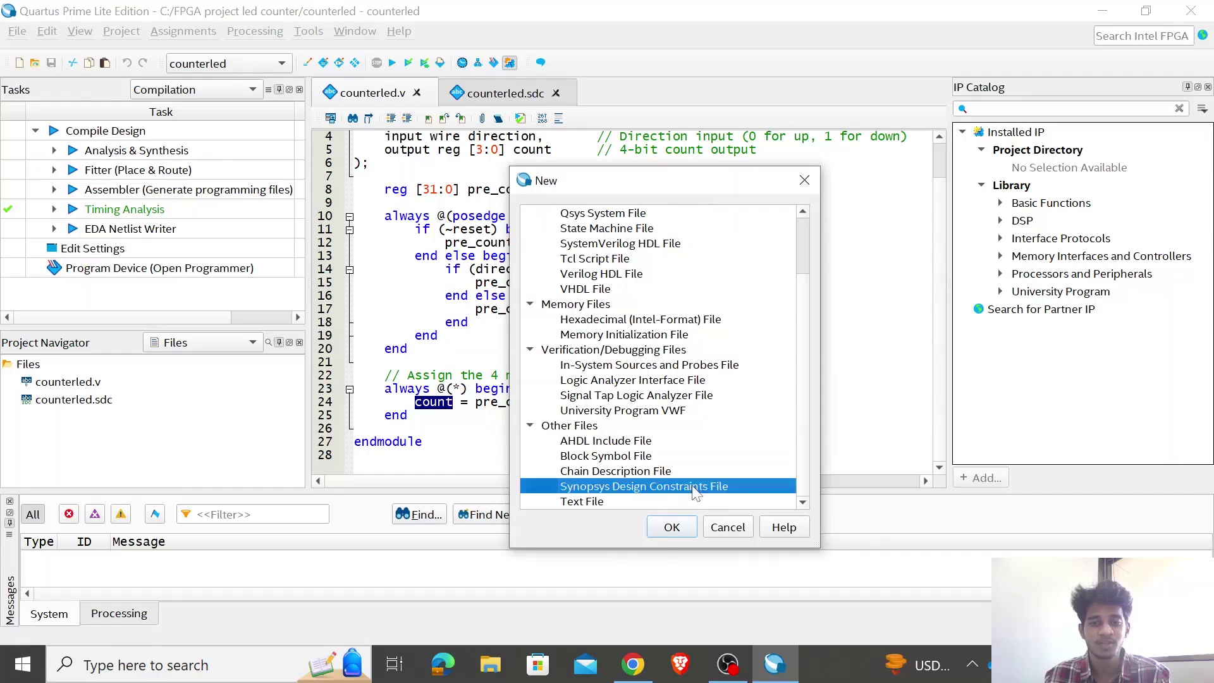
click(671, 528)
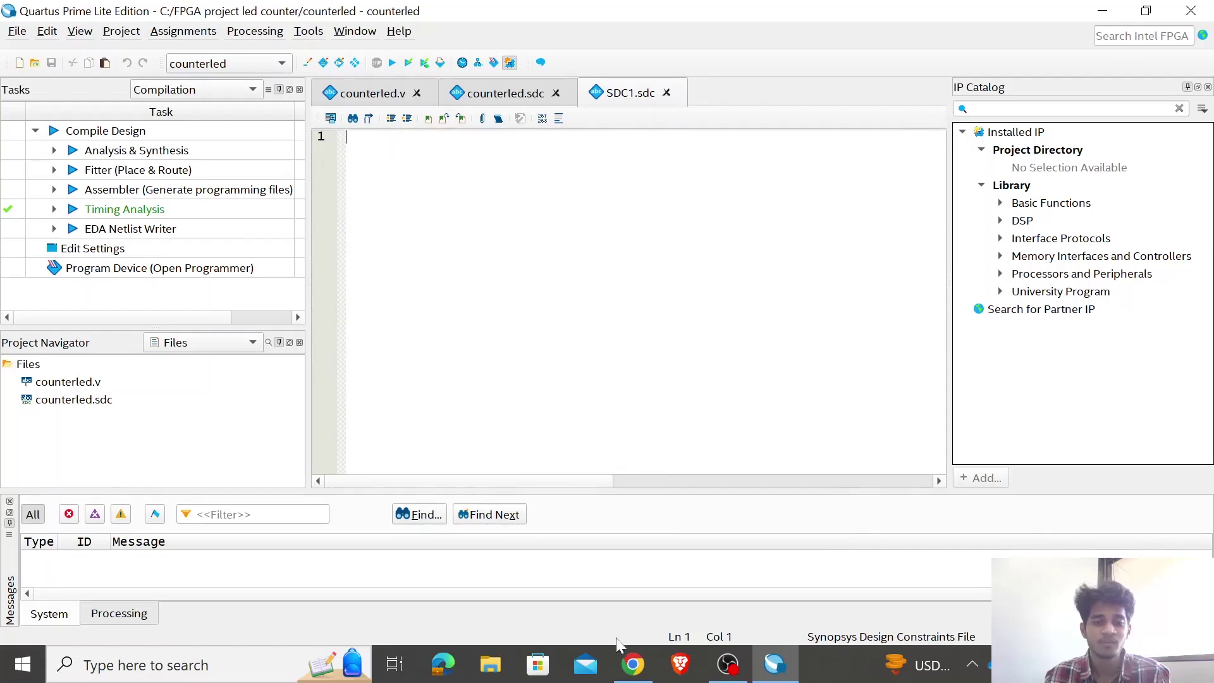
click(632, 664)
drag(680, 468, 529, 424)
Deselect the PDF text, return to Quartus, and close the blank SDC1.sdc tab
click(743, 622)
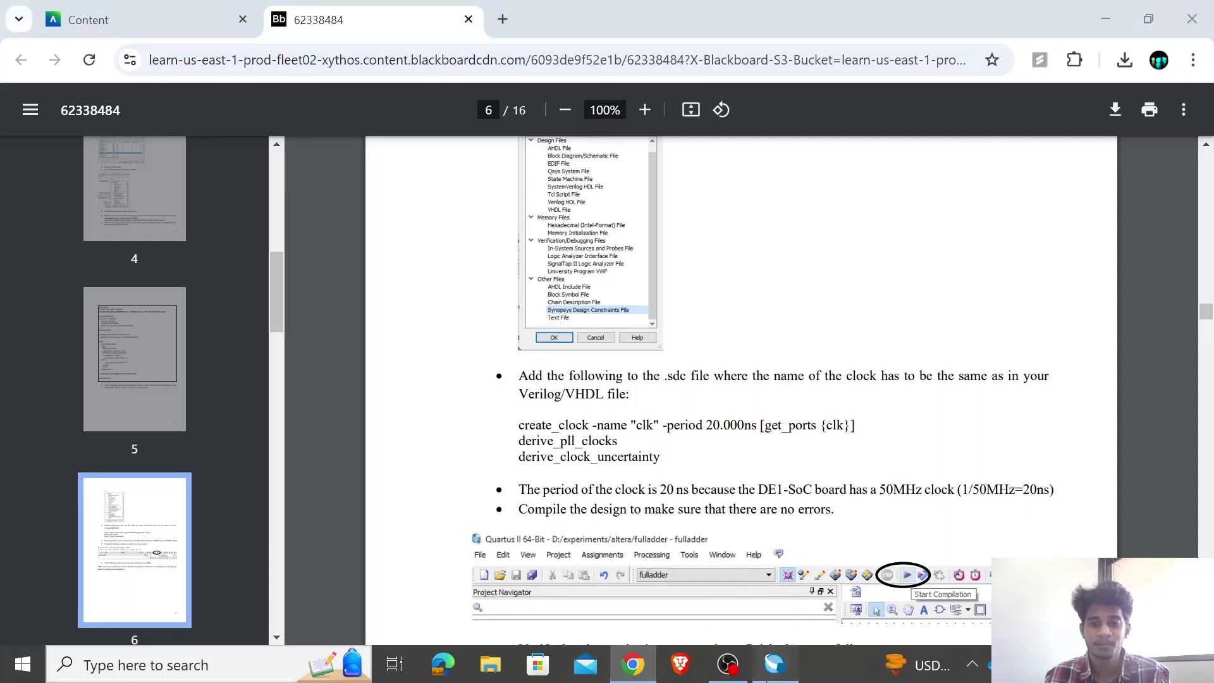
click(775, 664)
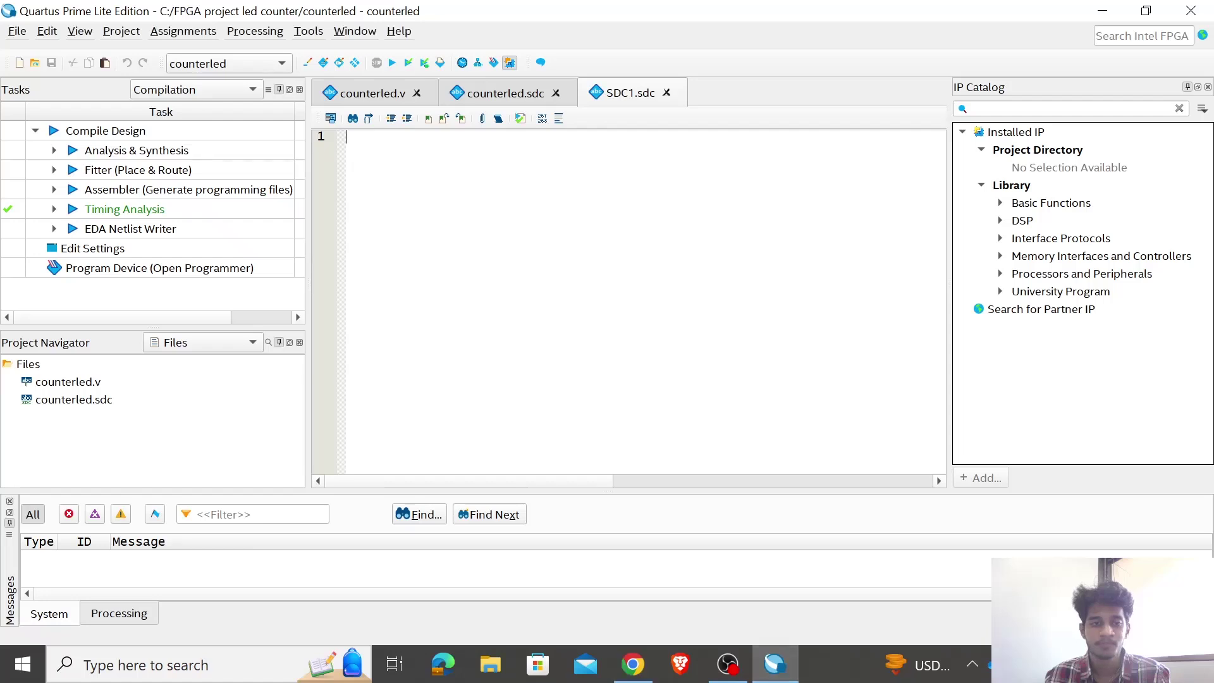
click(666, 92)
Open counterled.sdc and counterled.v from the Project Navigator and resize the side panels
double_click(81, 404)
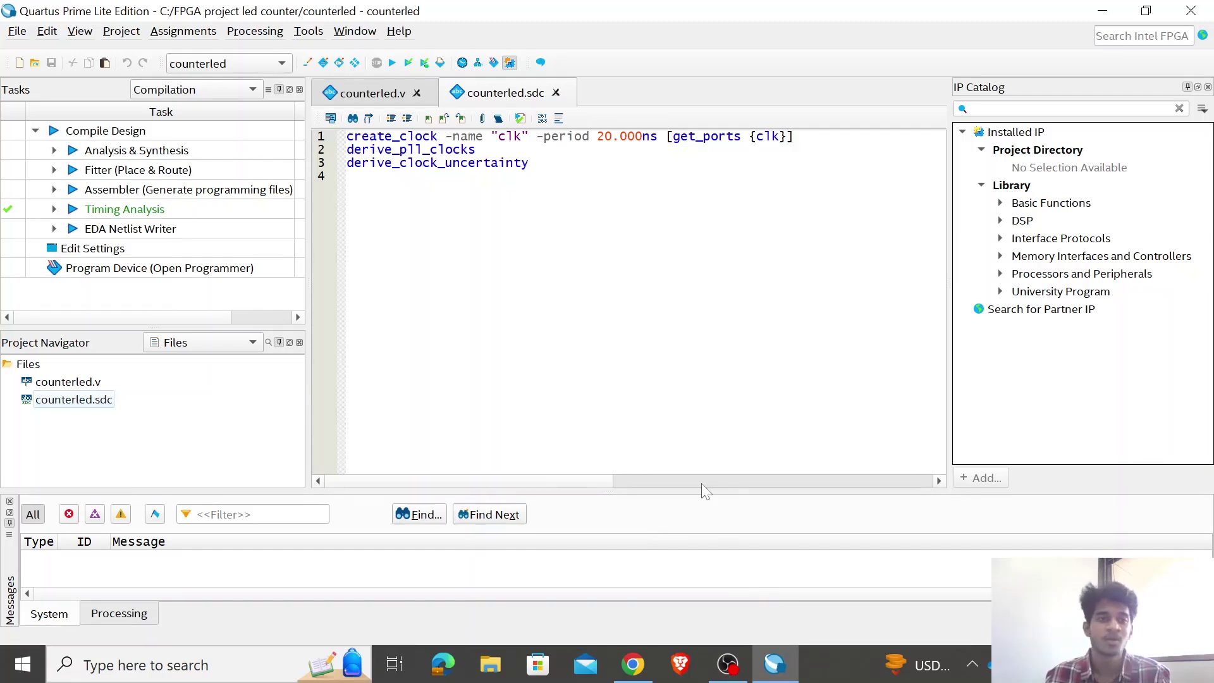
double_click(70, 381)
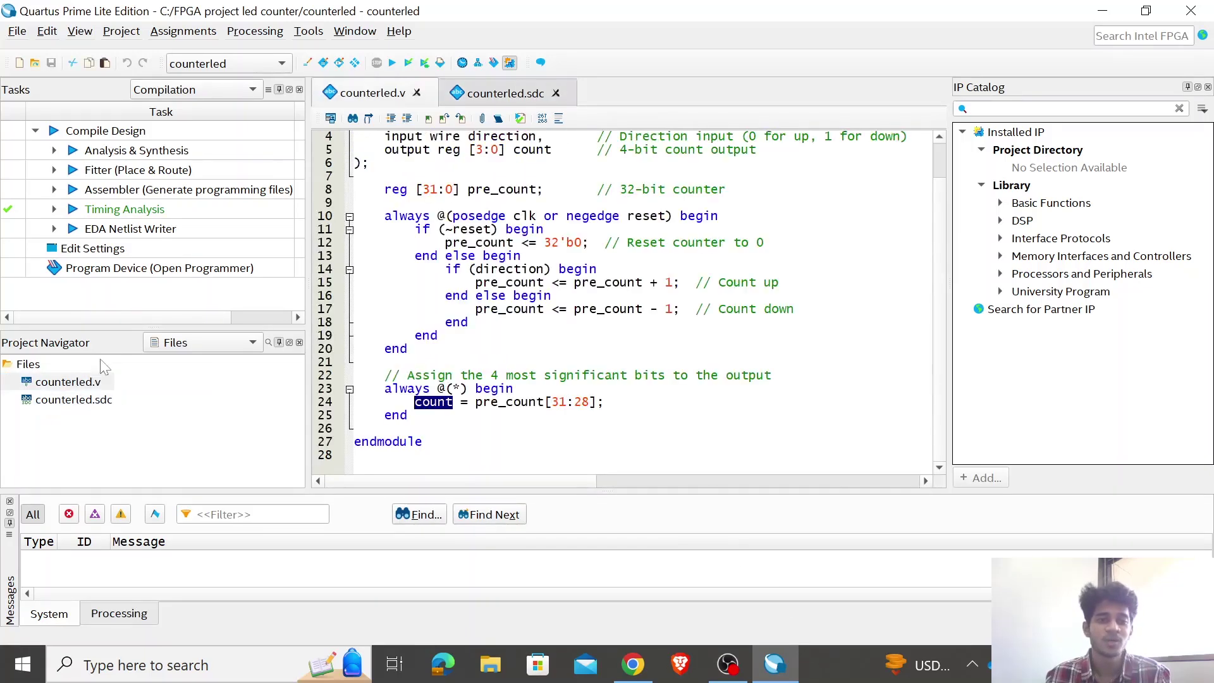
click(354, 362)
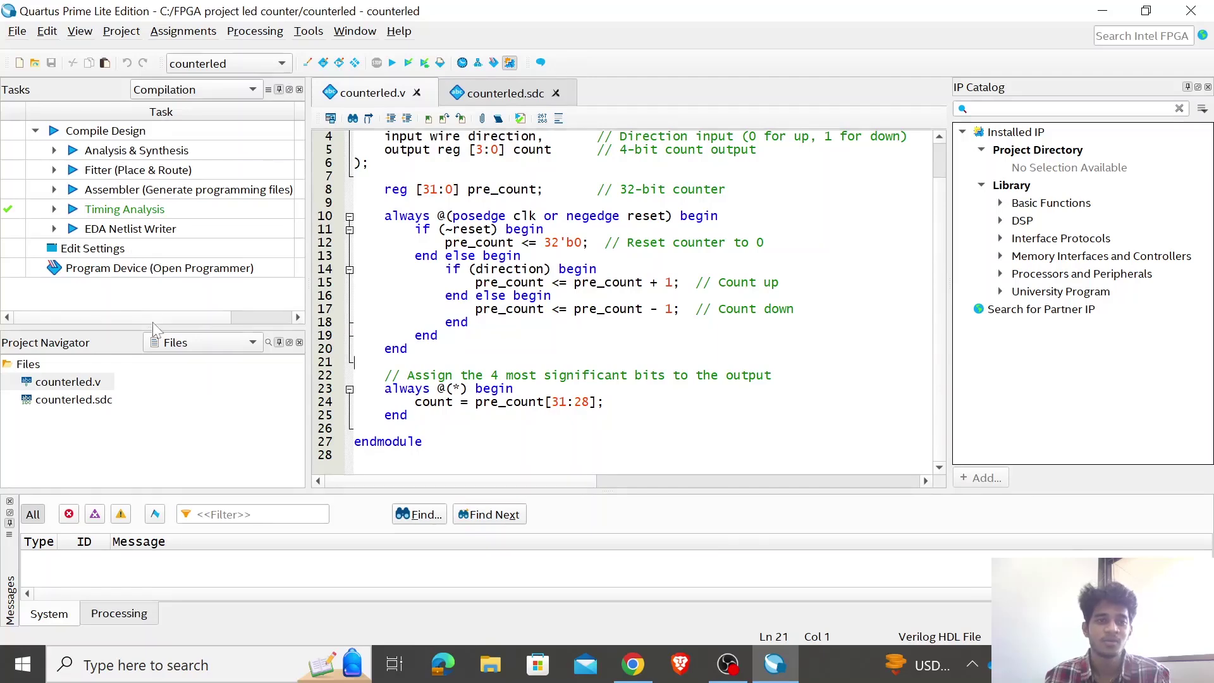
mouse_move(149, 325)
mouse_down()
mouse_move(150, 288)
mouse_move(151, 357)
mouse_move(157, 331)
mouse_up()
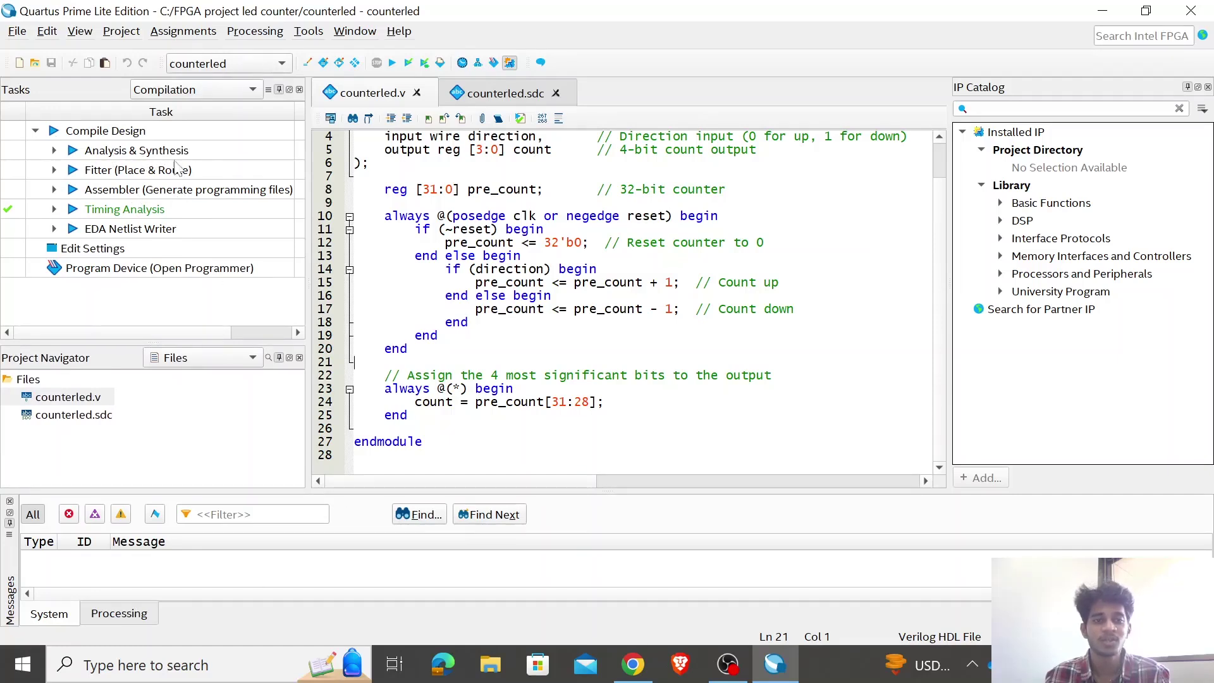
drag(308, 218, 307, 223)
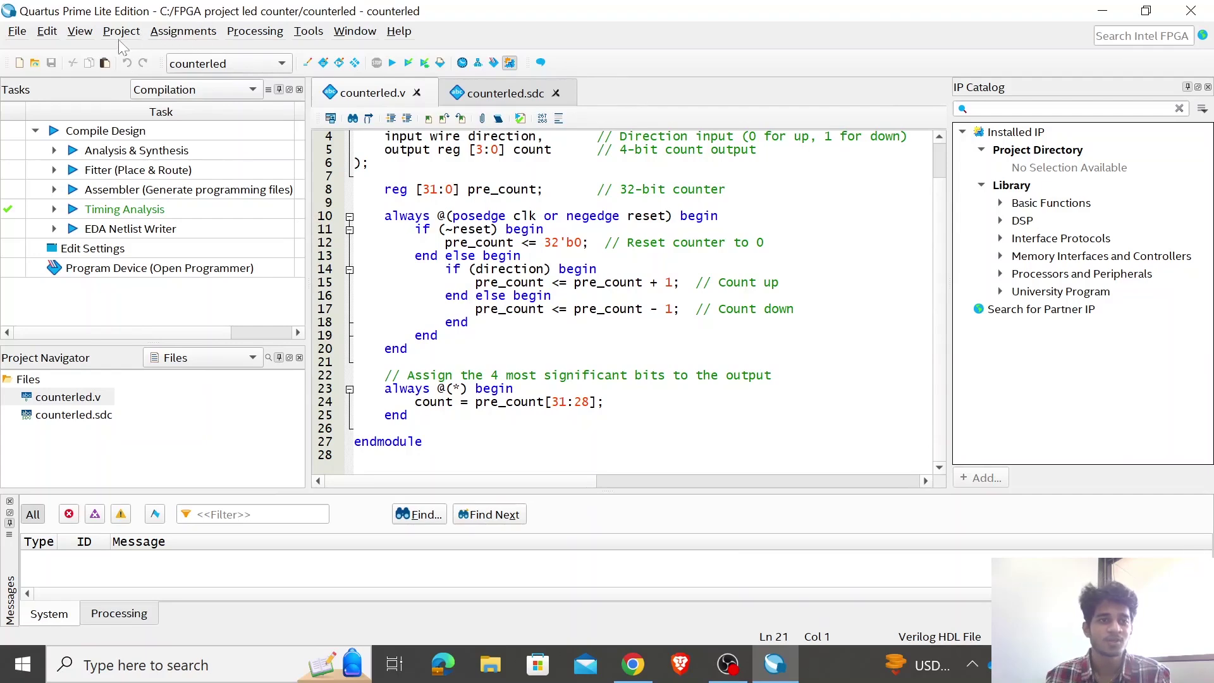
click(188, 32)
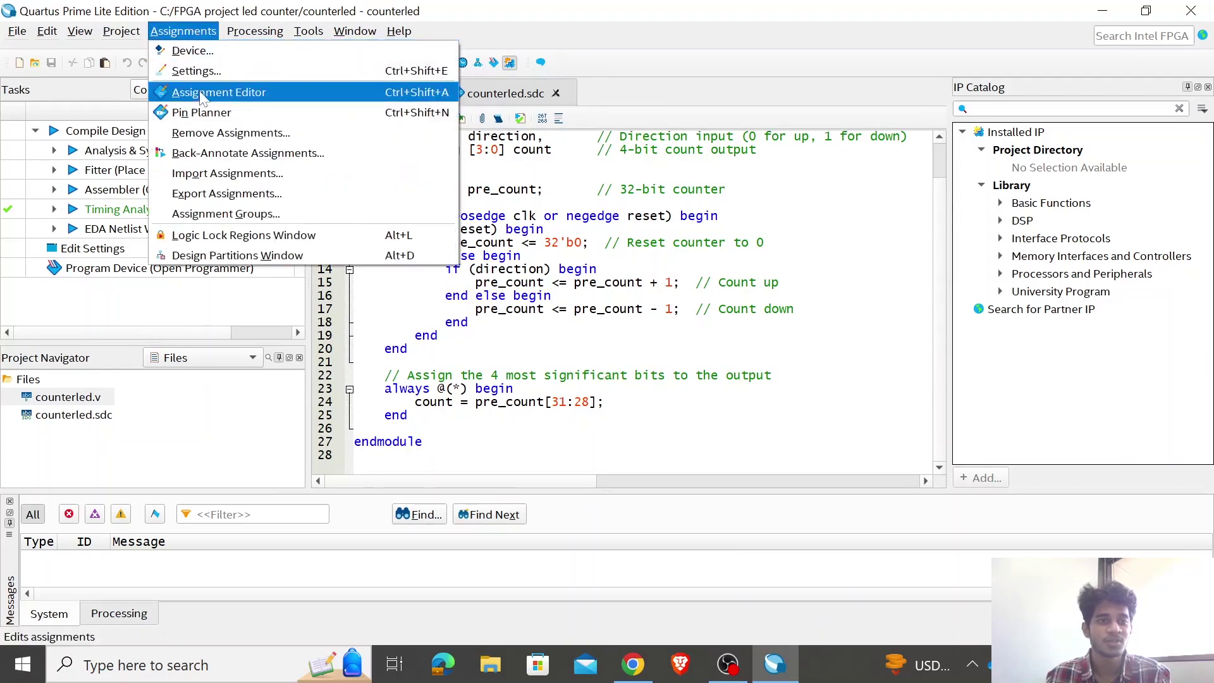
Open Pin Planner and review the All Pins table for clk, count, direction and reset
click(198, 114)
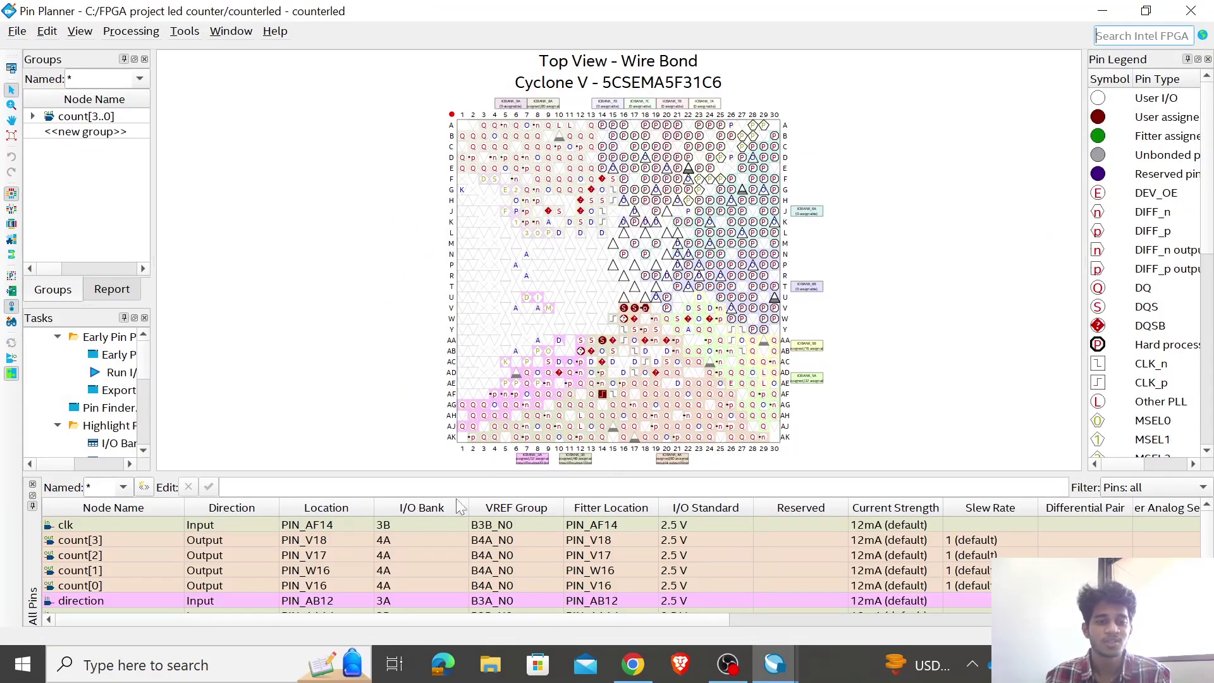
scroll(259, 525, down, 1)
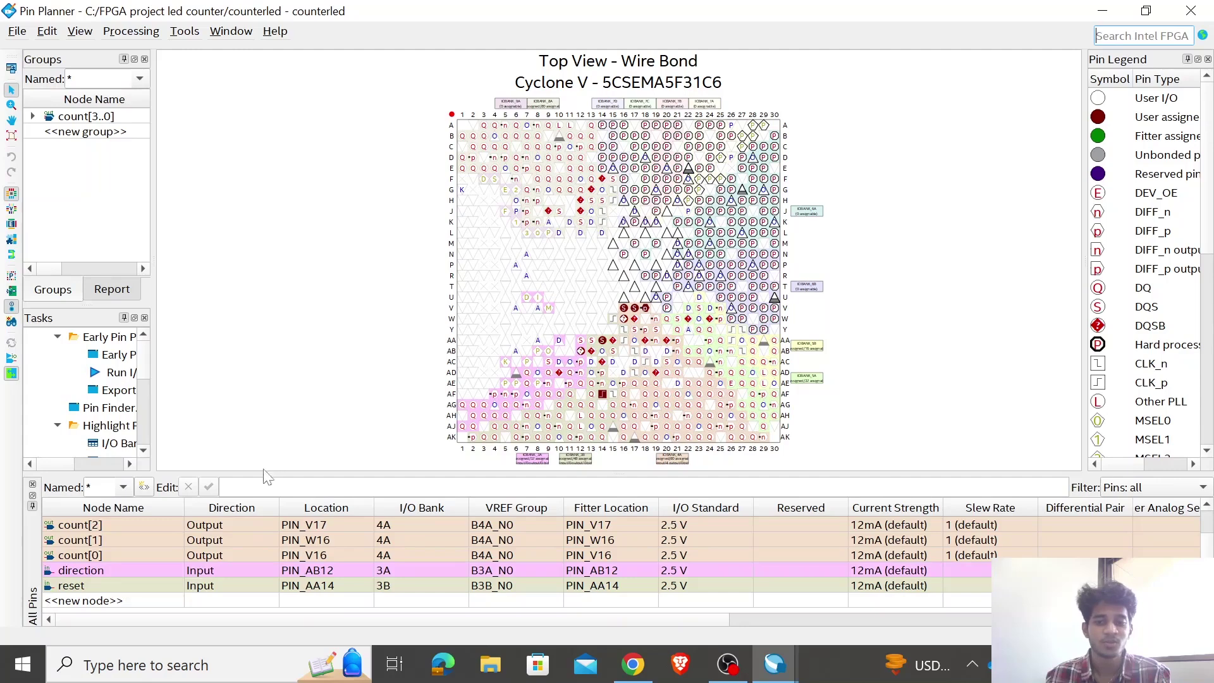
scroll(158, 555, up, 1)
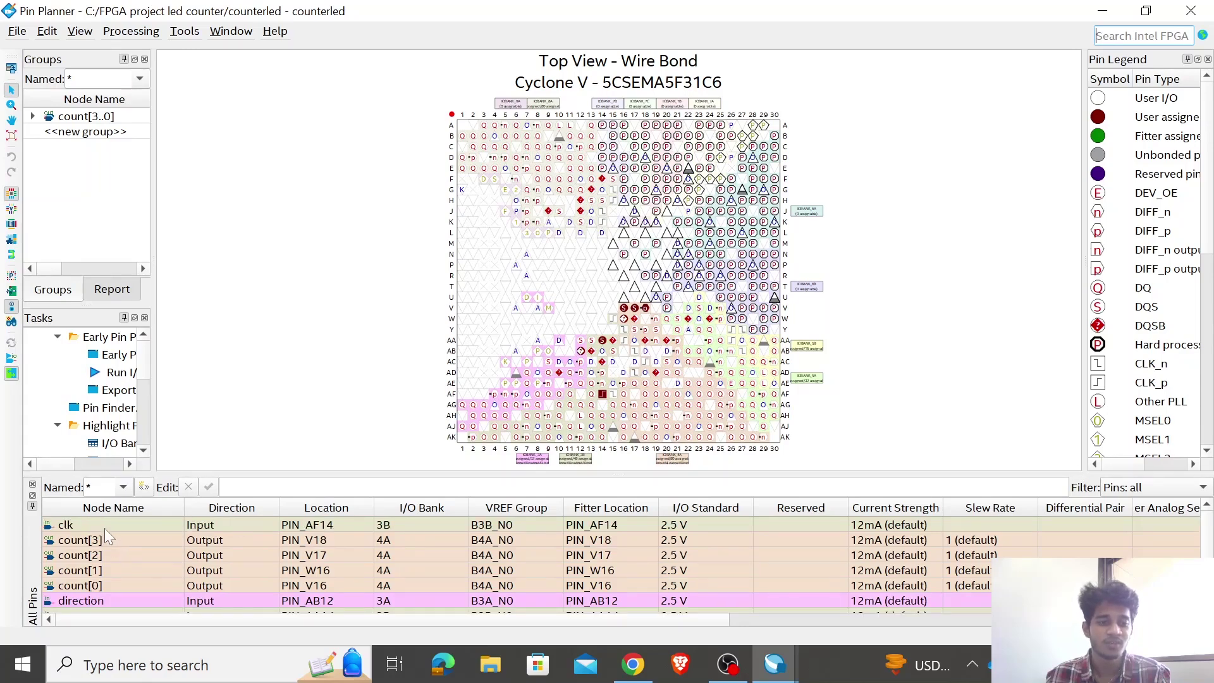
scroll(104, 528, down, 1)
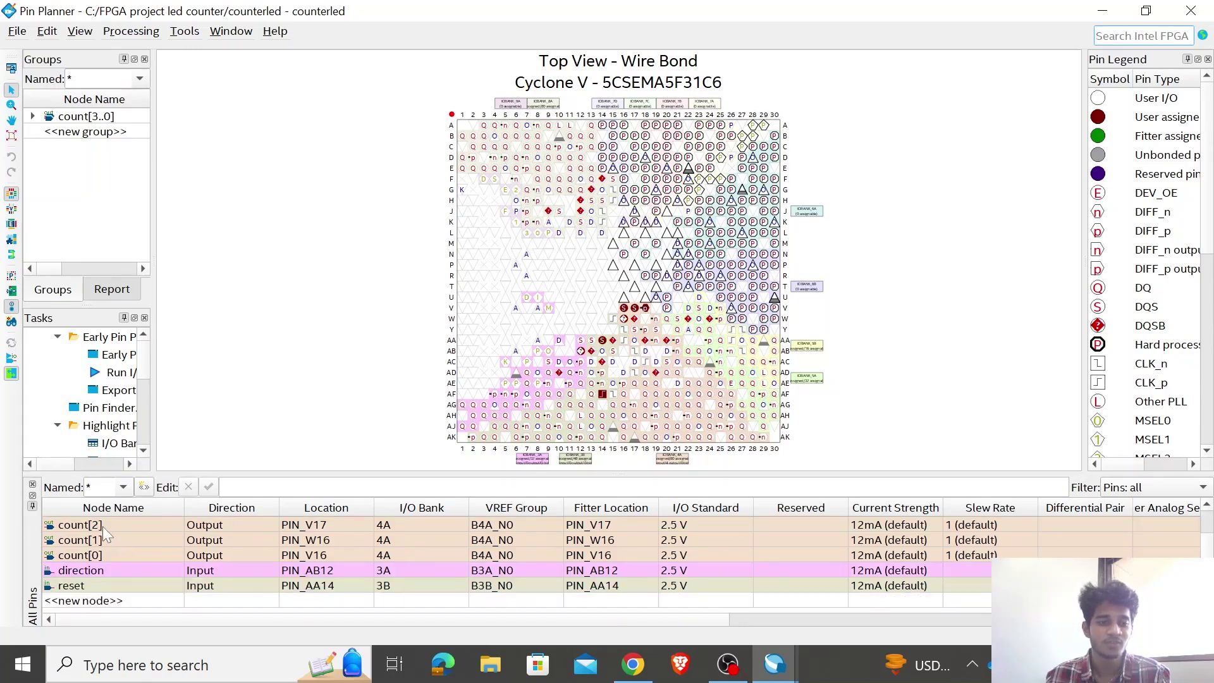
double_click(113, 602)
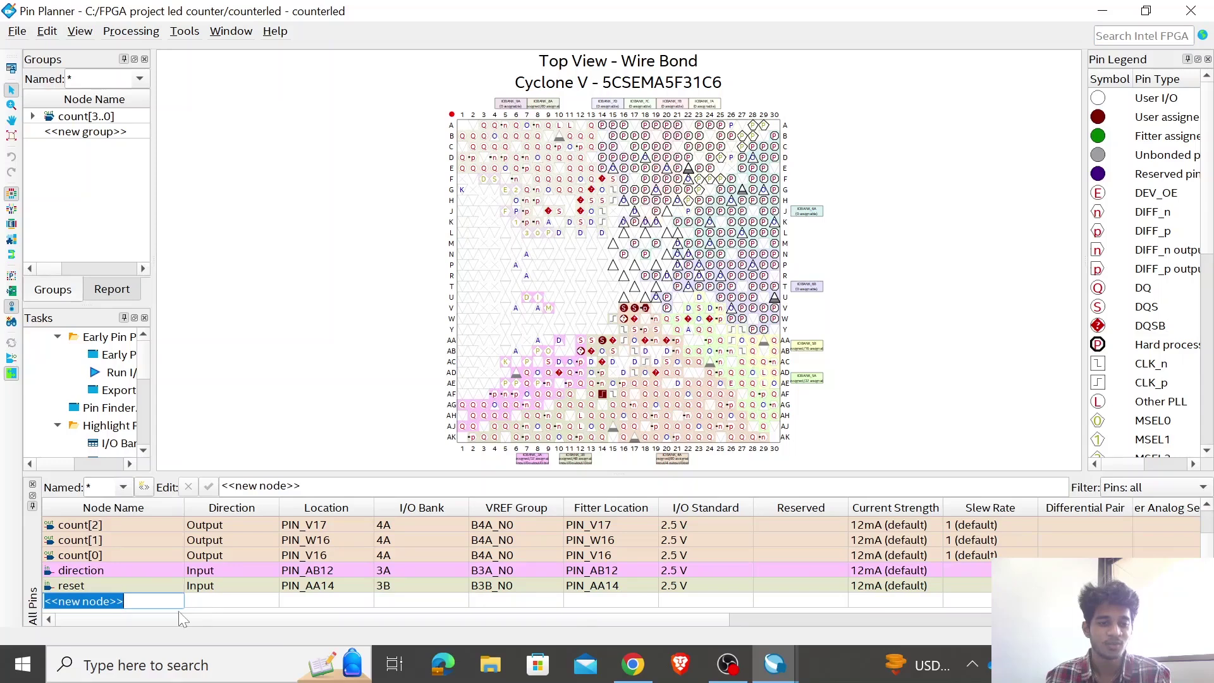
scroll(268, 583, up, 1)
scroll(313, 534, down, 1)
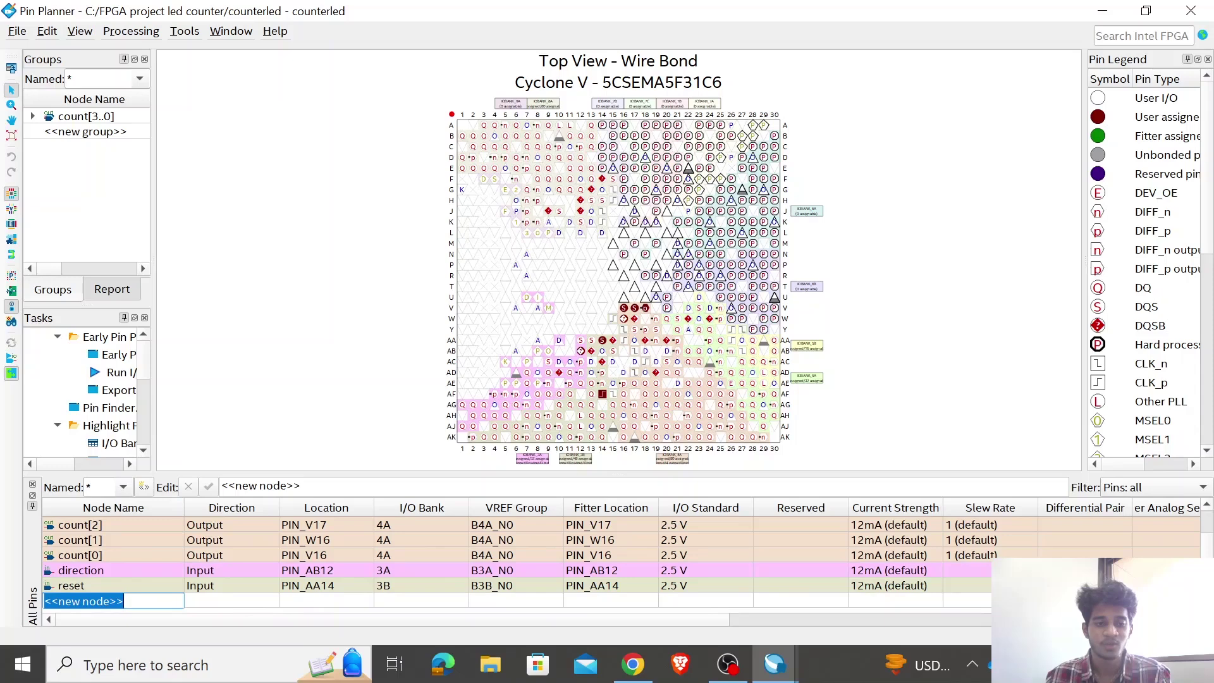
scroll(411, 597, up, 1)
scroll(411, 597, down, 1)
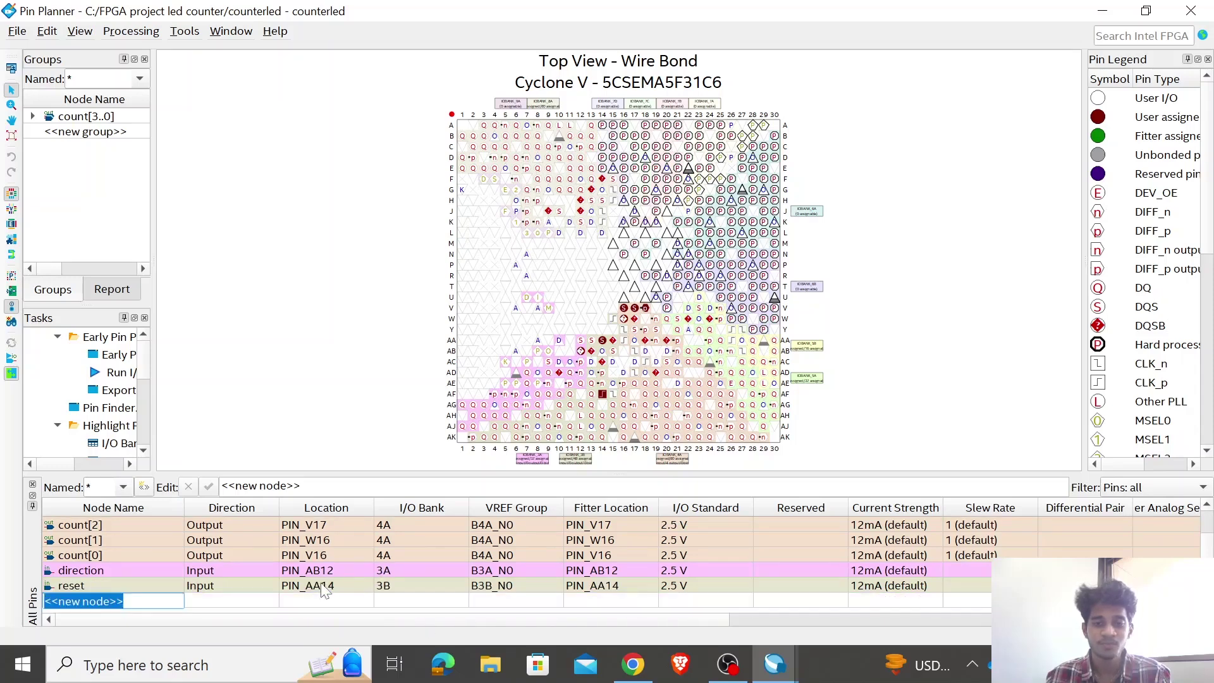
scroll(702, 538, up, 1)
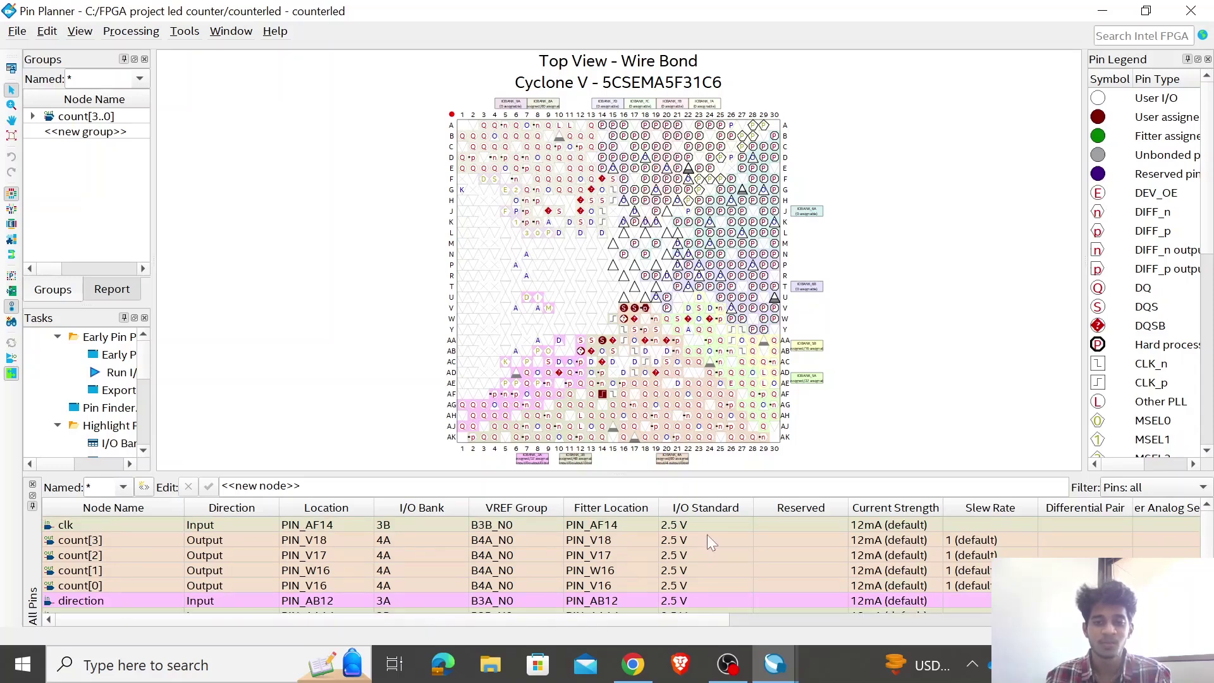
scroll(677, 600, down, 1)
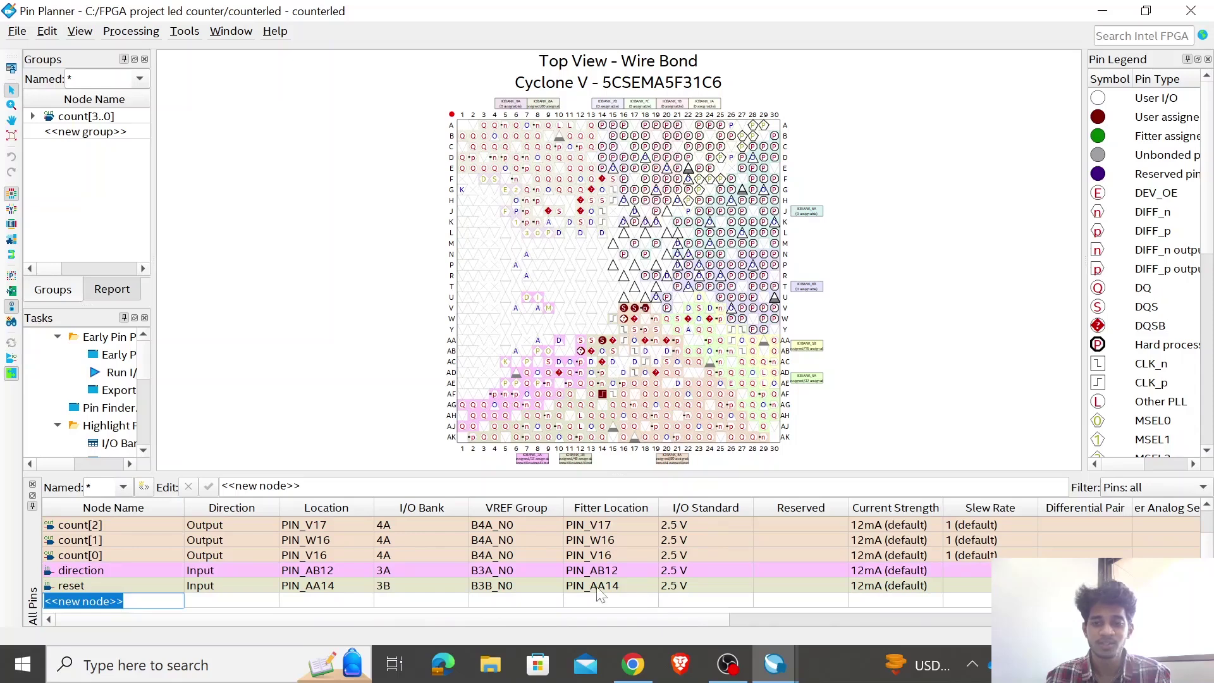
Check the pins' Direction column, then close Pin Planner
click(197, 605)
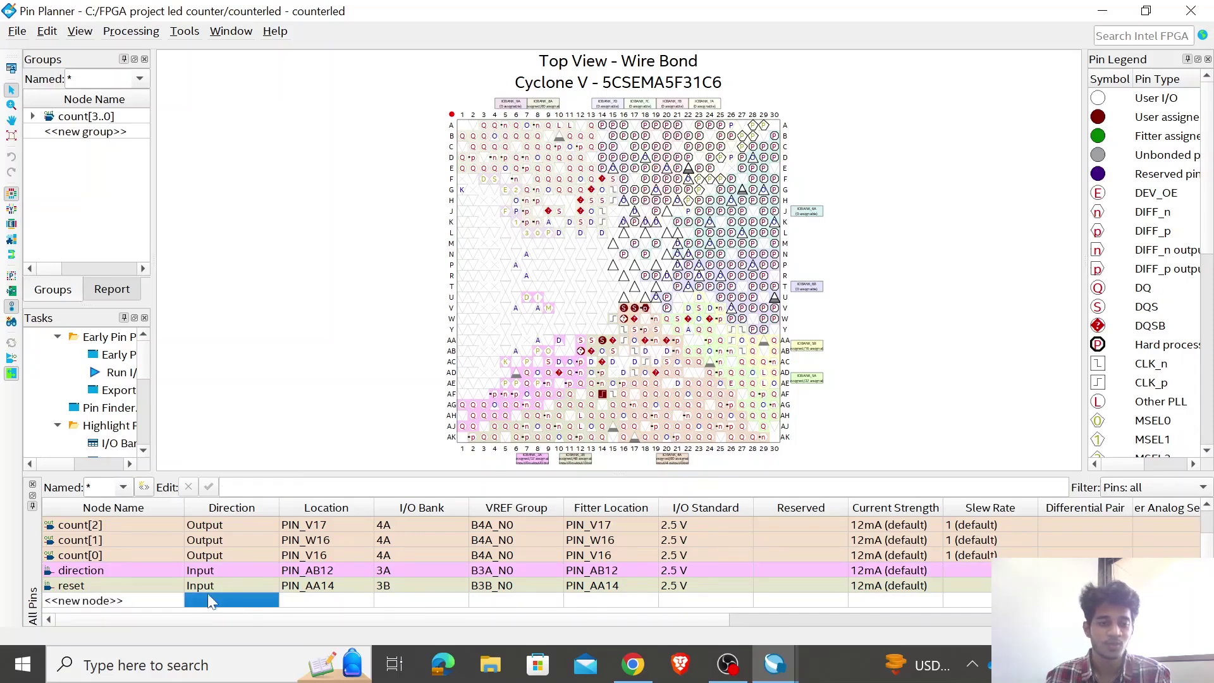
scroll(231, 569, up, 1)
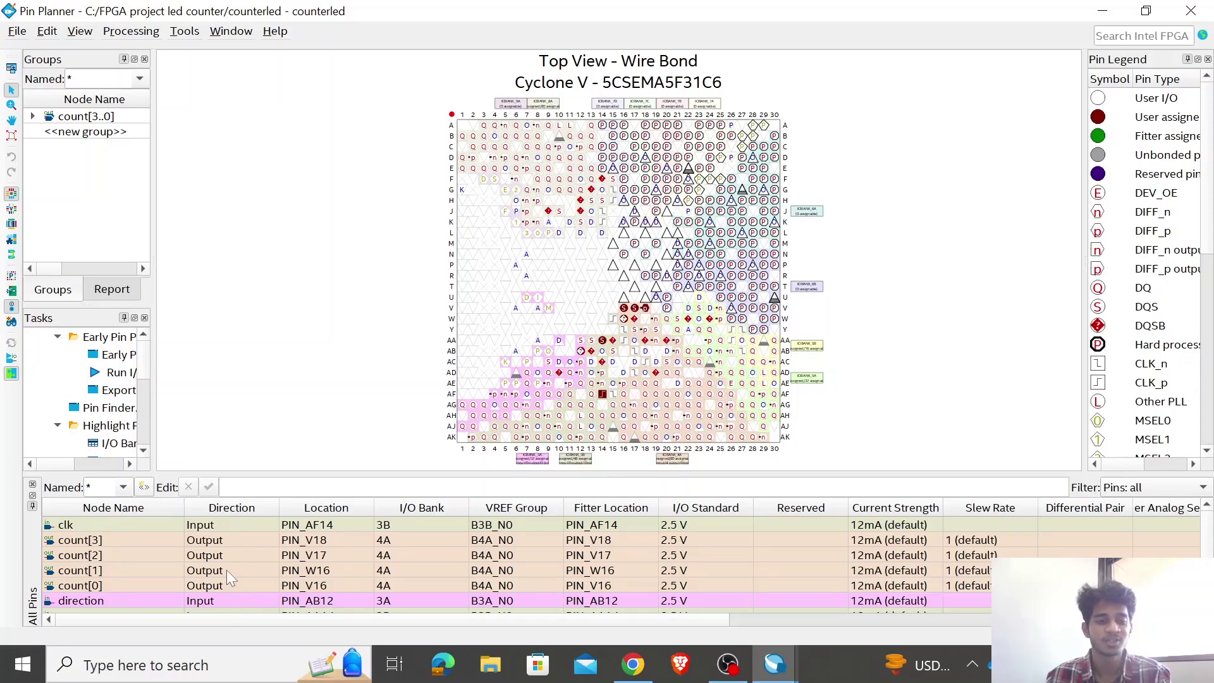
scroll(227, 571, down, 1)
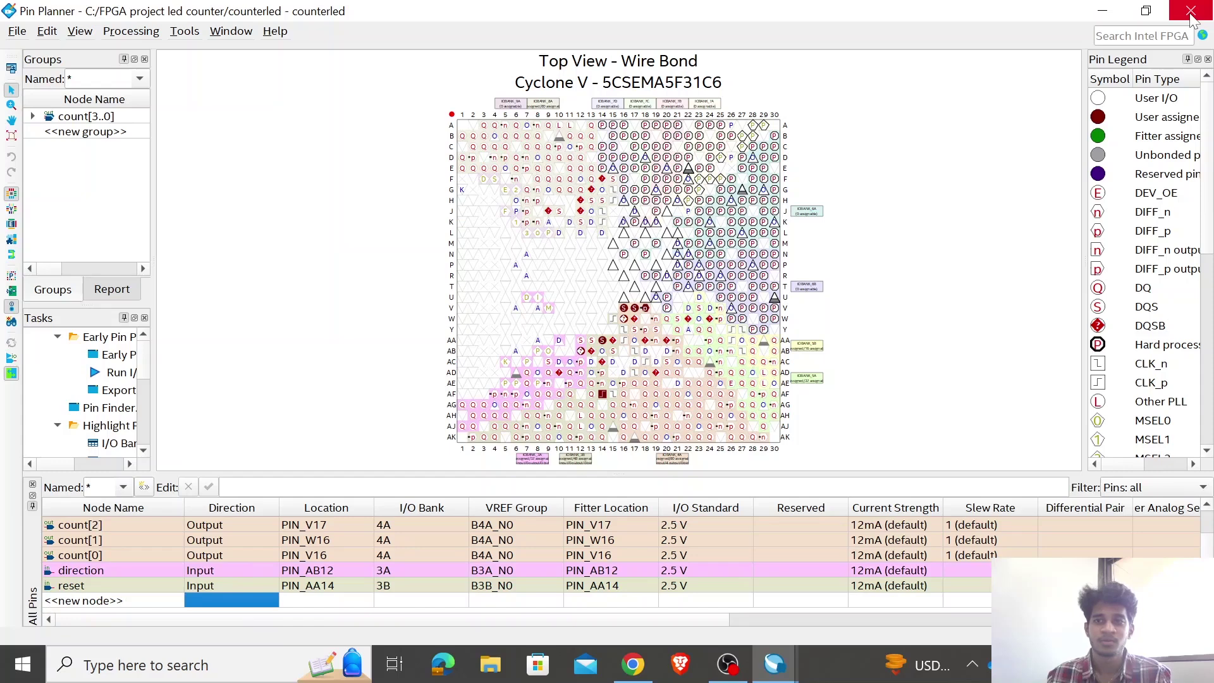
scroll(248, 600, up, 1)
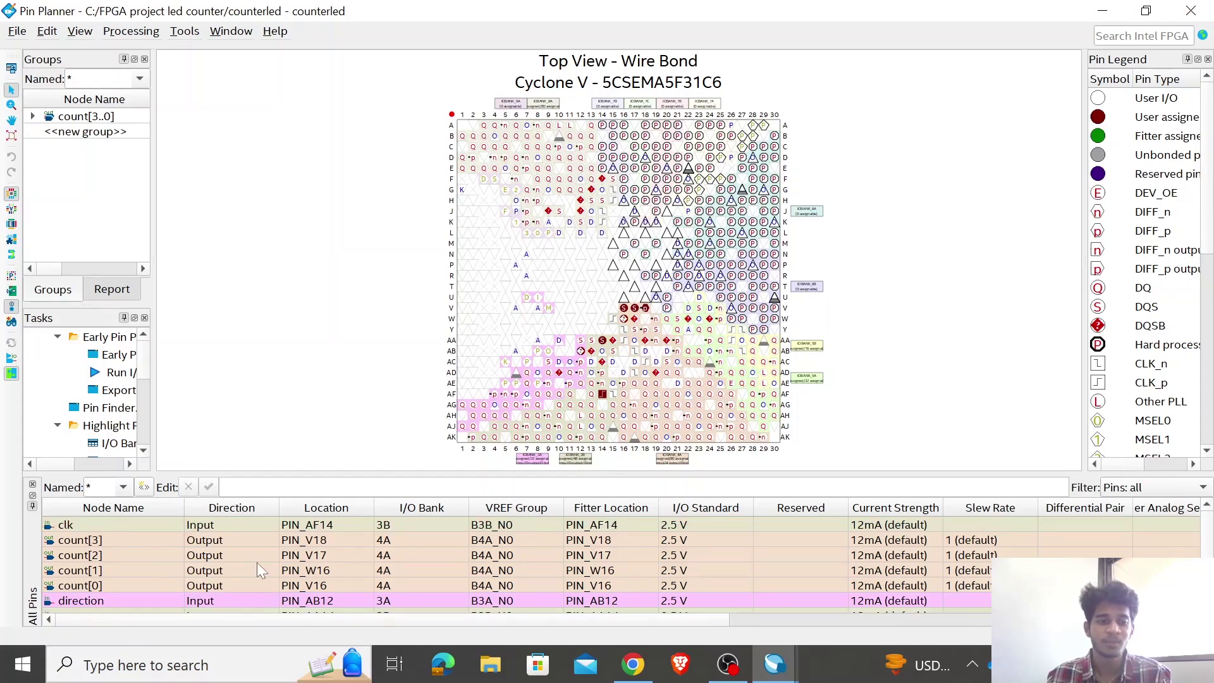
scroll(145, 569, down, 1)
scroll(104, 578, up, 1)
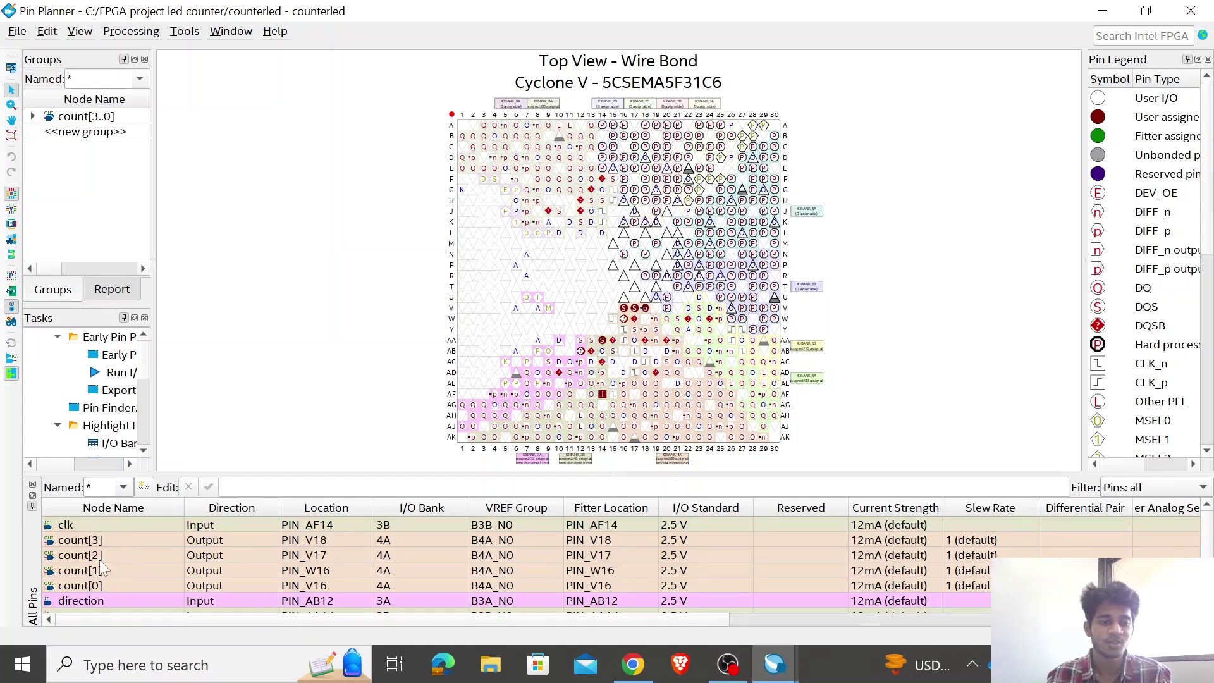
scroll(128, 562, down, 1)
scroll(101, 556, up, 1)
scroll(149, 576, down, 1)
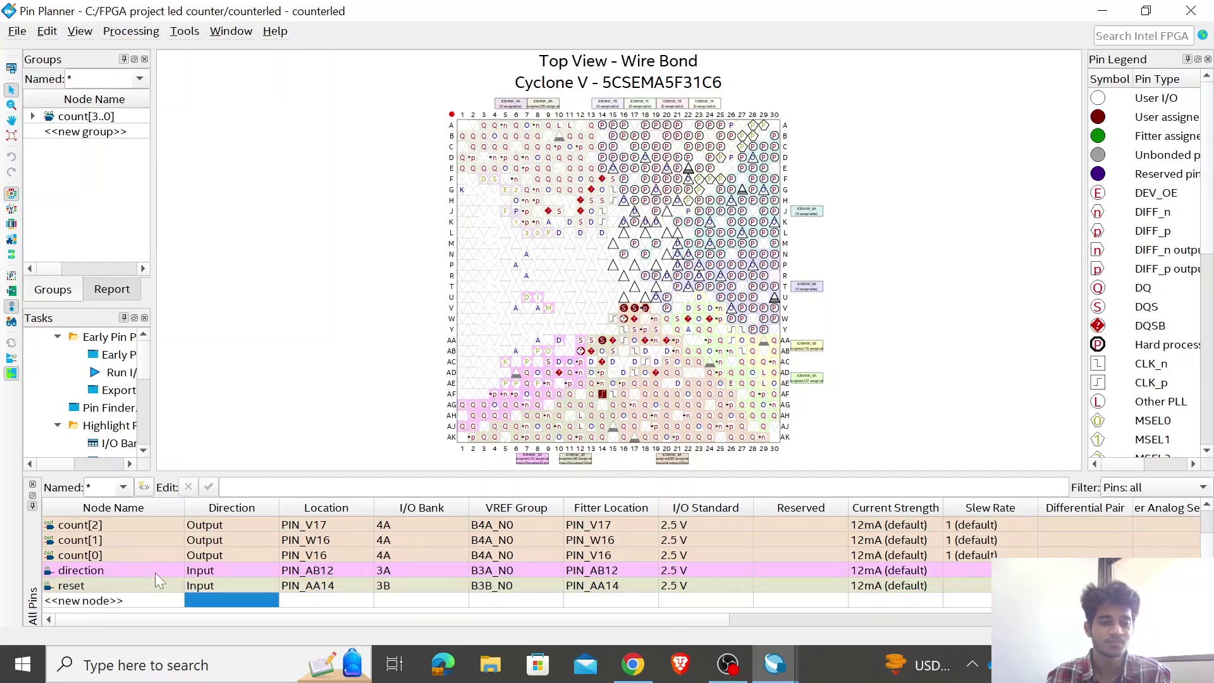
scroll(100, 587, up, 1)
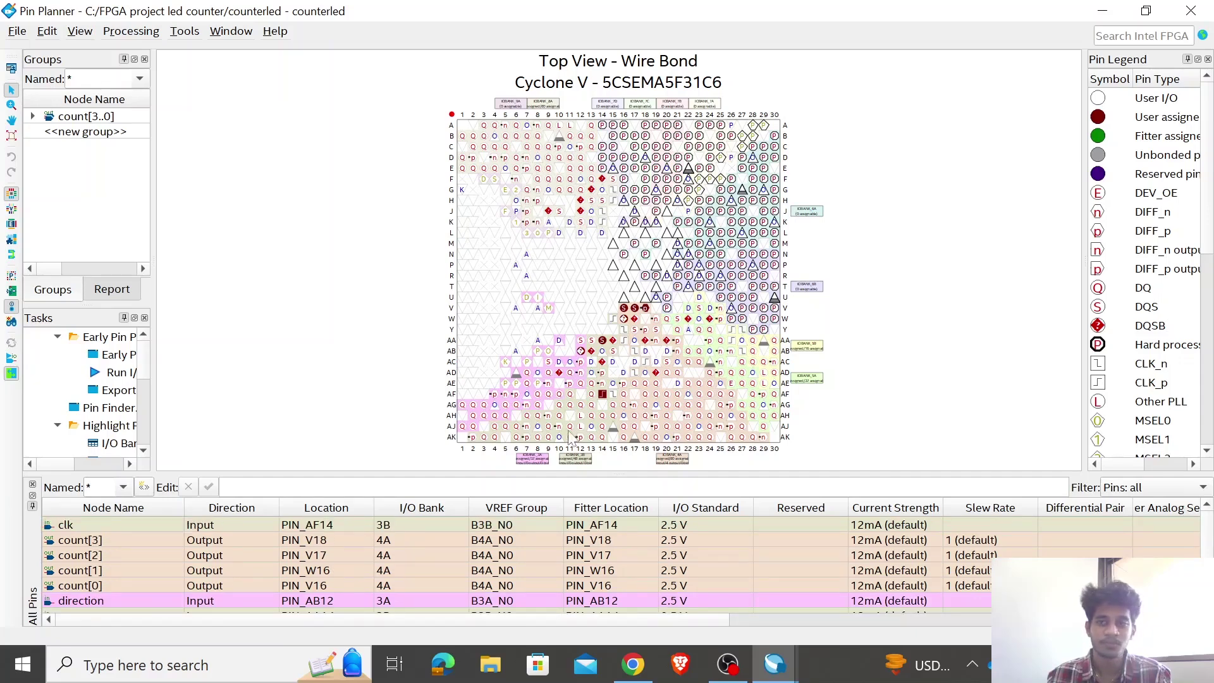
click(1190, 11)
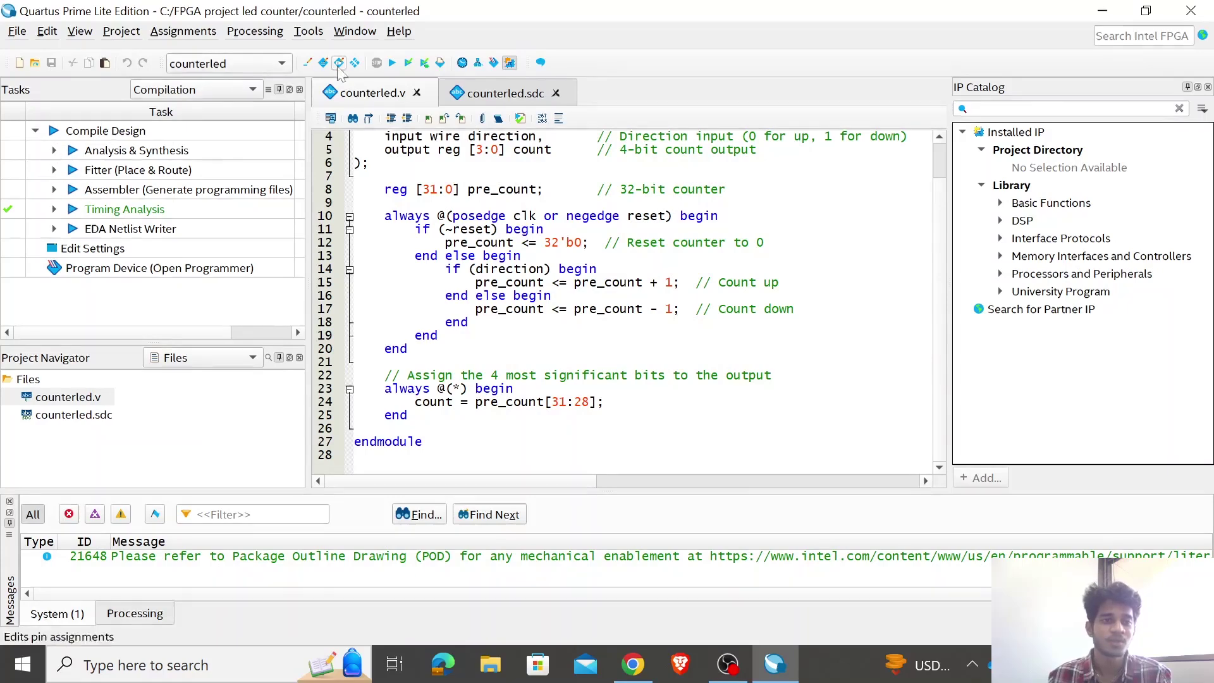
Run a full compilation of counterled, finishing with 0 errors and 7 warnings
click(392, 63)
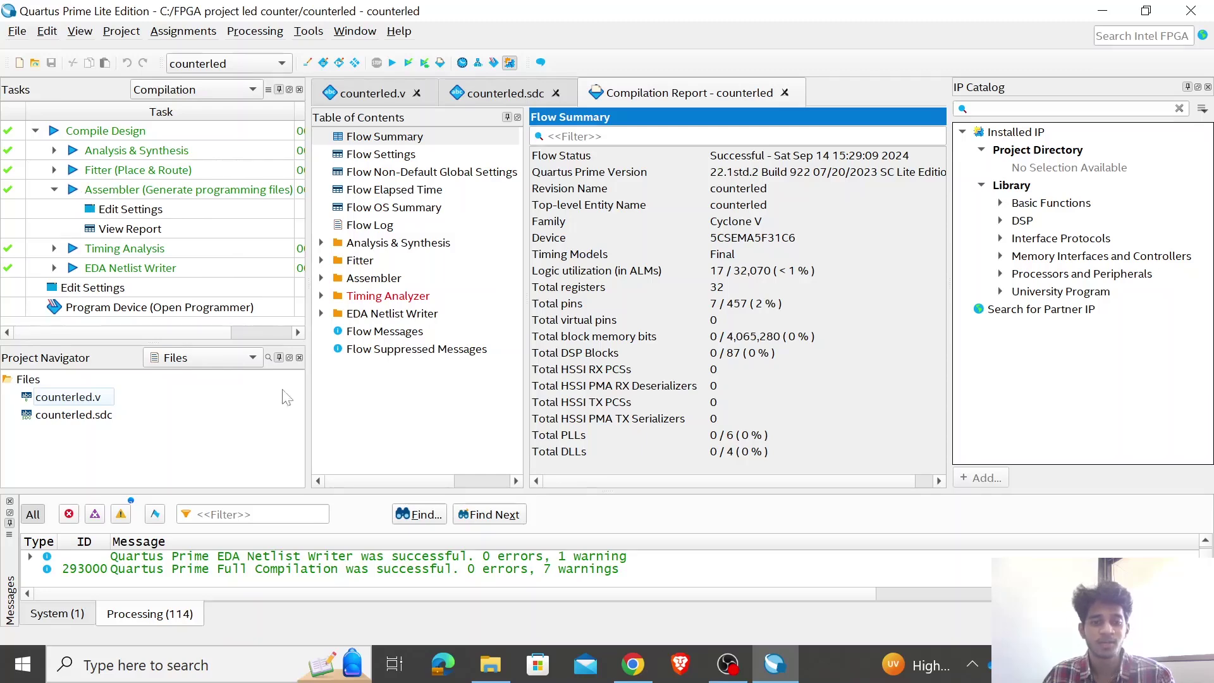
click(492, 675)
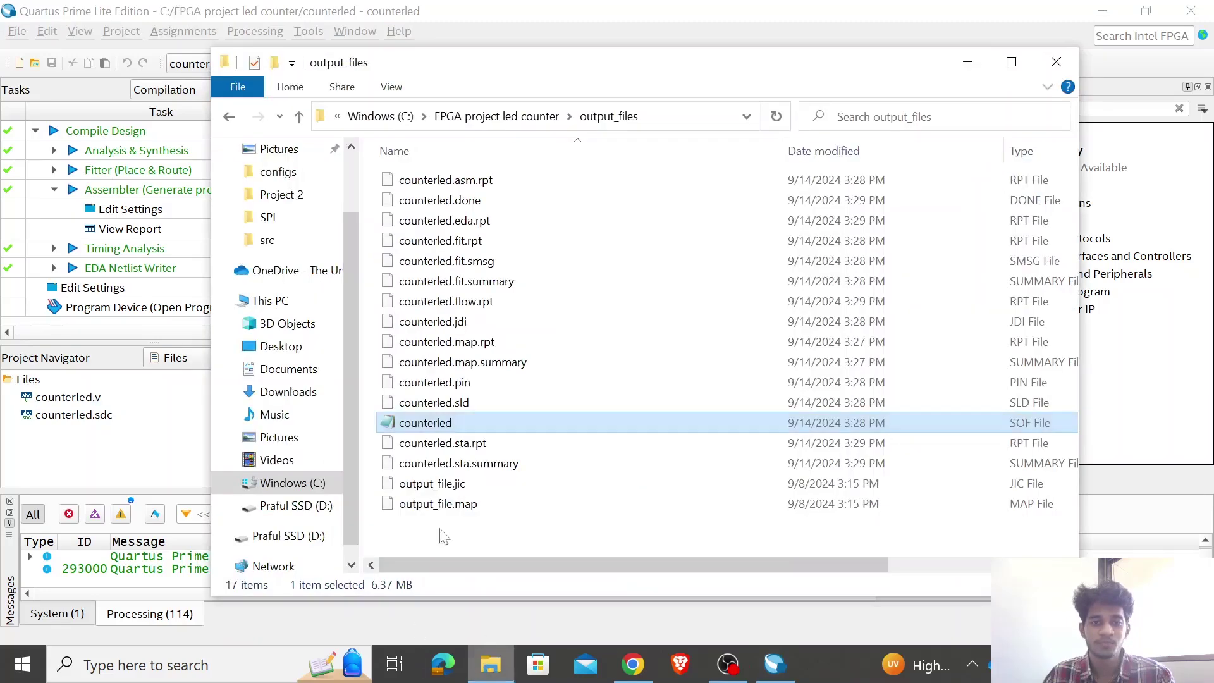
drag(488, 54, 441, 41)
click(443, 96)
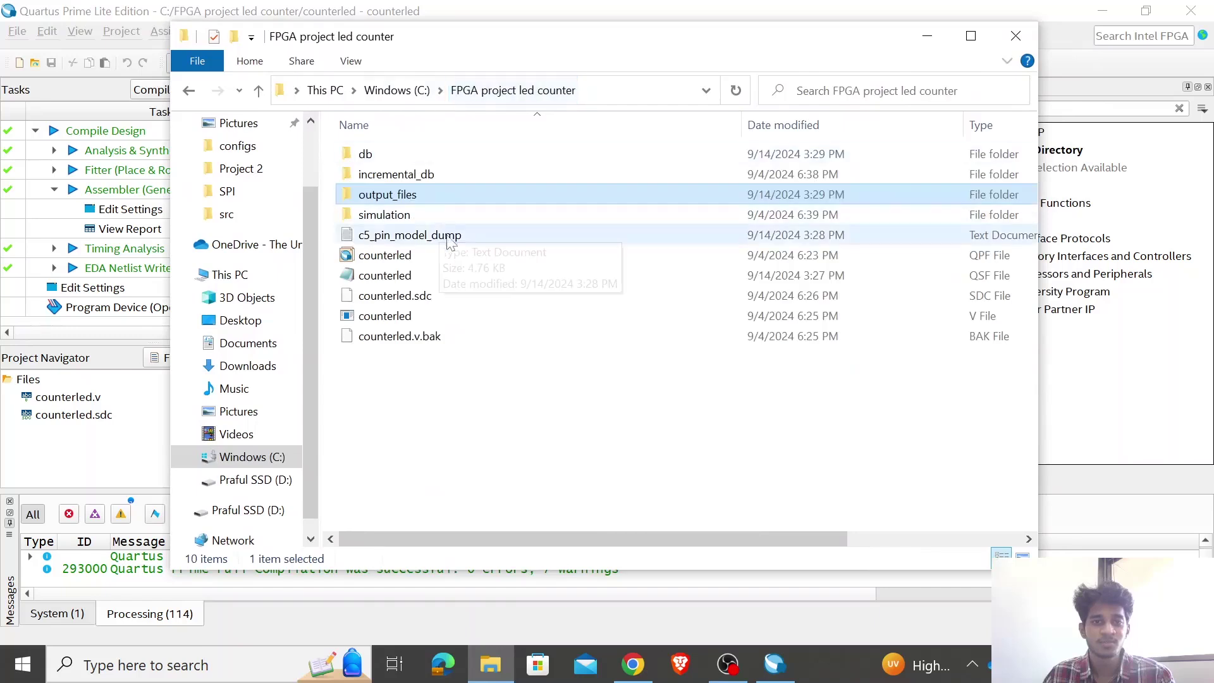
double_click(388, 196)
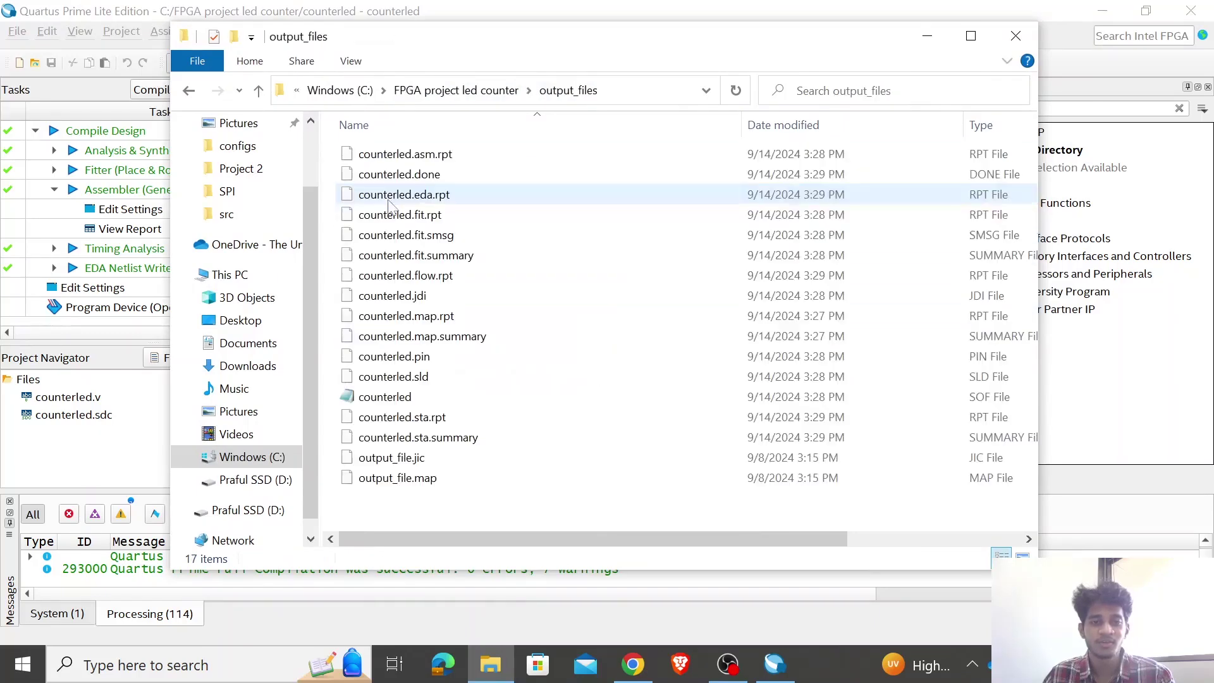
click(380, 403)
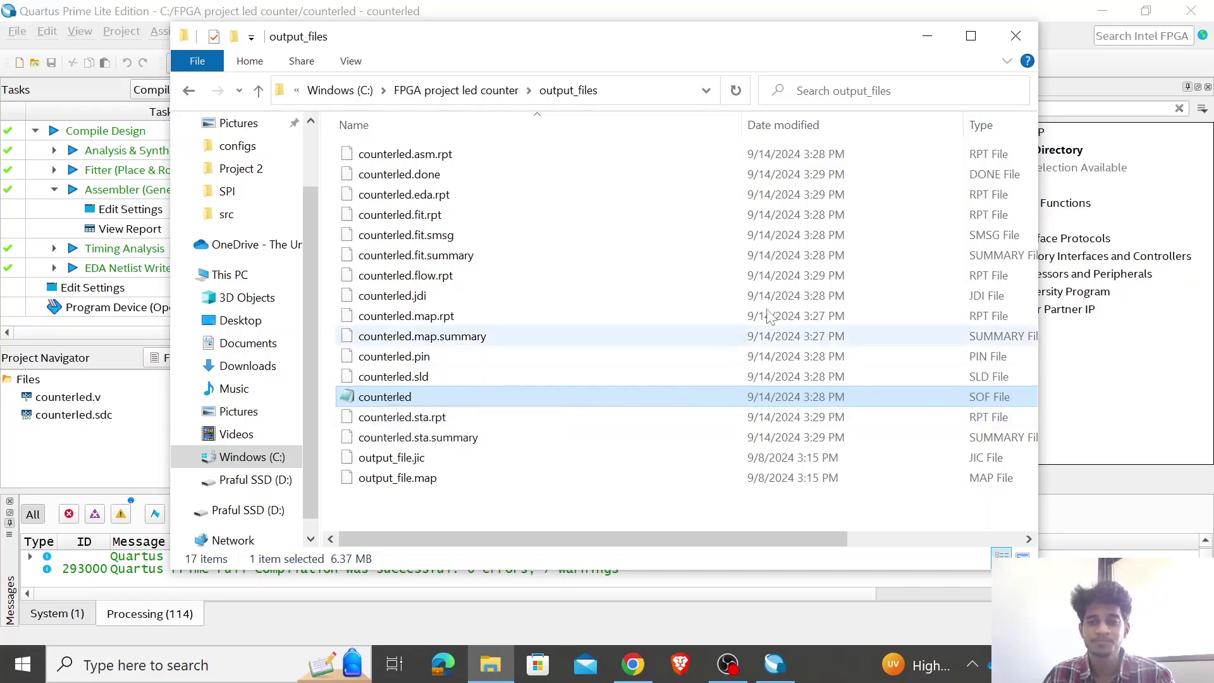
click(1015, 37)
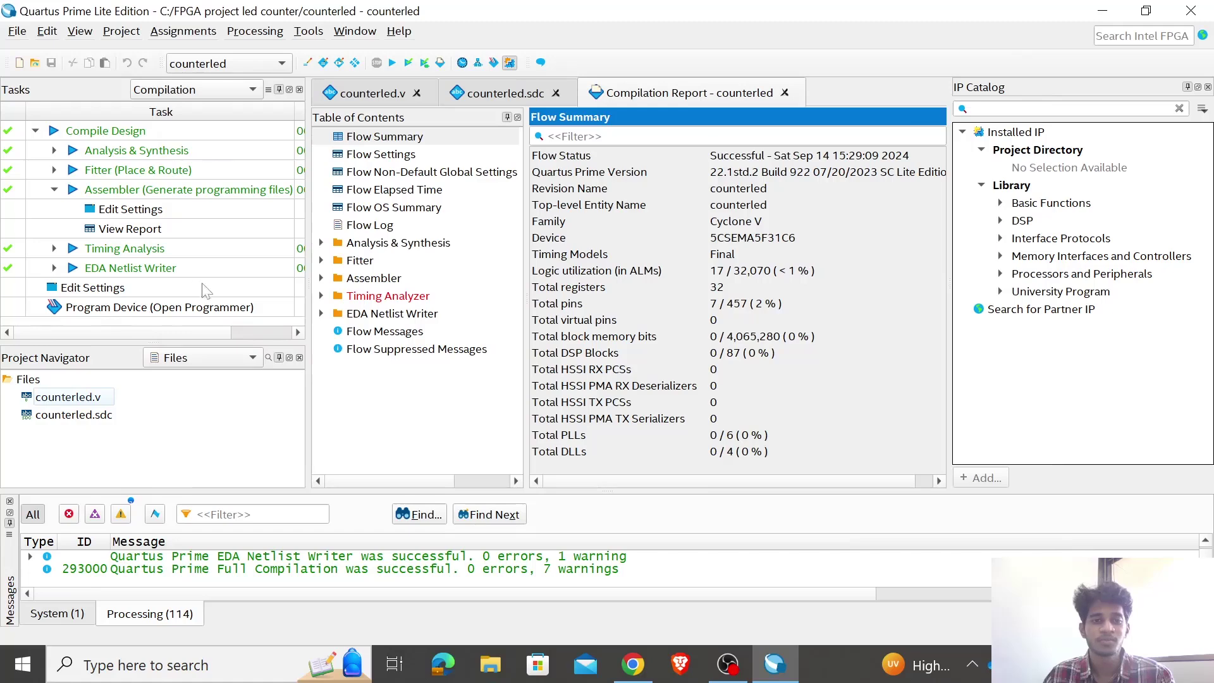
Open the Programmer with DE-SoC [USB-1] as the programming hardware
double_click(101, 308)
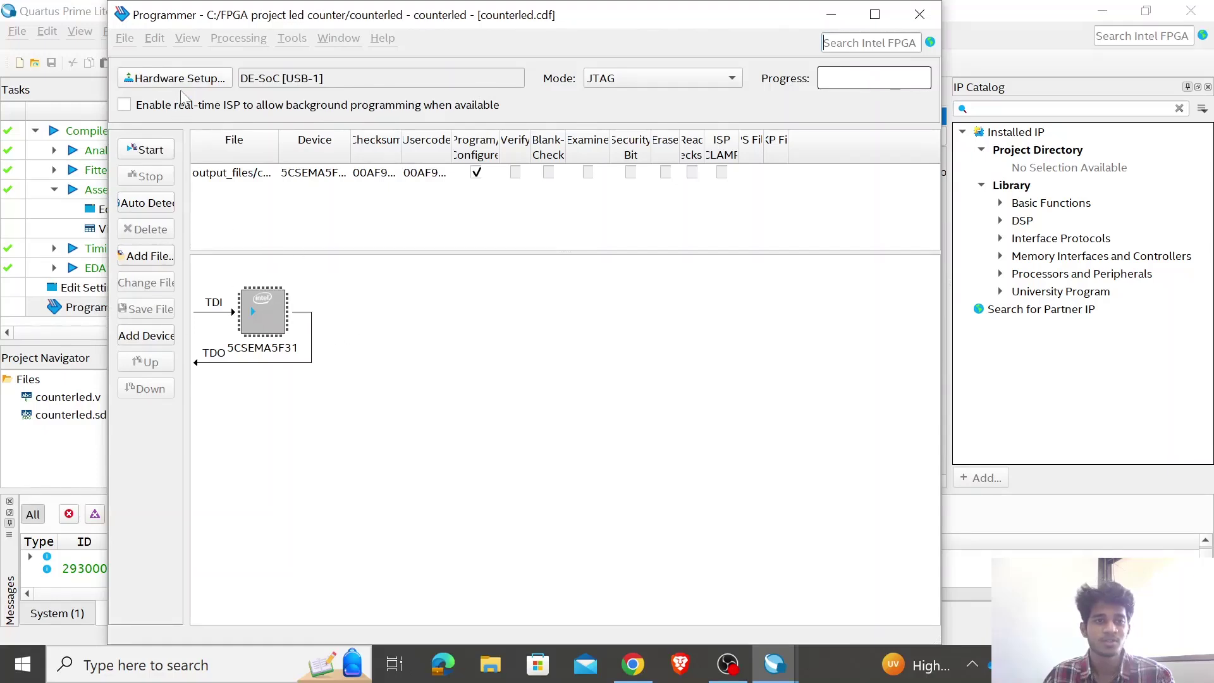
click(184, 79)
click(686, 266)
click(648, 264)
click(896, 493)
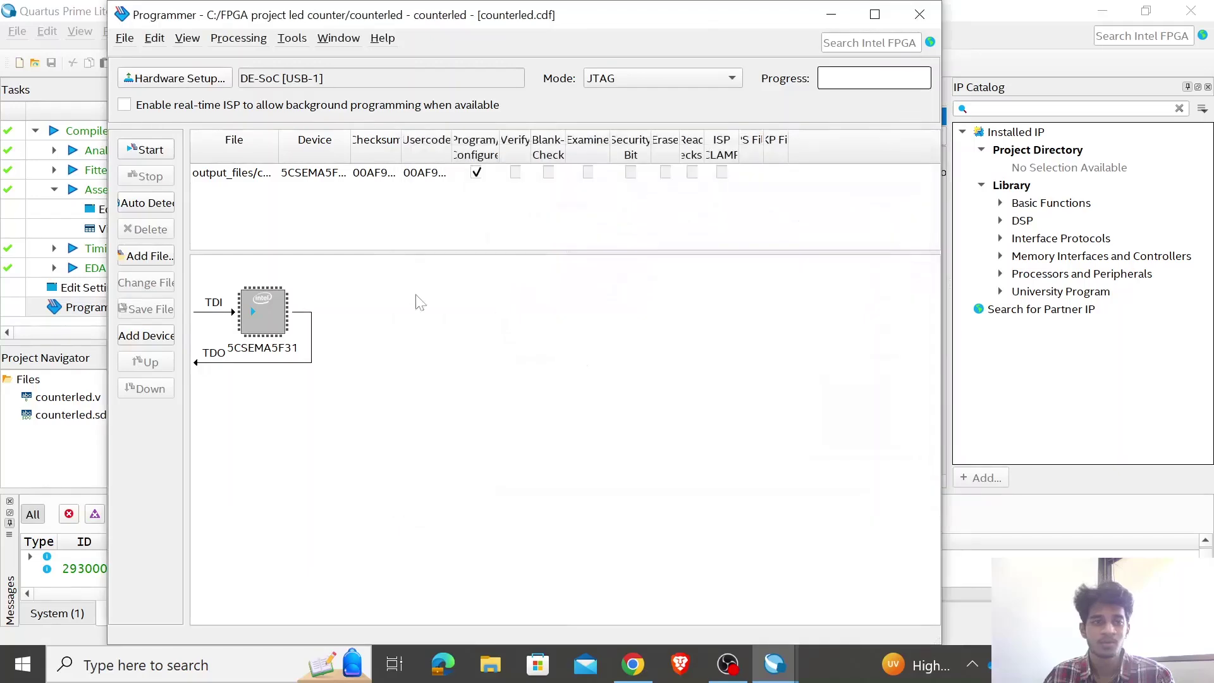
Auto-detect the JTAG chain, choosing 5CSEMA5, so it lists SOCVHPS and 5CSEMA5
click(158, 203)
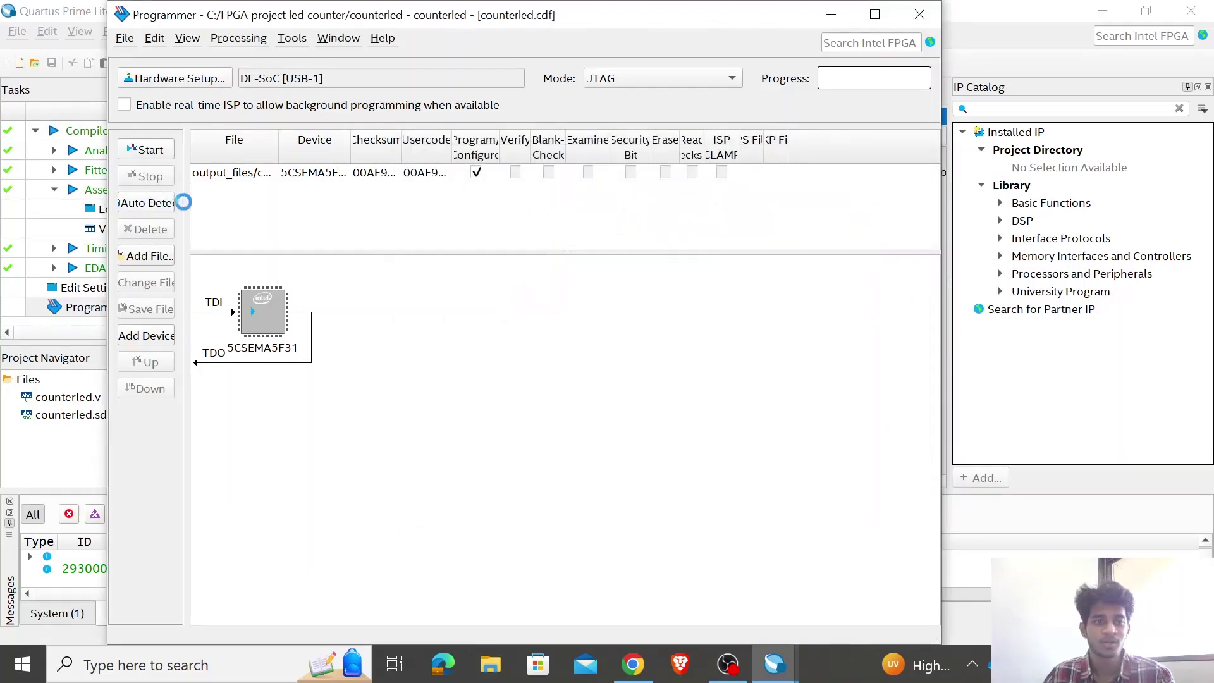
click(526, 309)
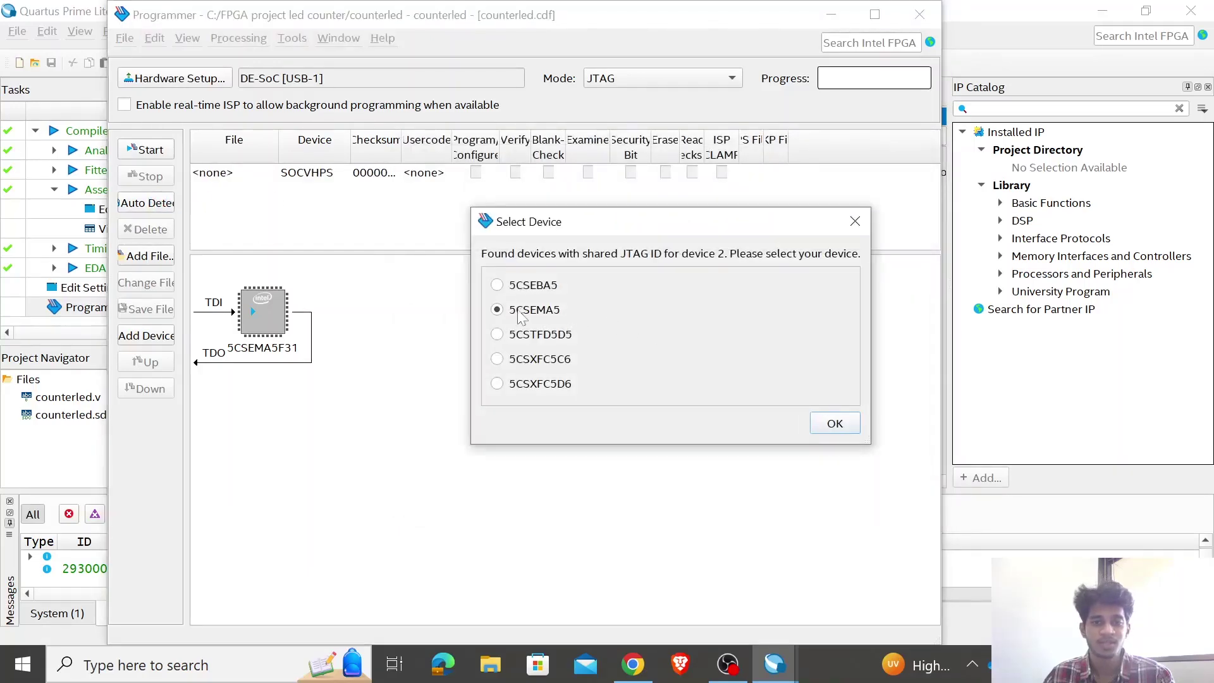
click(835, 424)
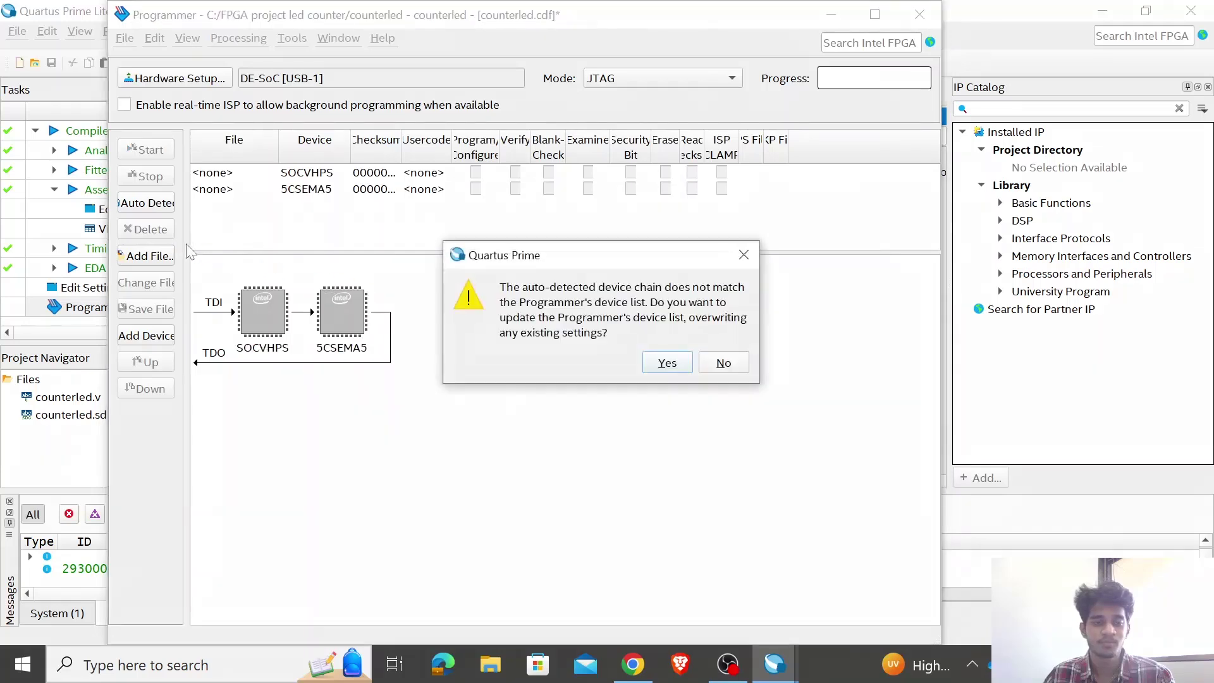
click(666, 364)
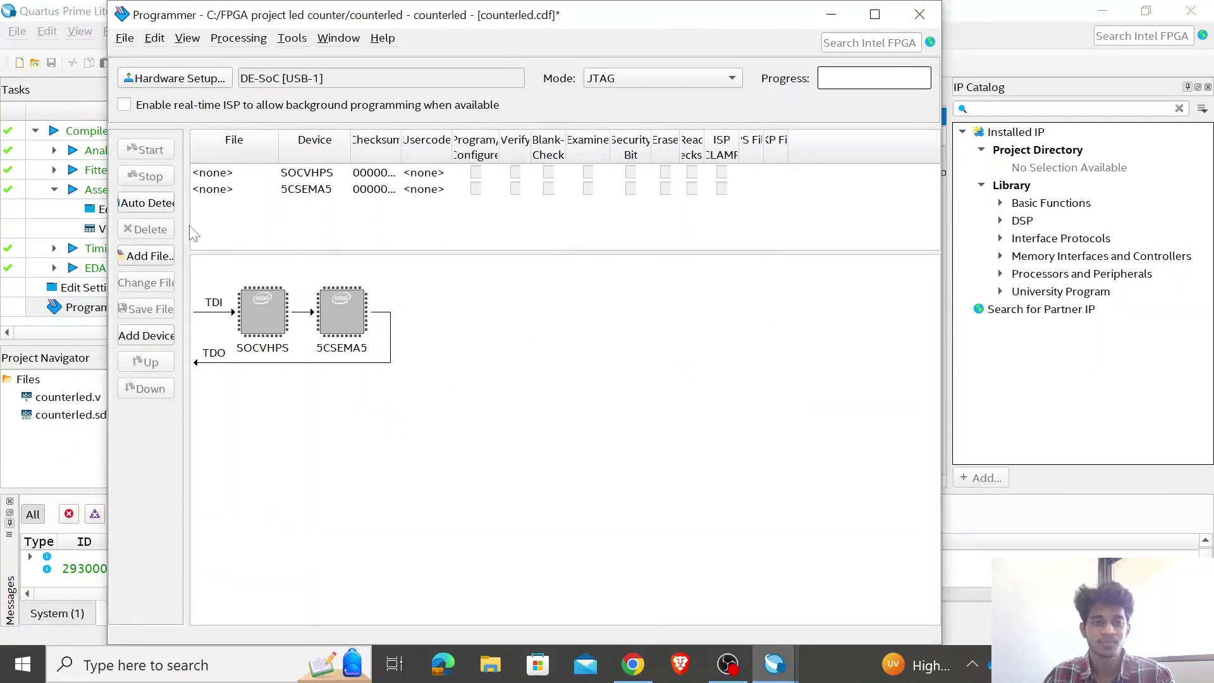
Start changing the programming file for the 5CSEMA5 device
click(344, 305)
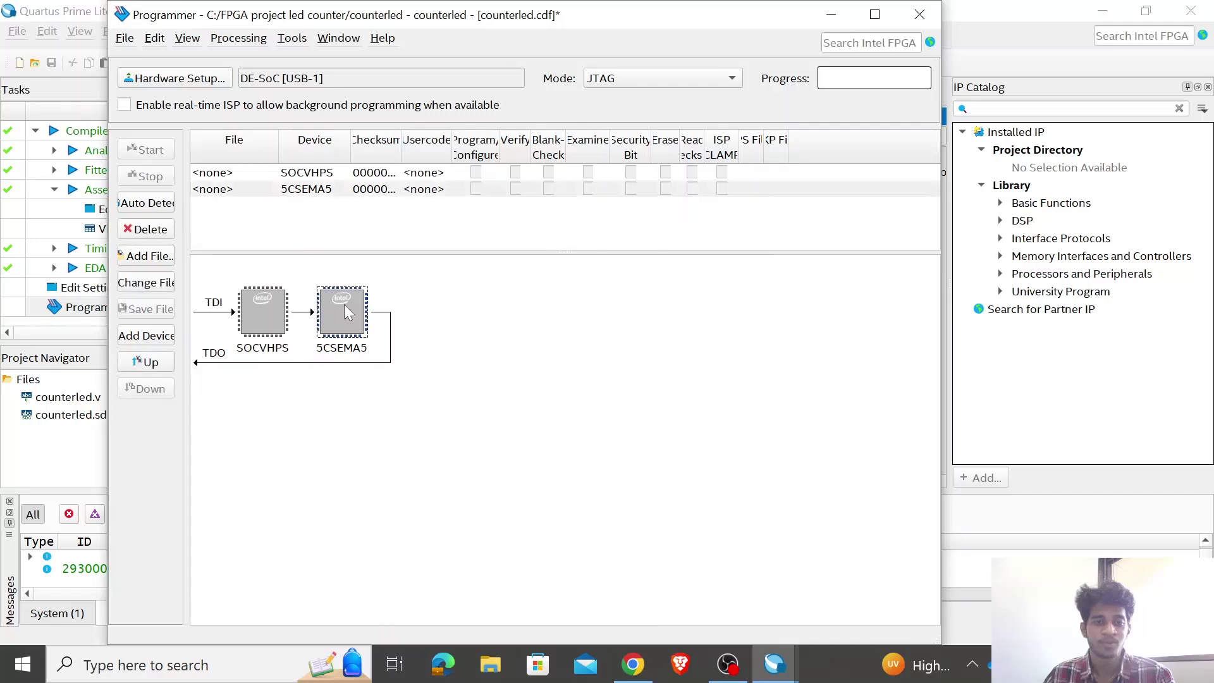
right_click(342, 305)
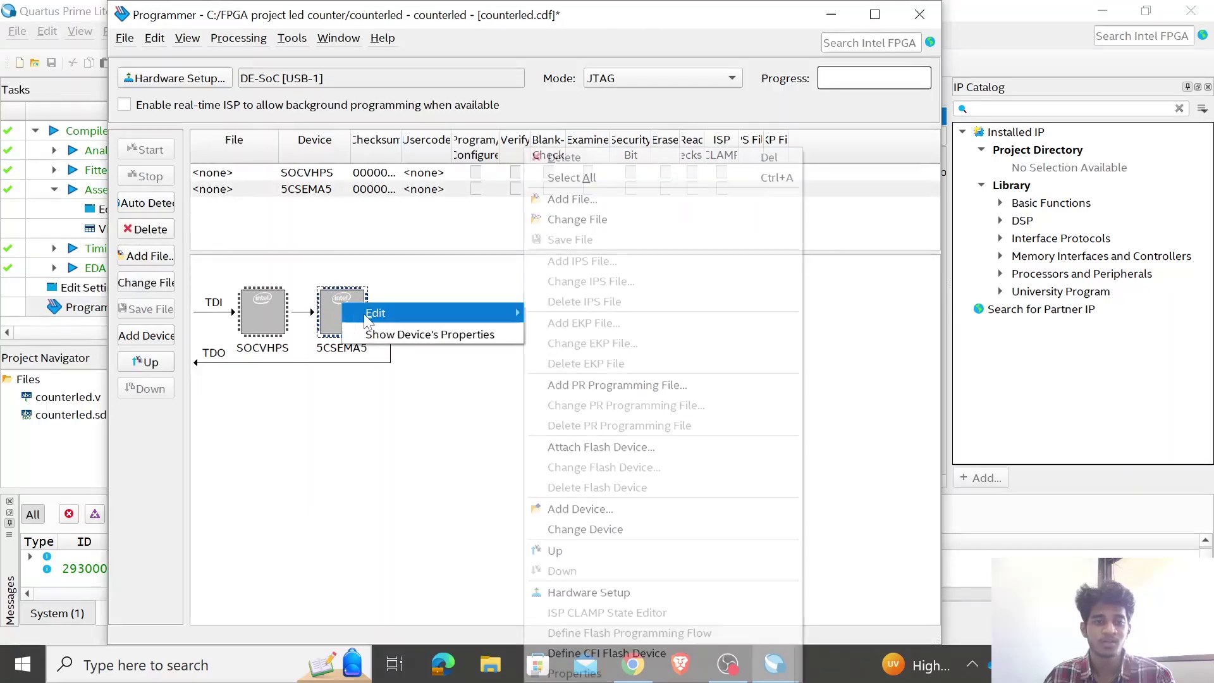
click(585, 220)
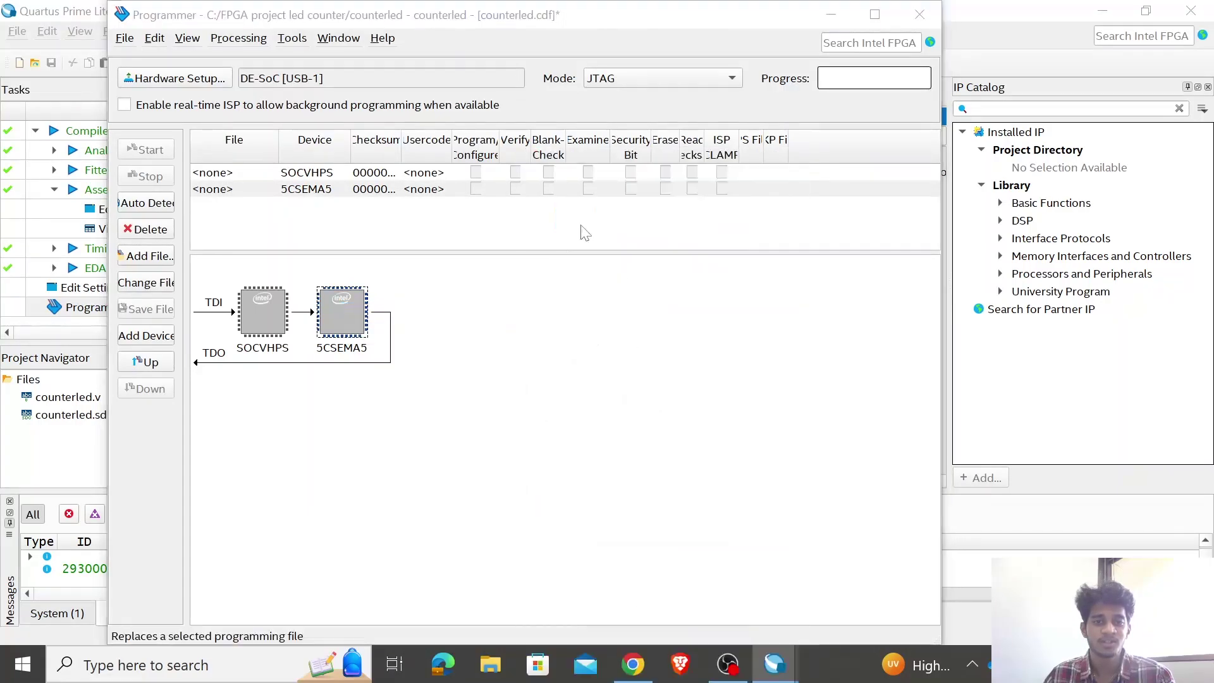
Load output_files/counterled.sof as the 5CSEMA5 programming file
double_click(352, 206)
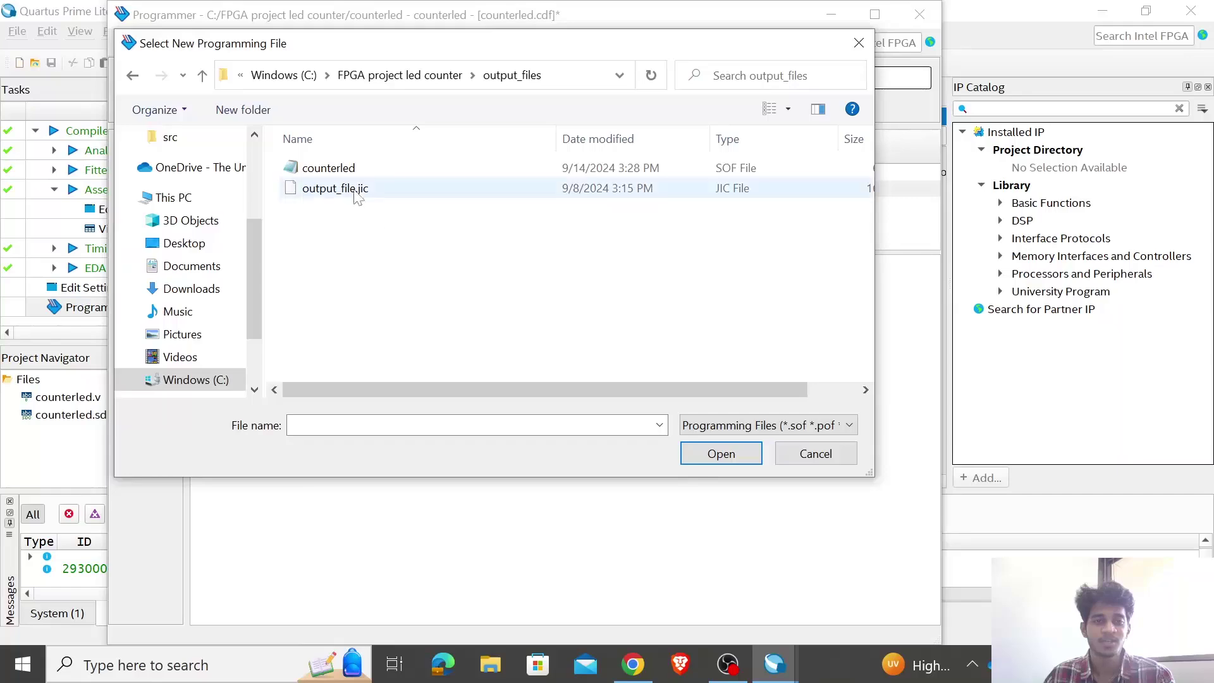
click(385, 172)
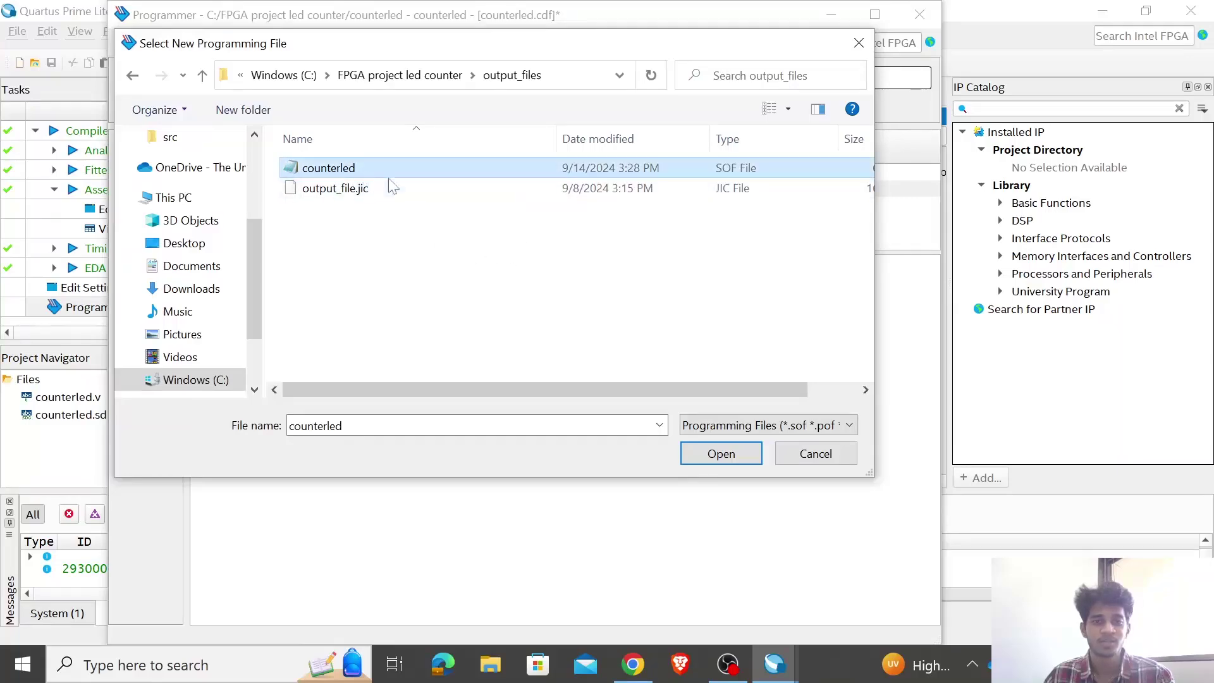
click(695, 451)
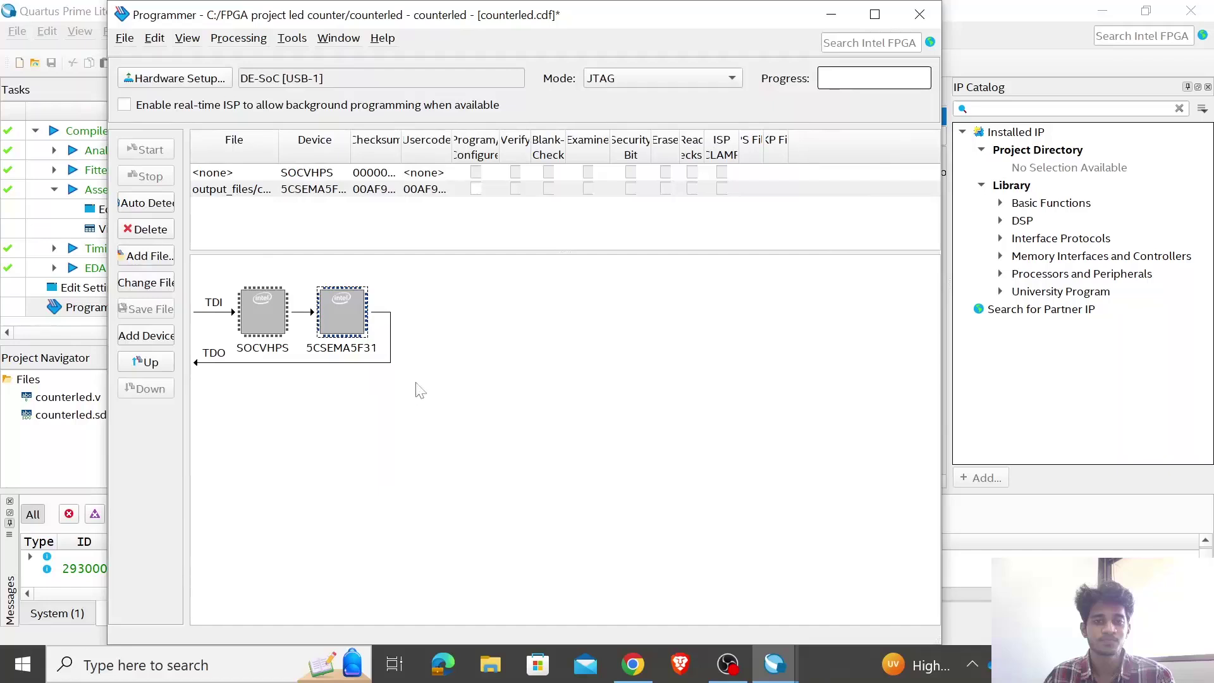
Tick Program/Configure for 5CSEMA5 and program the FPGA to 100%
click(458, 191)
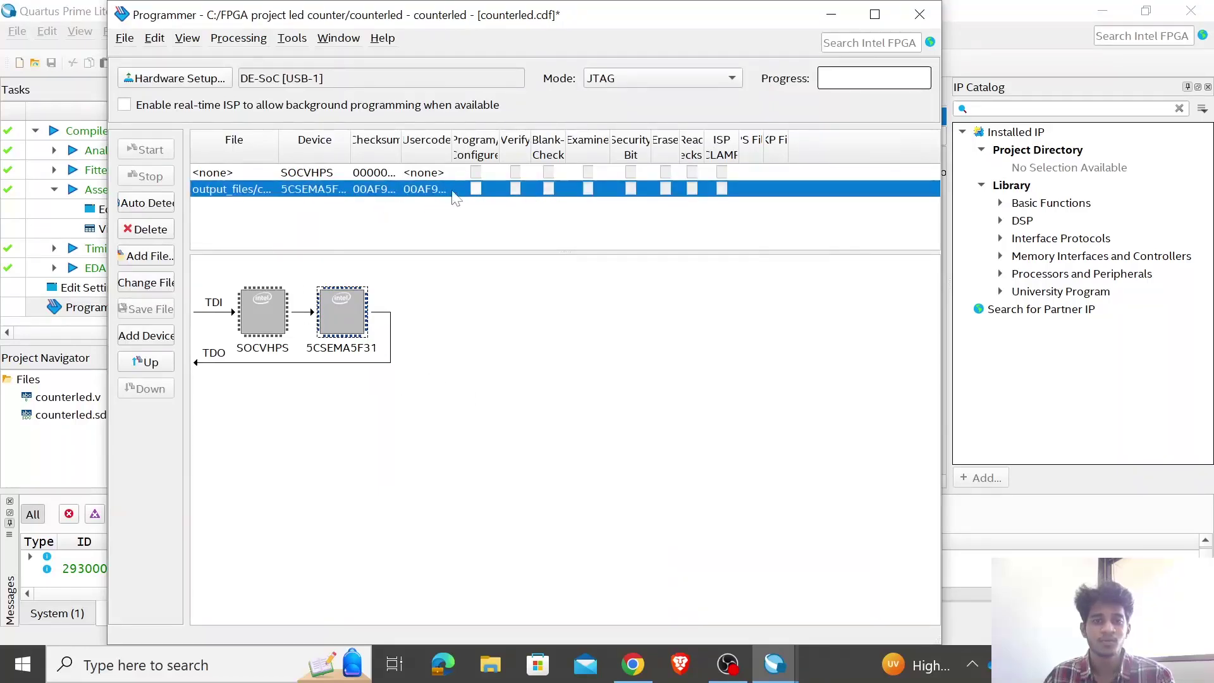
click(476, 189)
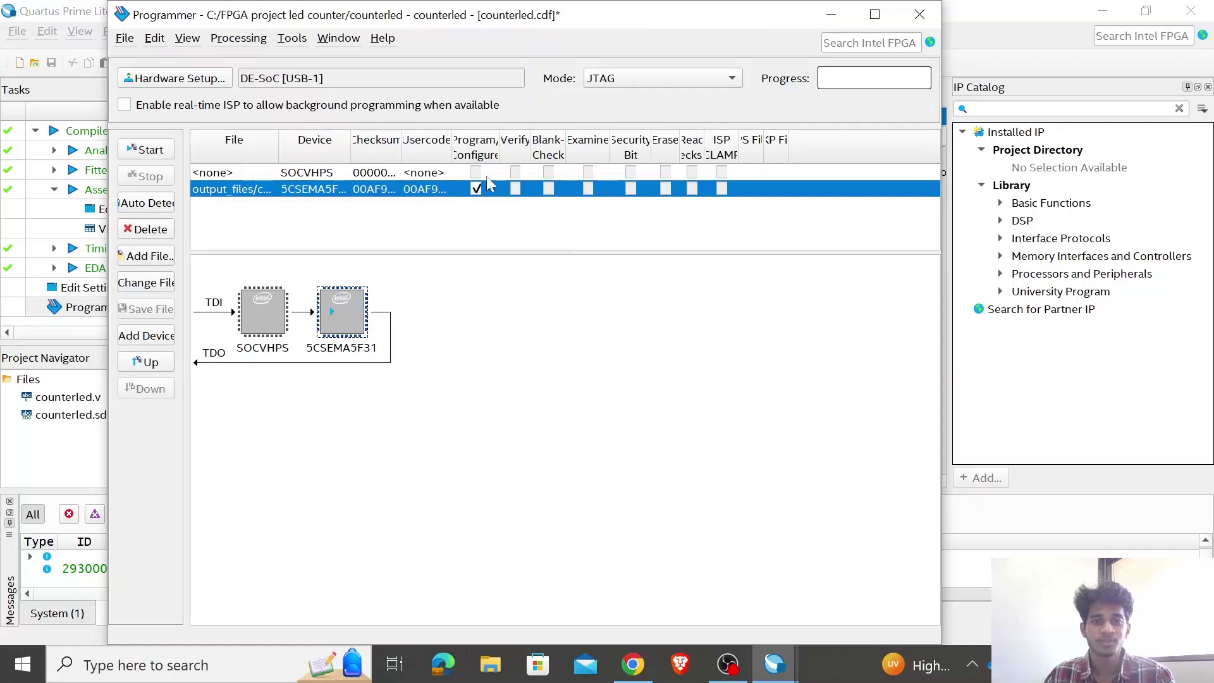
drag(499, 145, 545, 145)
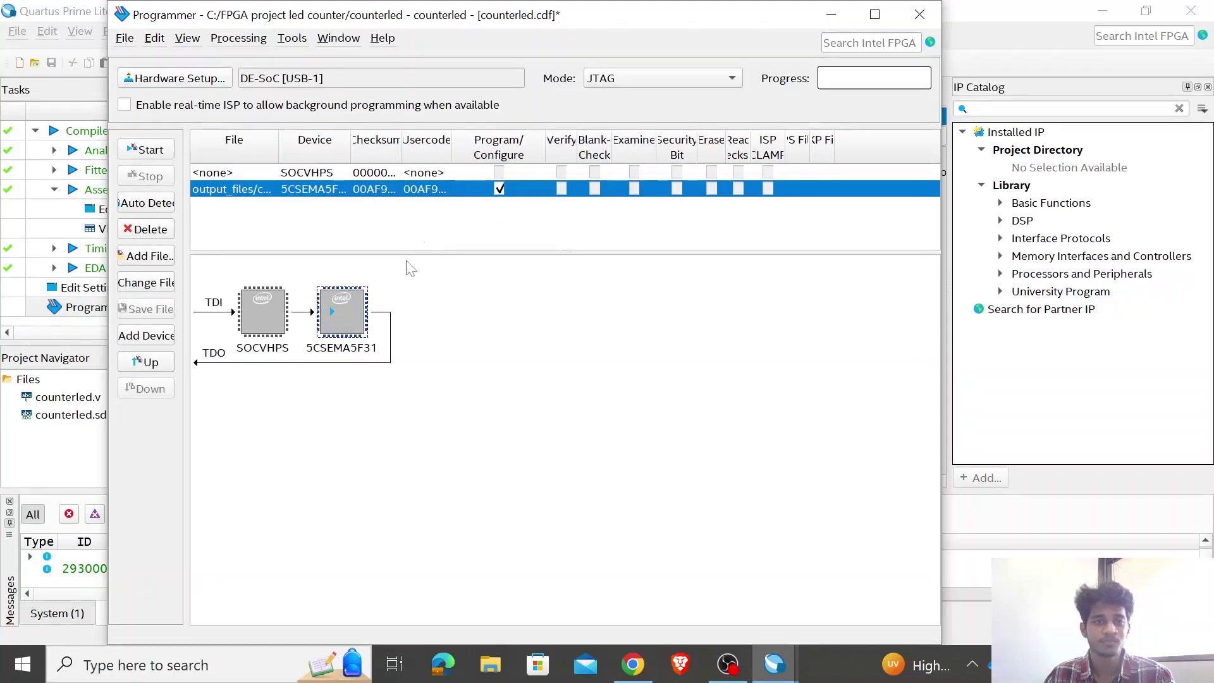
click(158, 155)
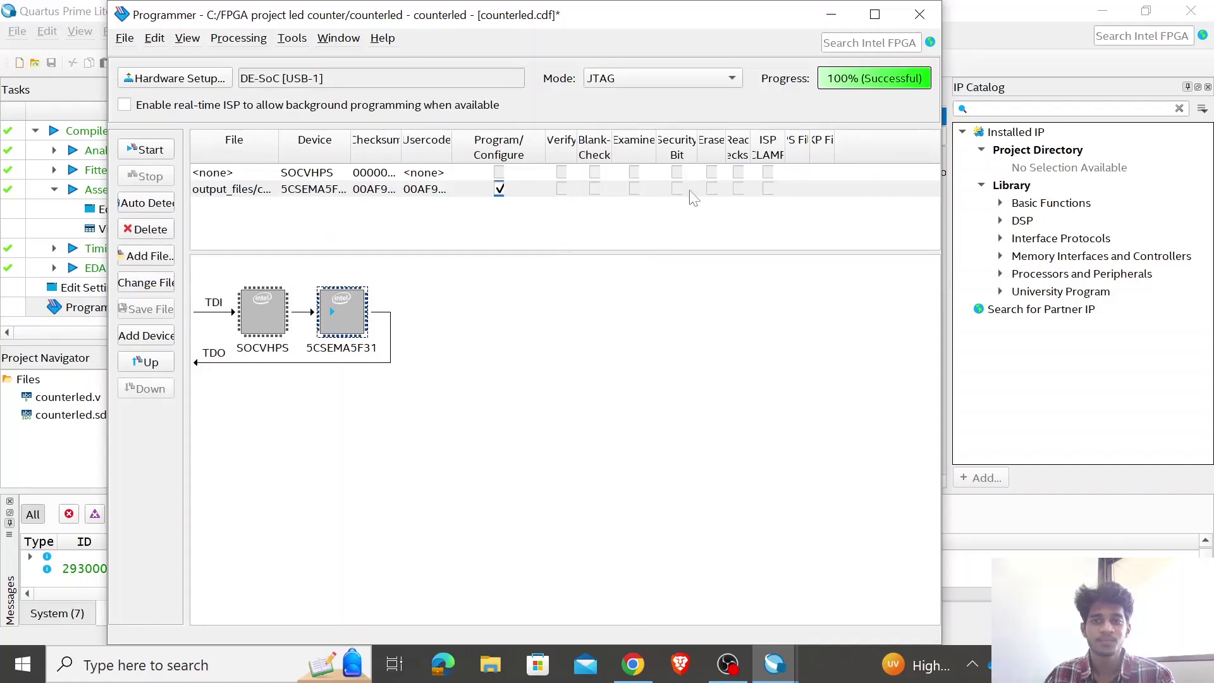
click(273, 188)
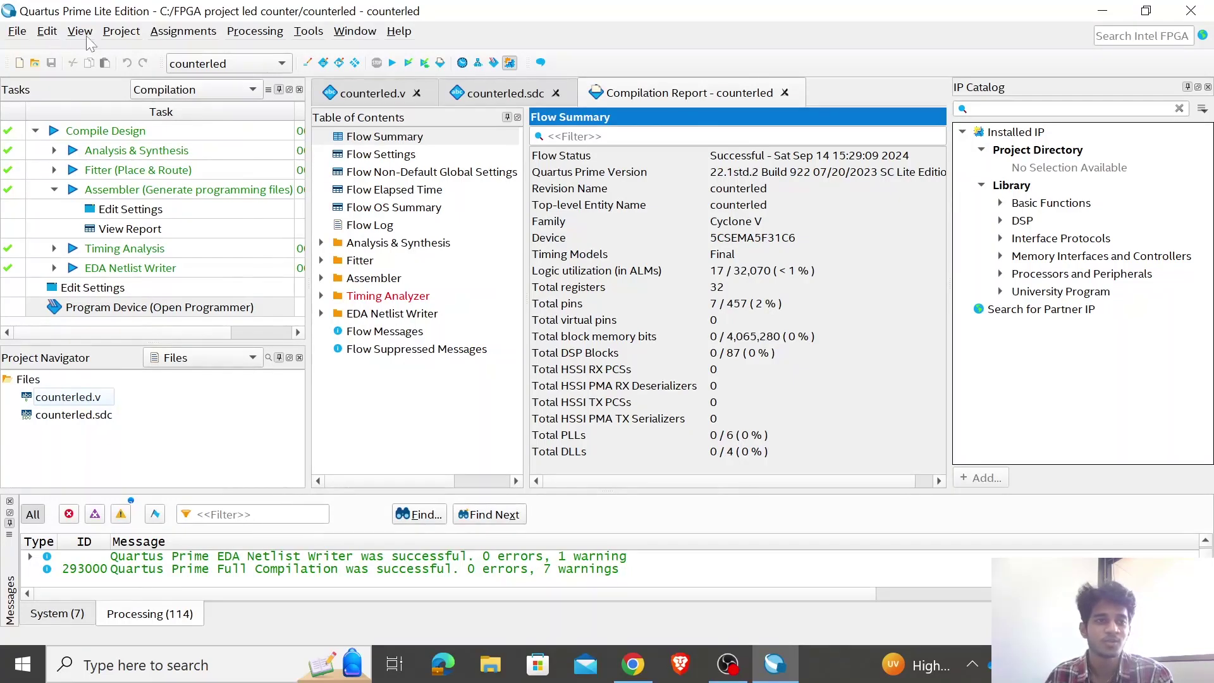
Open Convert Programming File and choose JTAG Indirect Configuration File (.jic) output
click(17, 33)
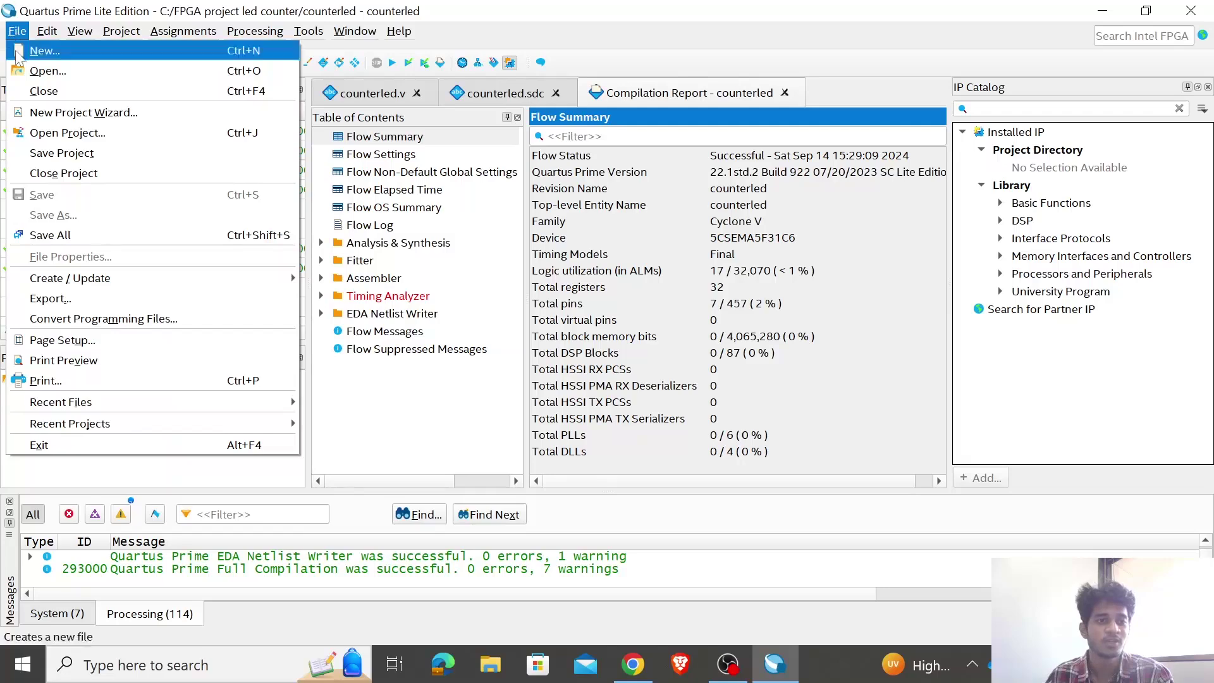
click(135, 322)
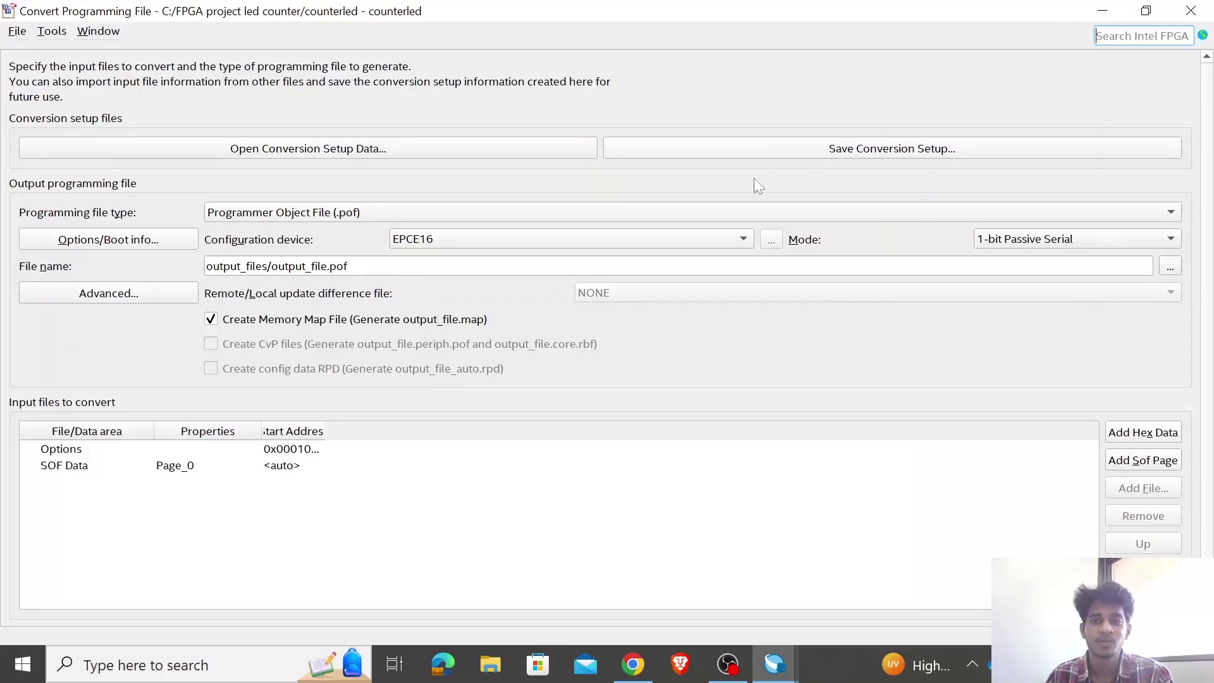
click(317, 215)
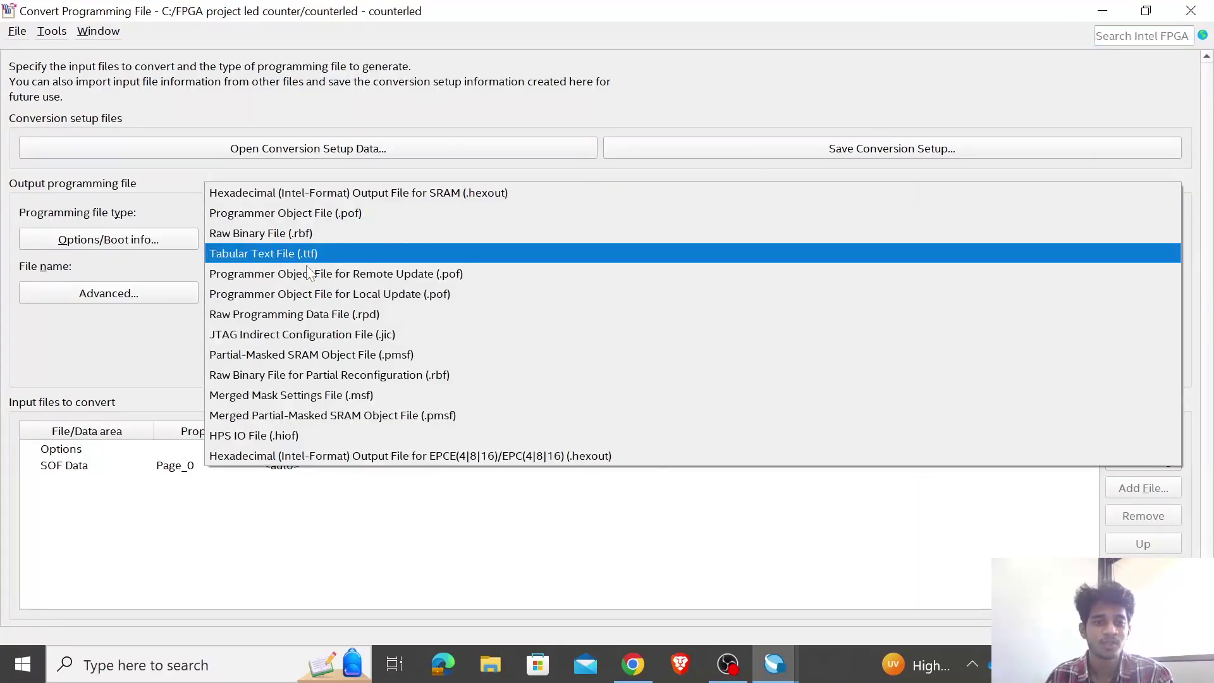
click(271, 339)
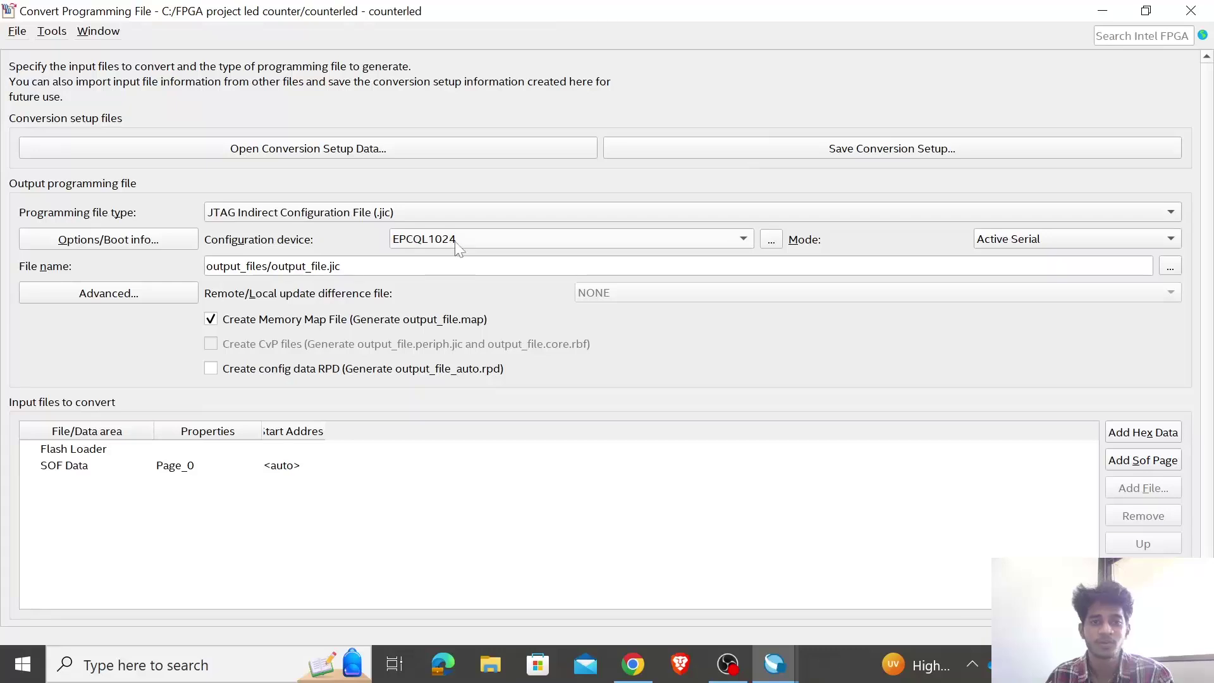
Set the configuration device to EPCS128 from the Cyclone V family
click(771, 240)
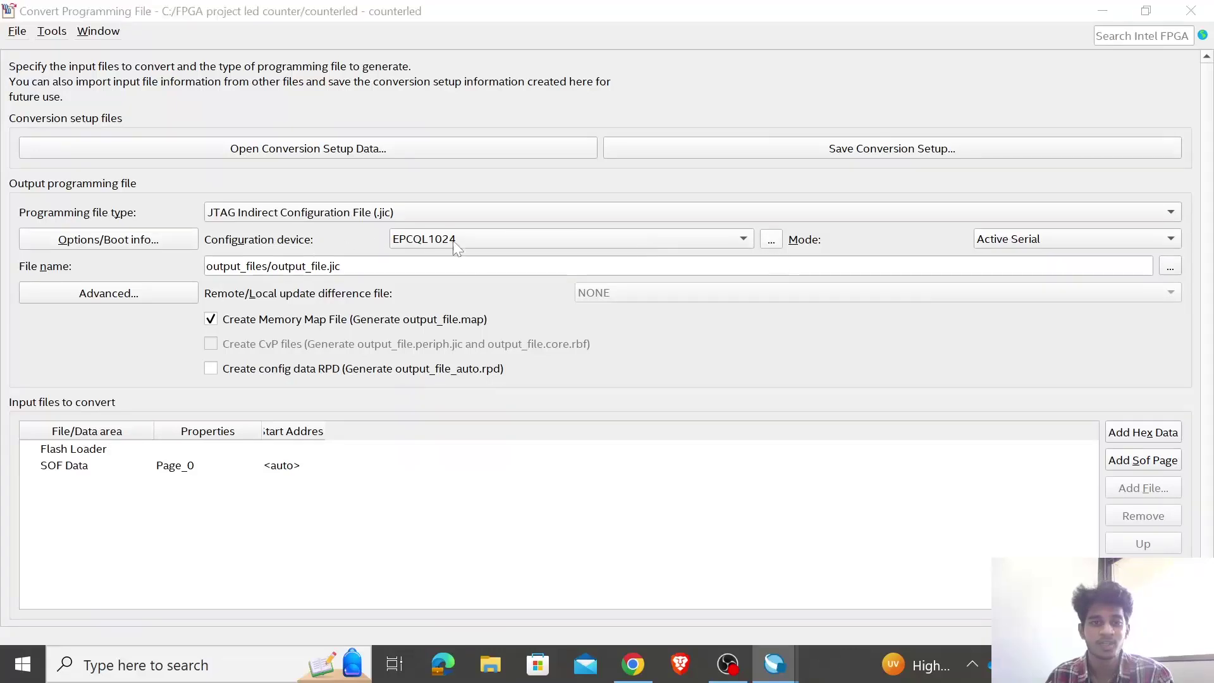
click(482, 74)
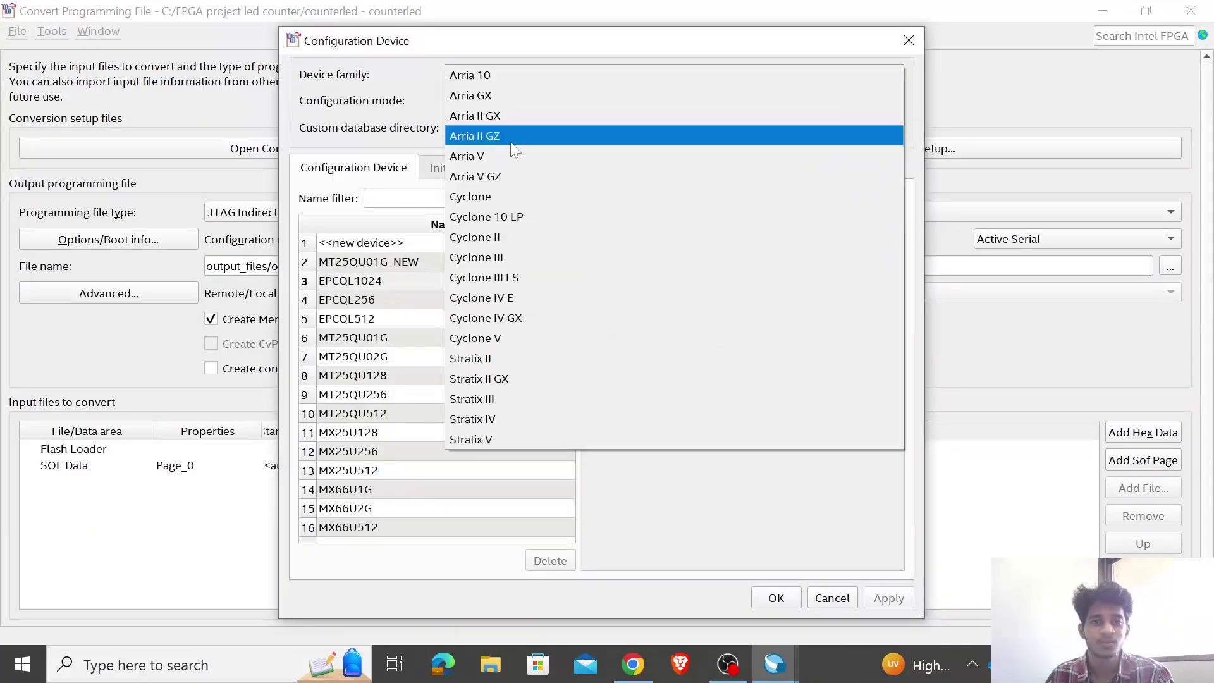
click(503, 336)
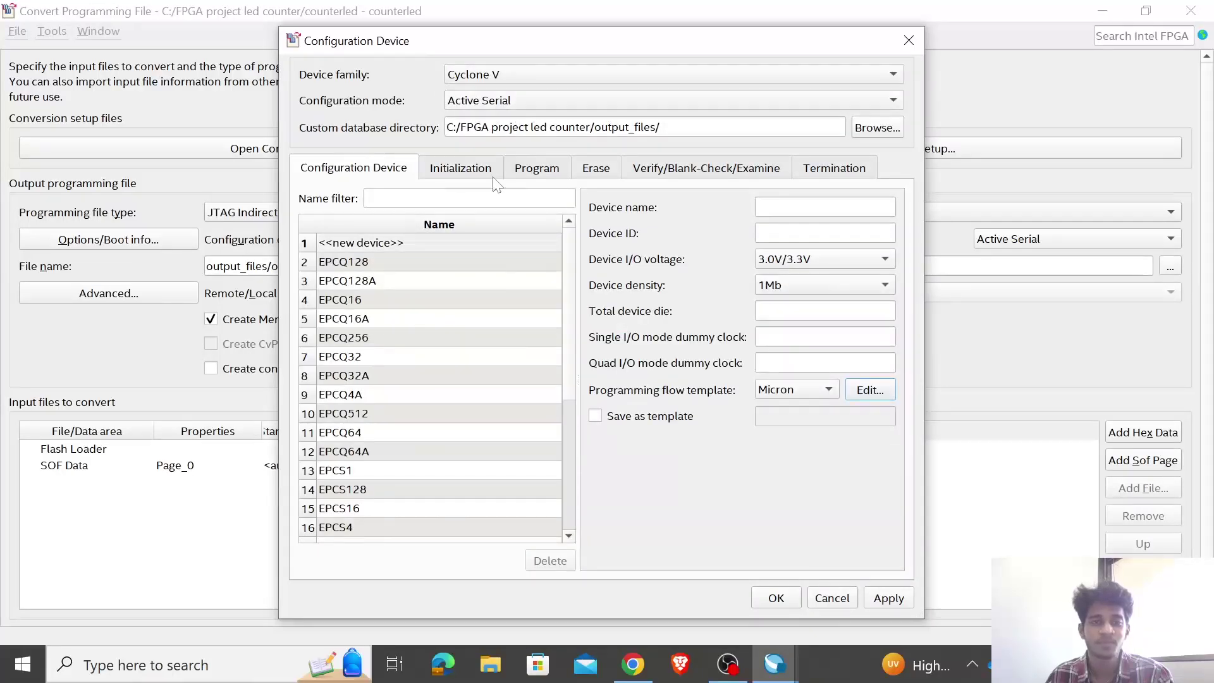
scroll(414, 362, down, 4)
scroll(417, 362, up, 4)
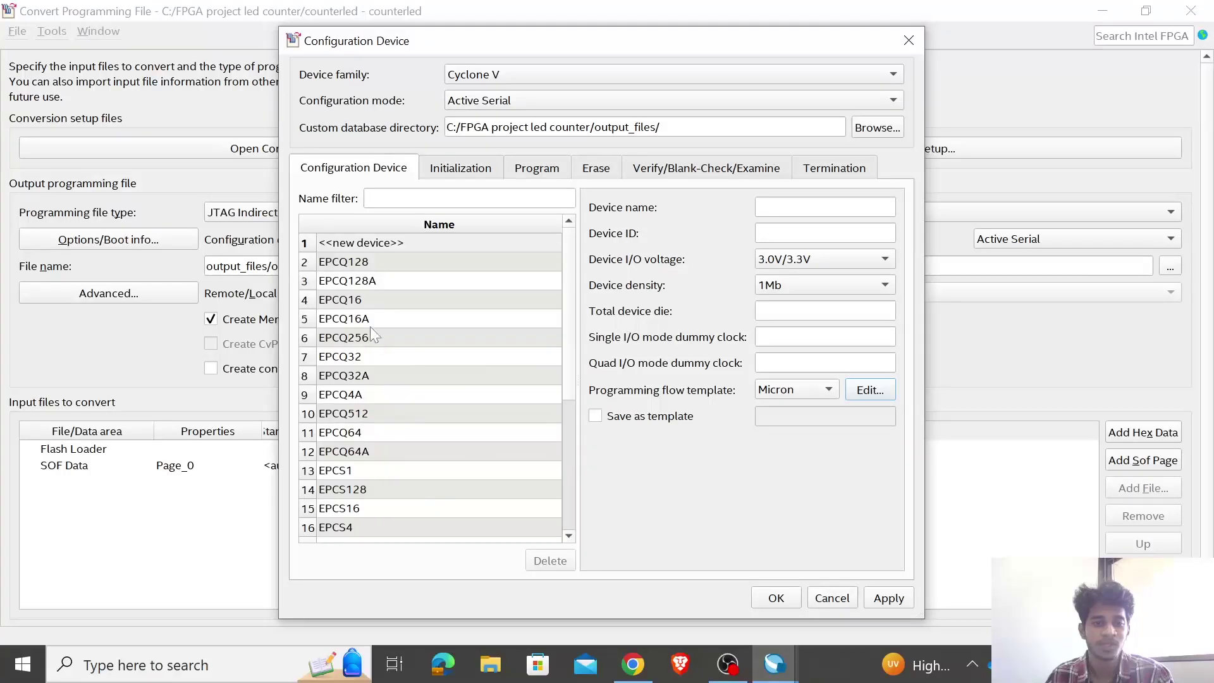
click(358, 490)
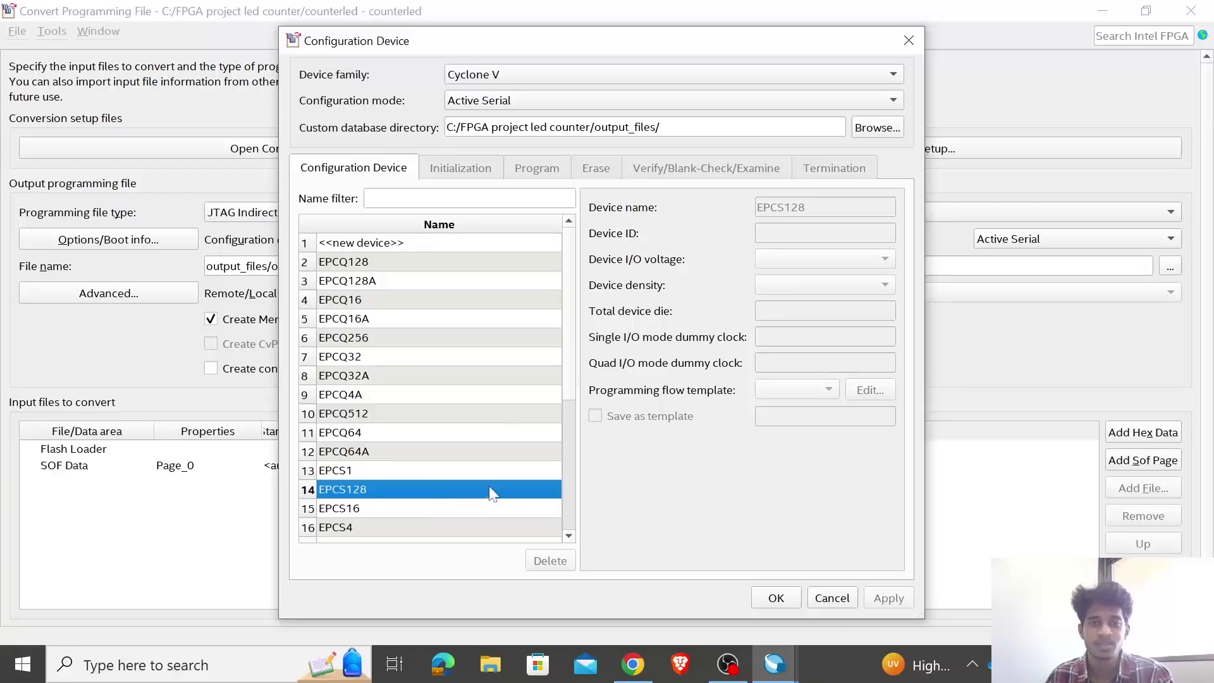
click(775, 597)
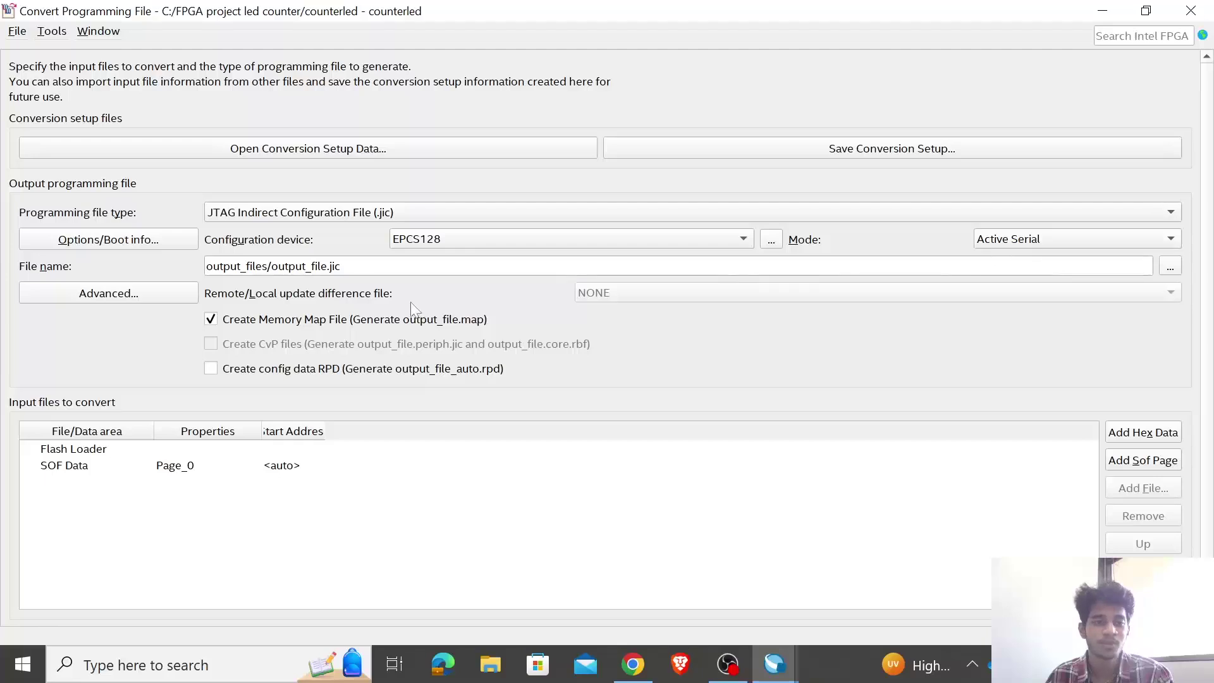
scroll(379, 307, down, 1)
click(76, 420)
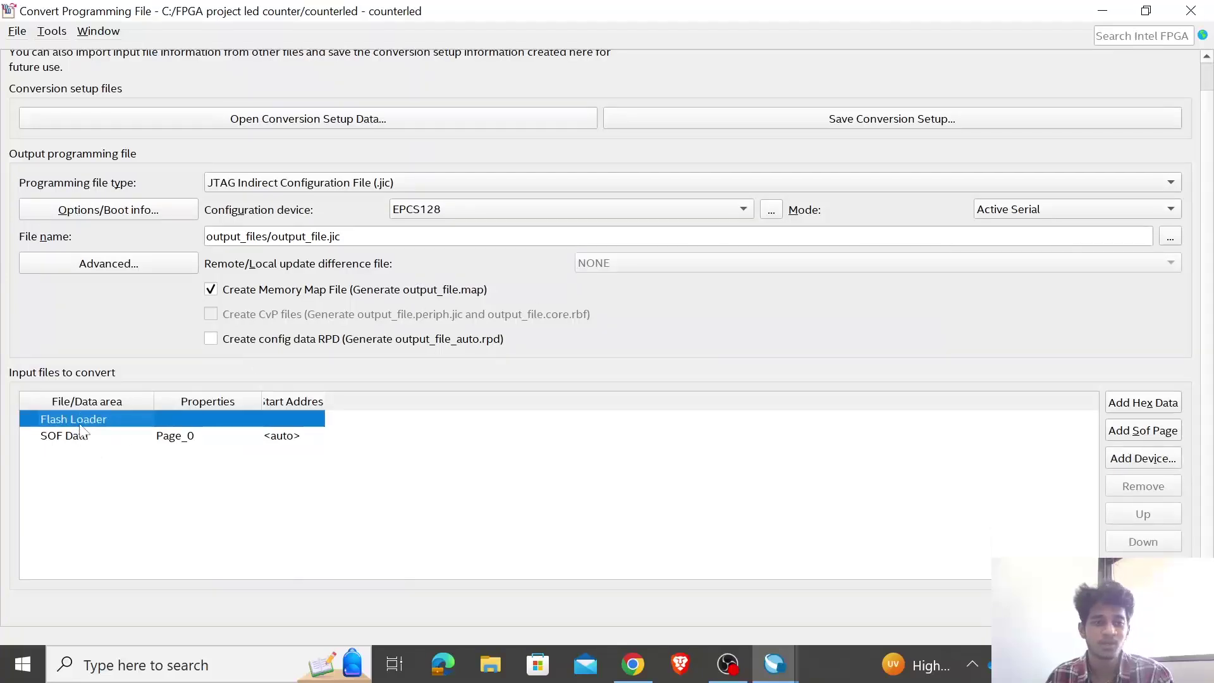
Add the 5CSEMA5 device from the Cyclone V family under Flash Loader
click(1145, 459)
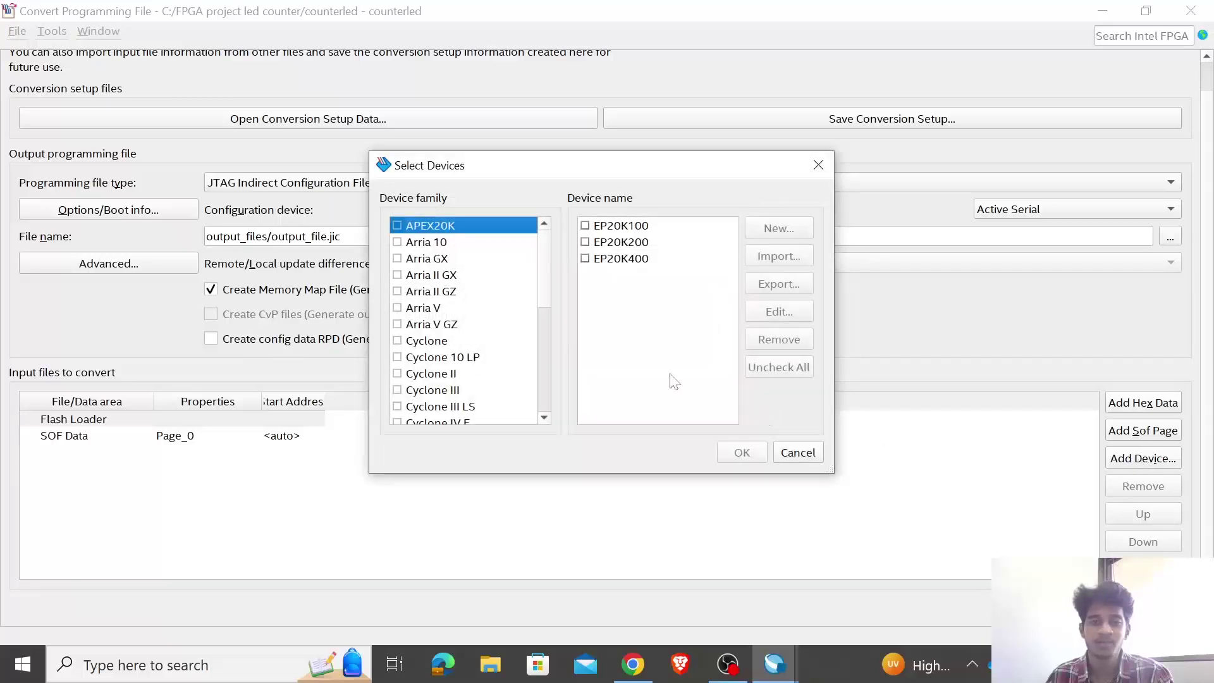
scroll(512, 359, down, 2)
click(447, 358)
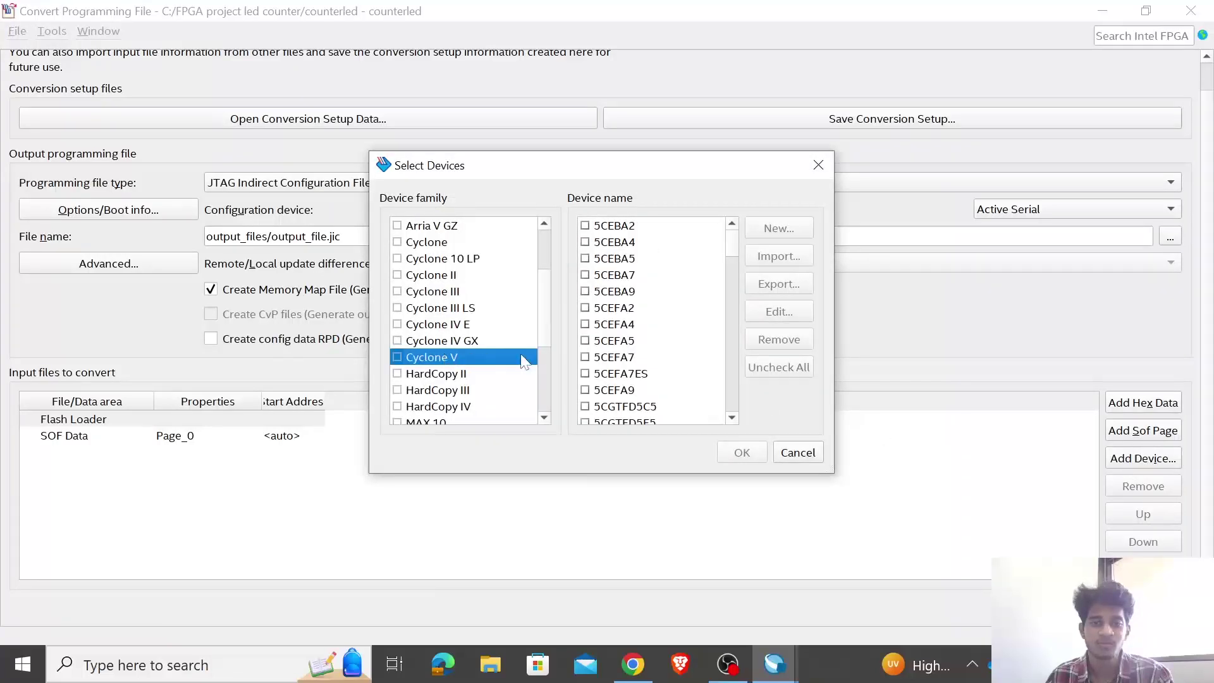
scroll(634, 316, down, 4)
scroll(634, 316, down, 2)
scroll(632, 328, up, 5)
scroll(641, 294, down, 15)
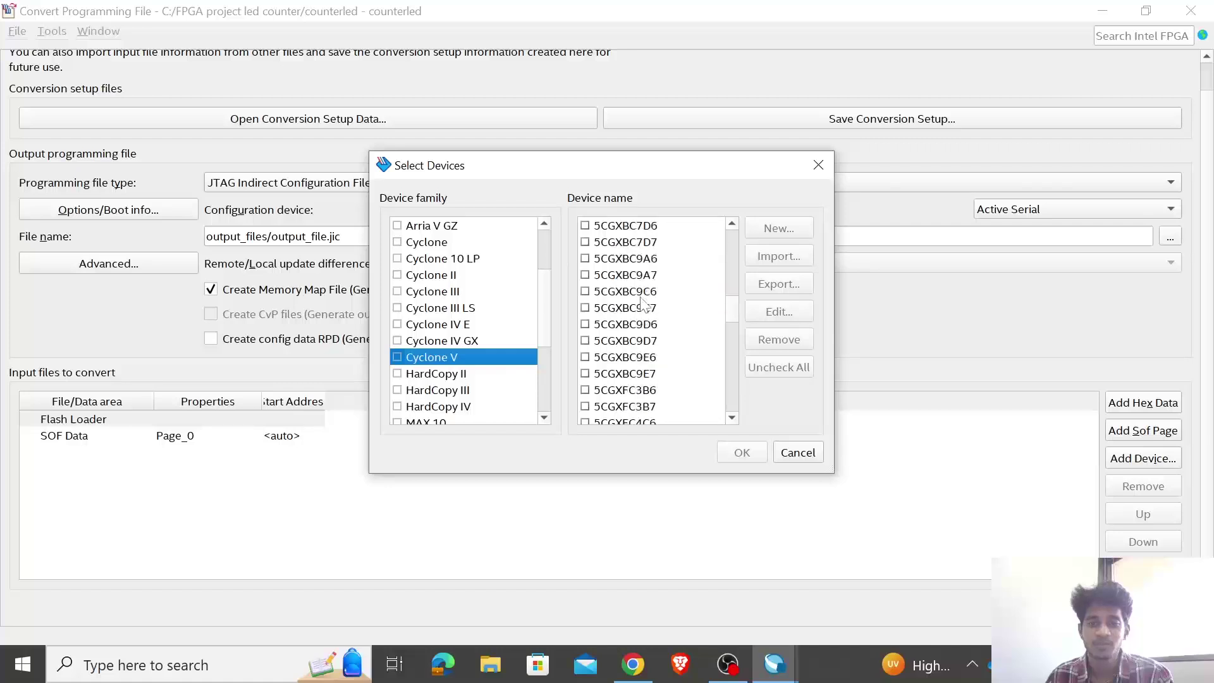
scroll(622, 358, up, 1)
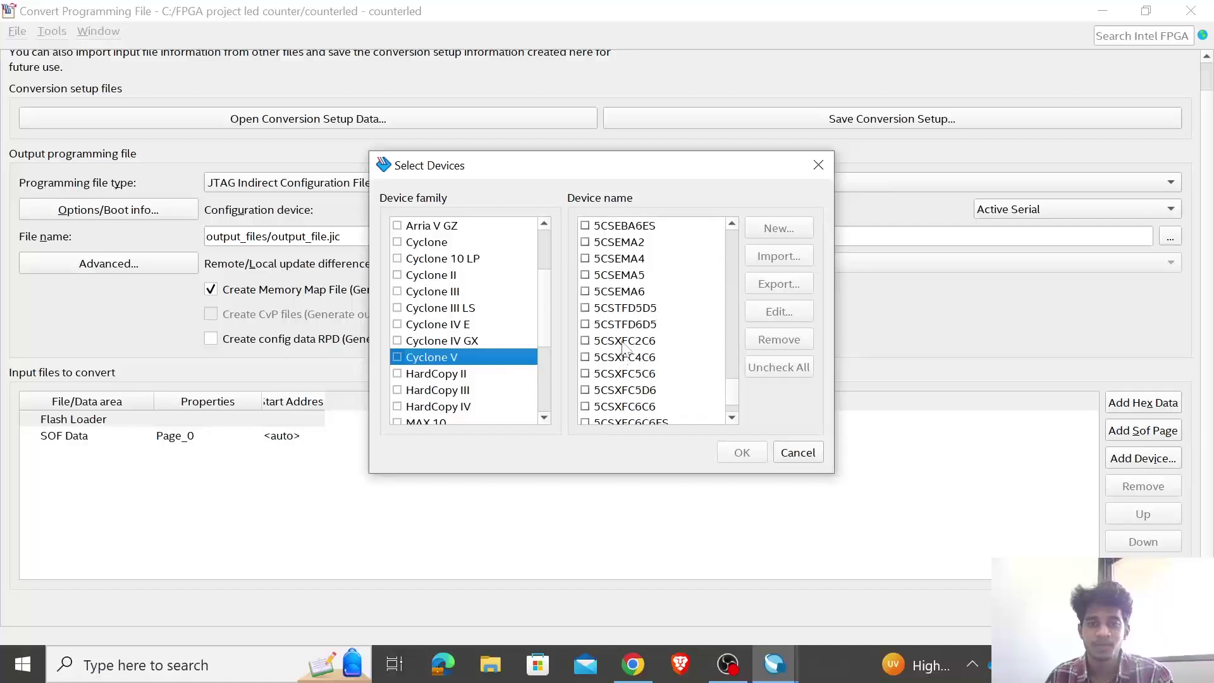
click(604, 279)
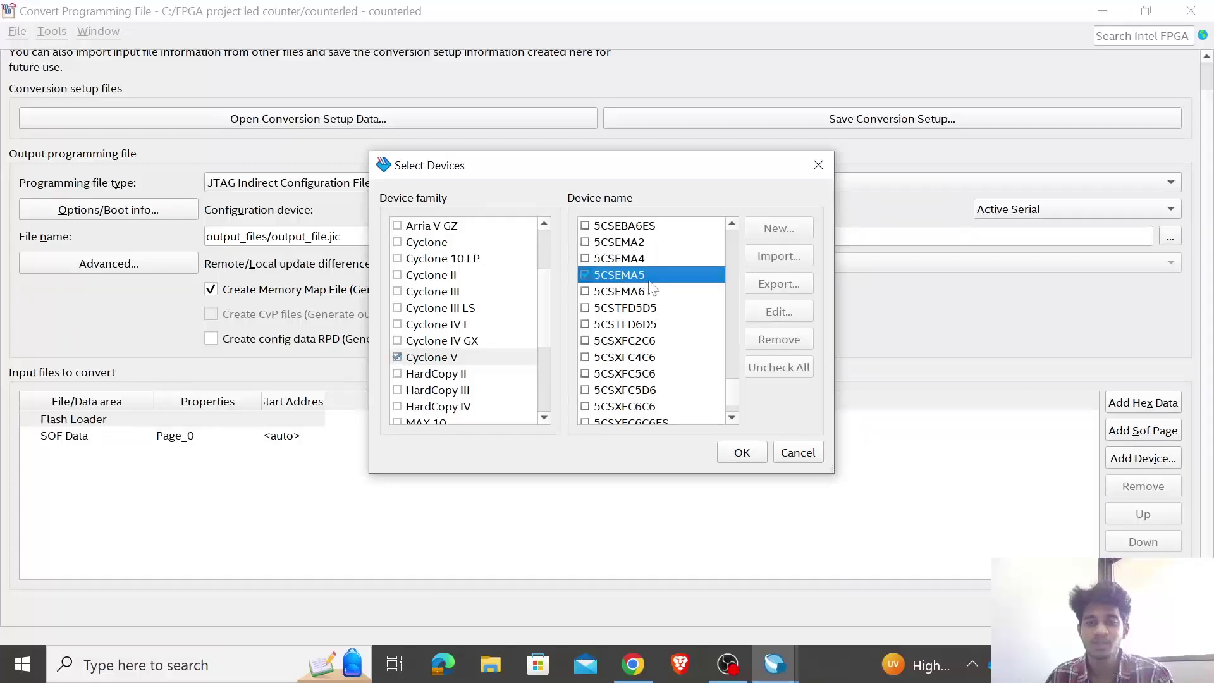
click(741, 452)
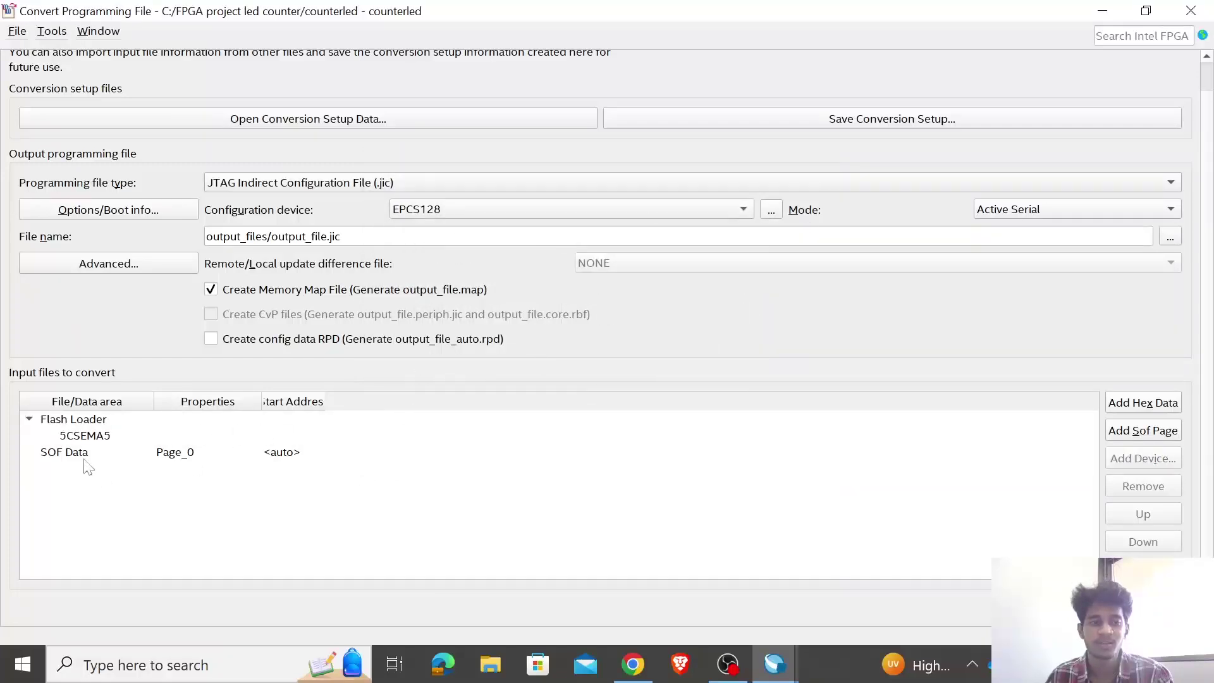
click(90, 455)
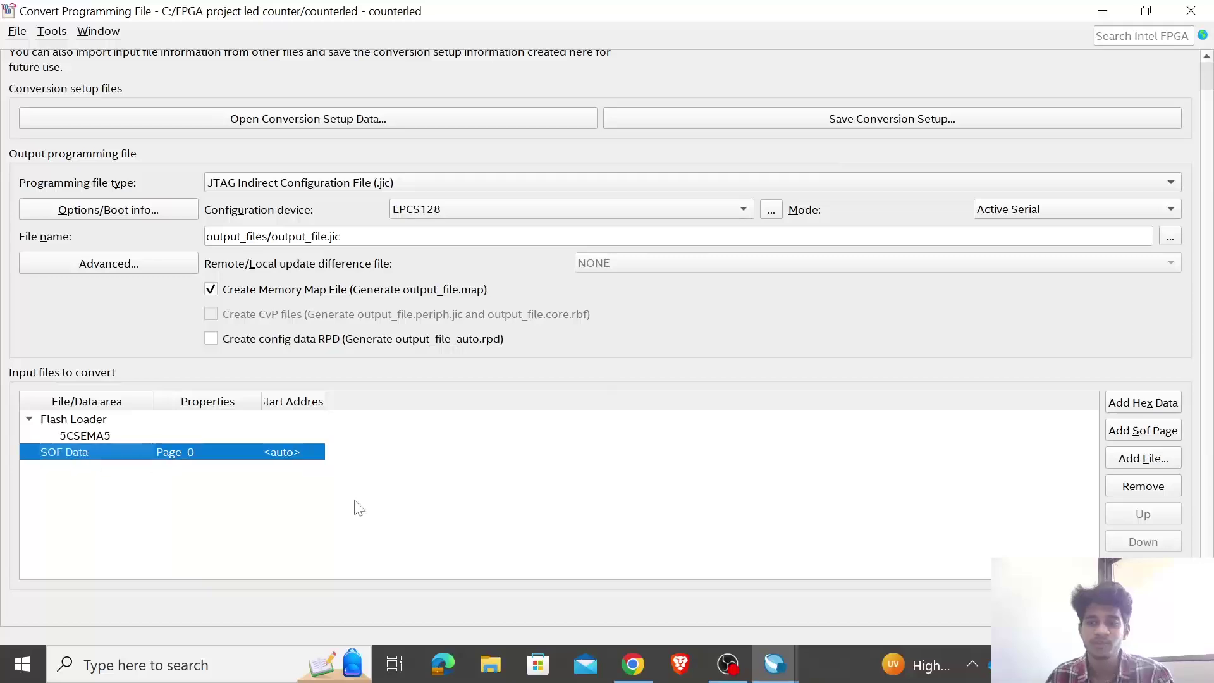
Add output_files/counterled.sof as the SOF Data input
click(1144, 459)
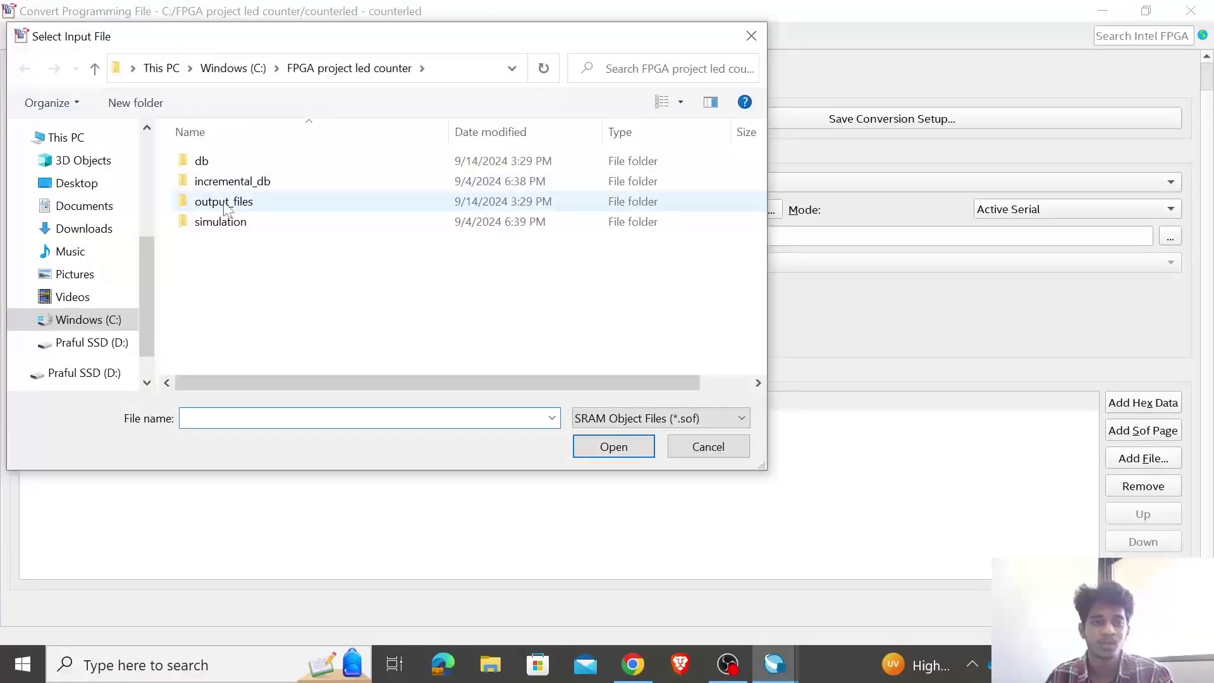
double_click(224, 202)
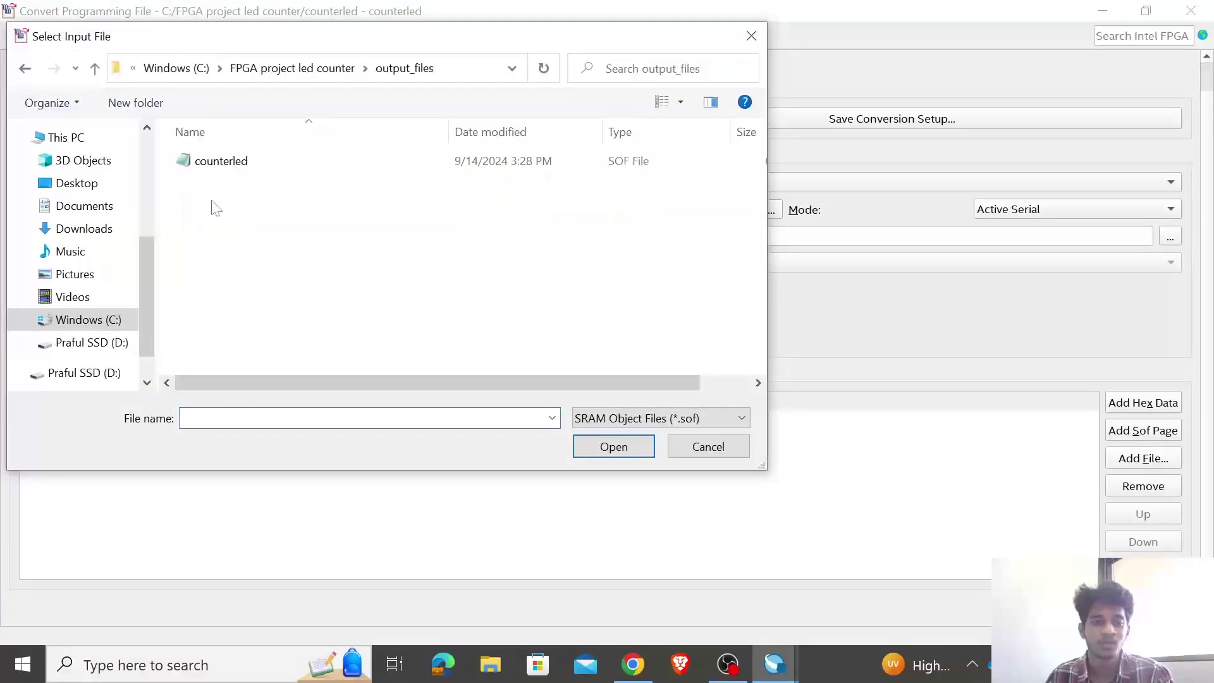
click(222, 162)
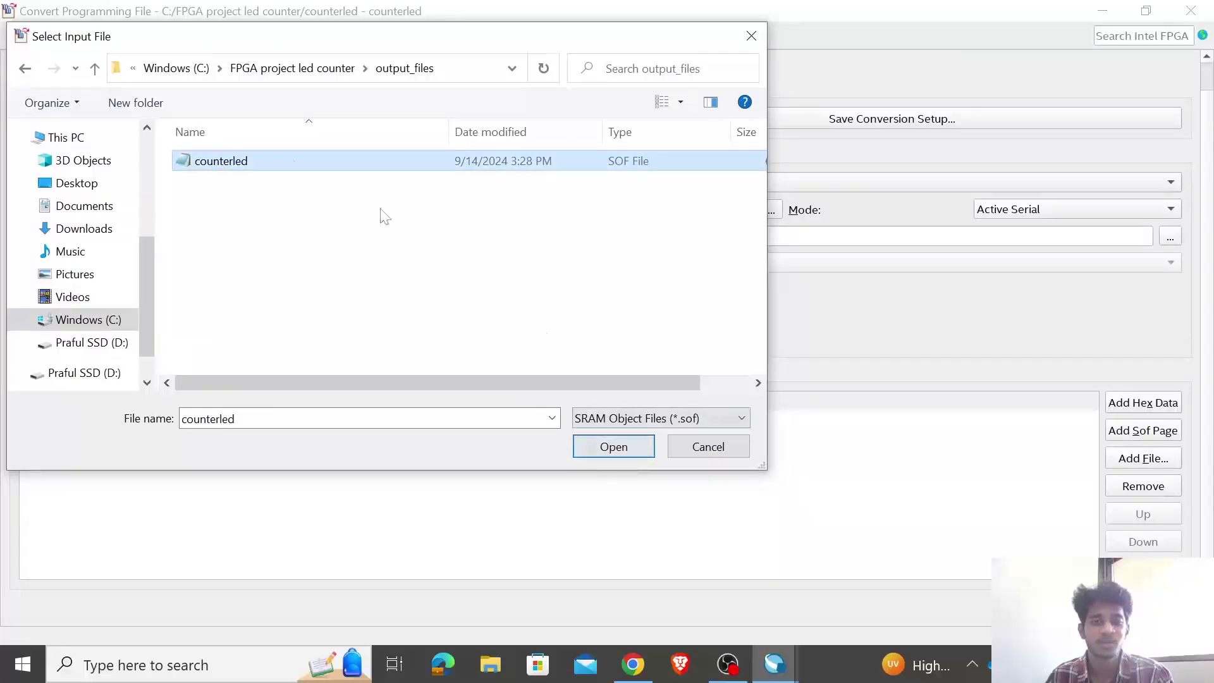
click(629, 449)
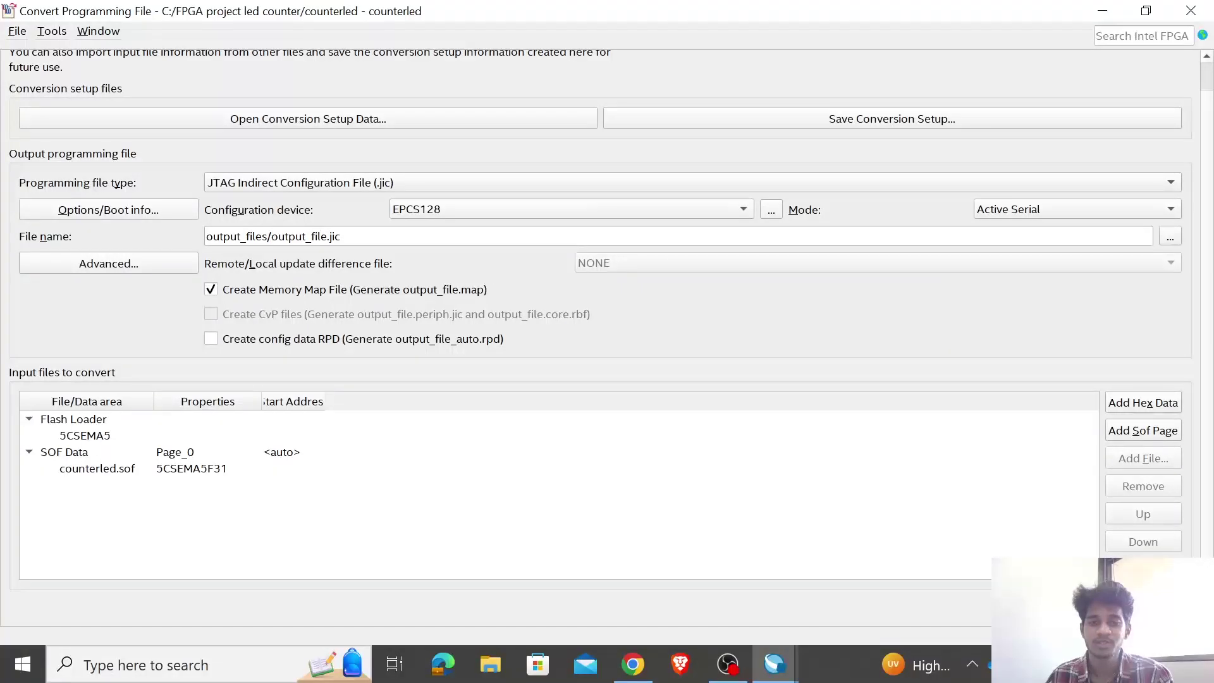
Generate the .jic, declining to overwrite output_file.jic, and leave the conversion window
click(1043, 606)
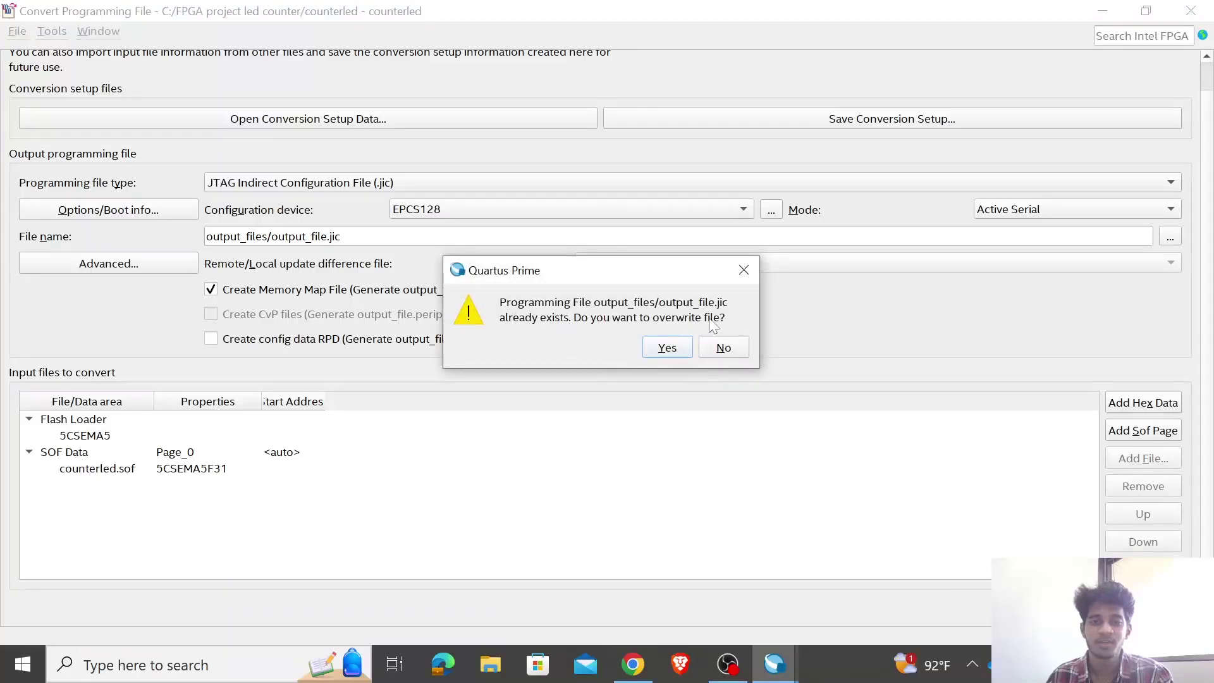
click(735, 350)
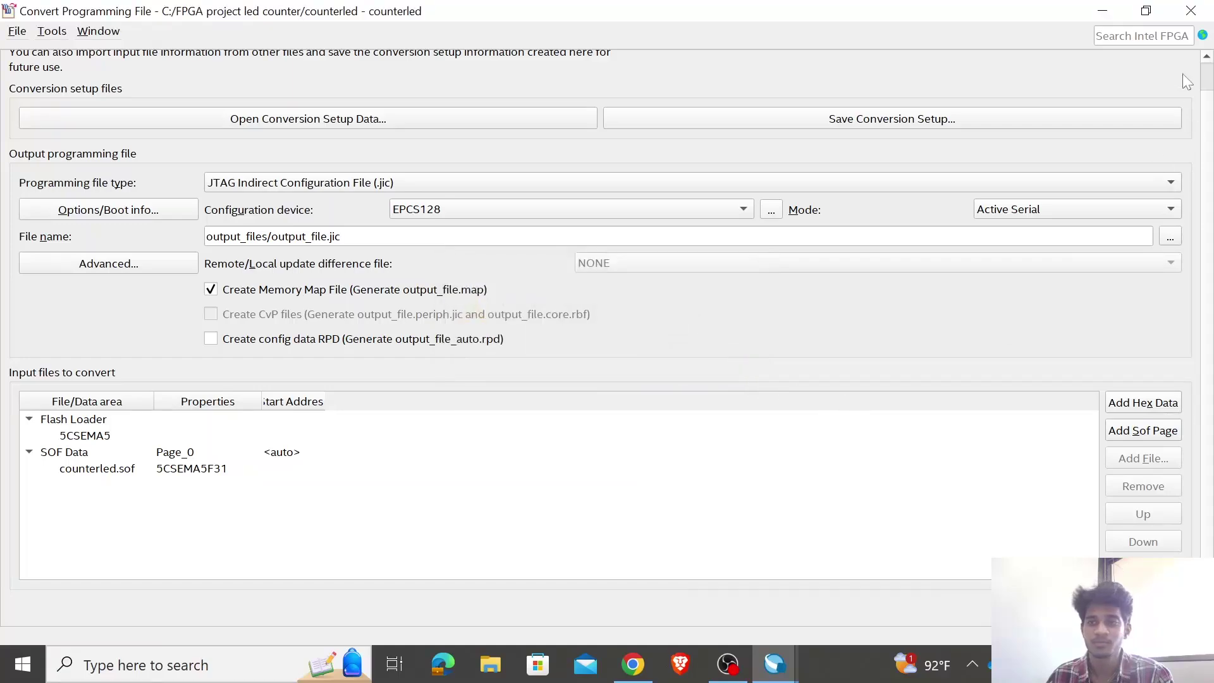
key(alt+Tab)
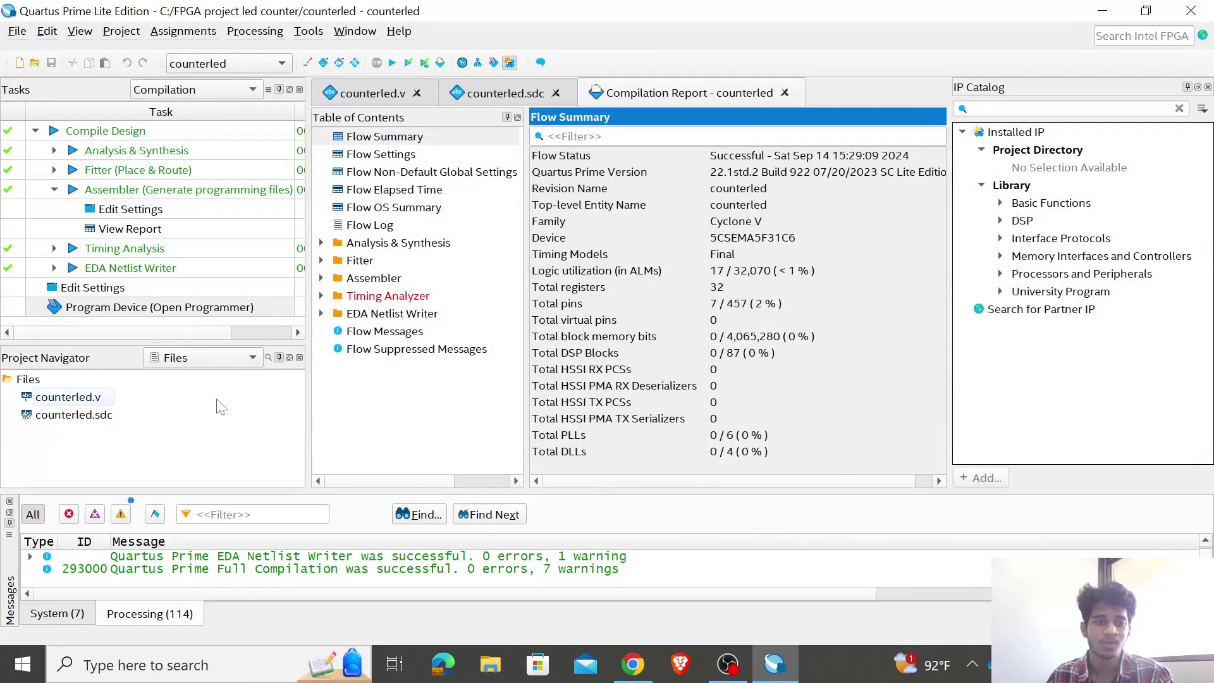
Reopen the Programmer and confirm the hardware setup
double_click(100, 310)
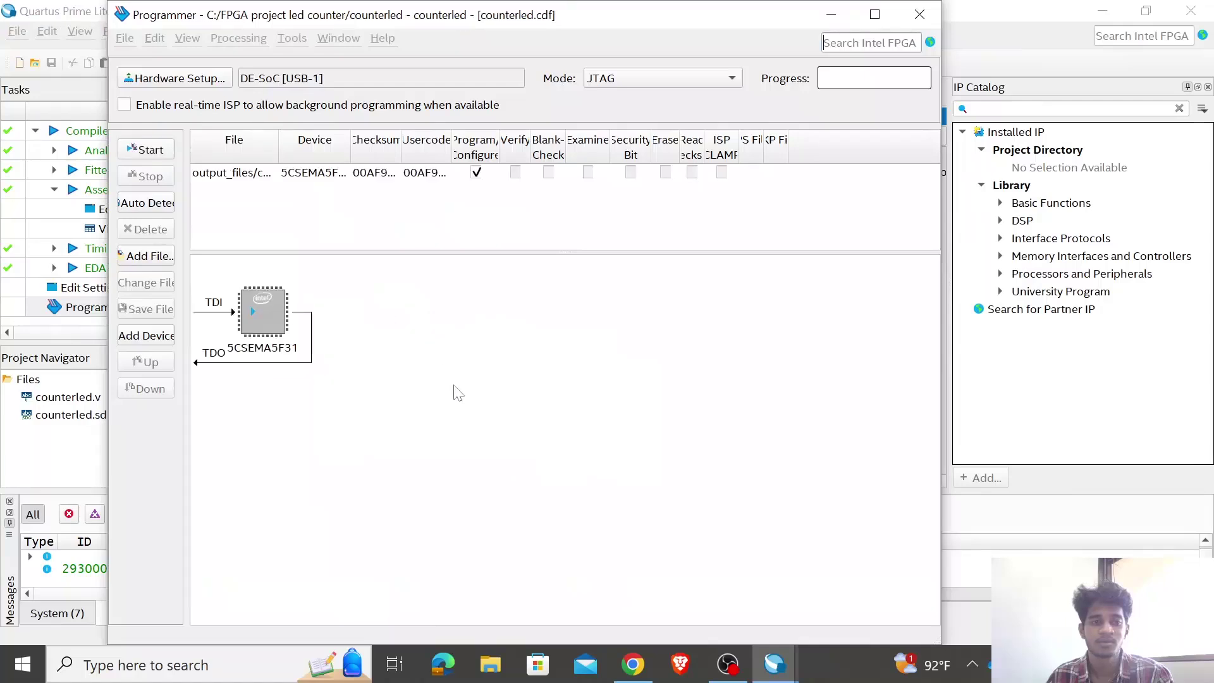
click(197, 79)
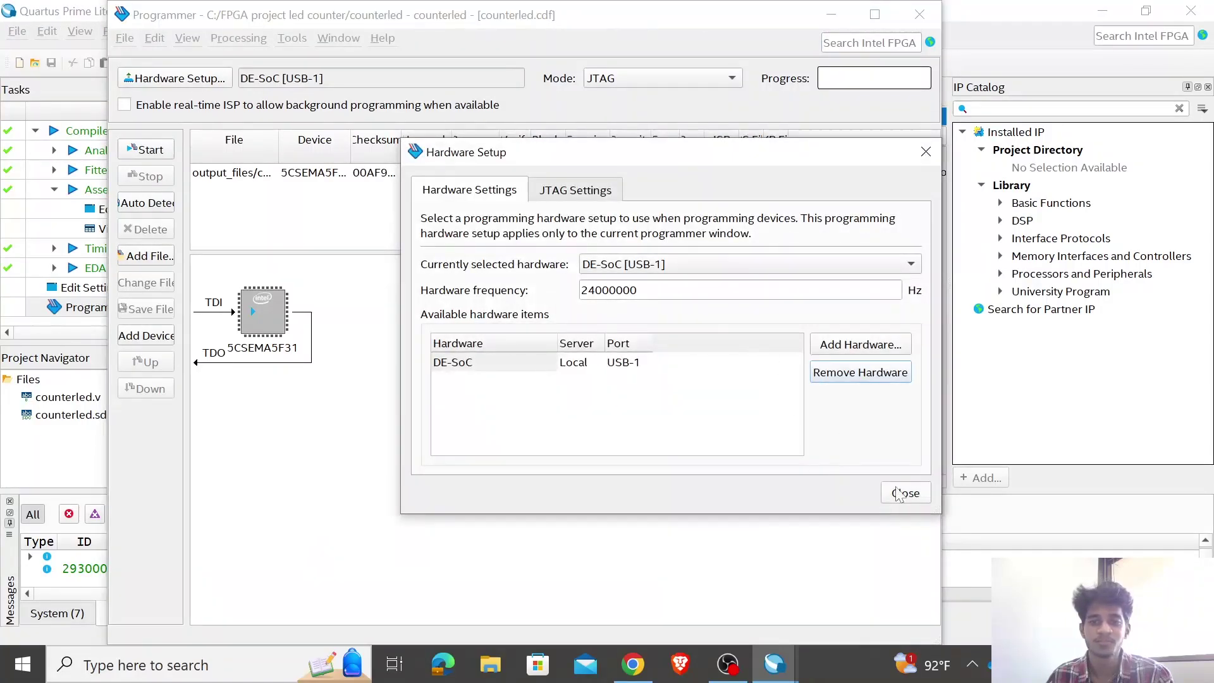
click(899, 493)
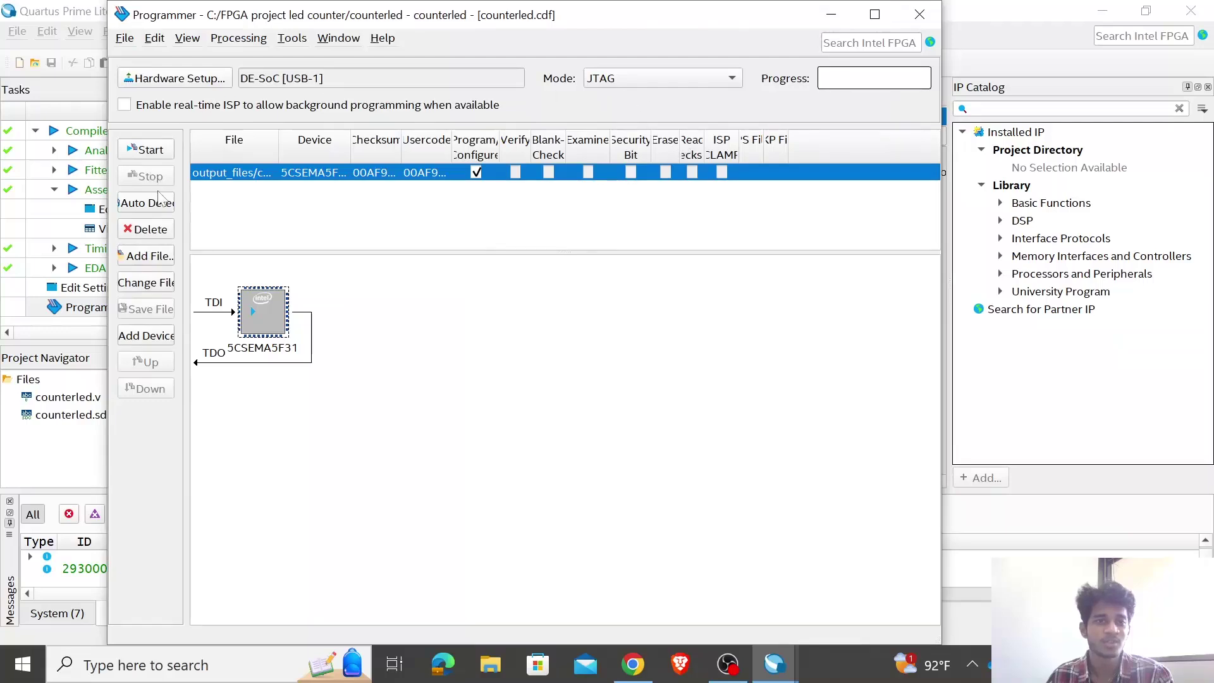
Auto-detect the chain with 5CSEMA5, replacing the device list with SOCVHPS and 5CSEMA5
click(149, 202)
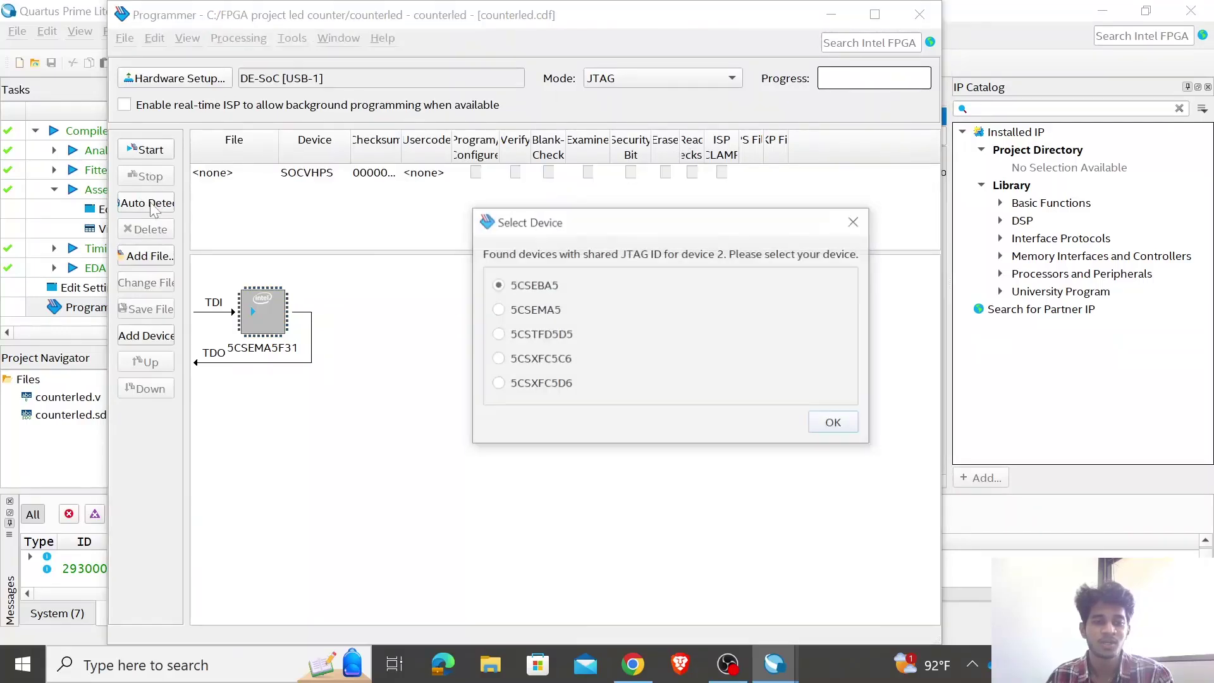
click(531, 310)
click(835, 423)
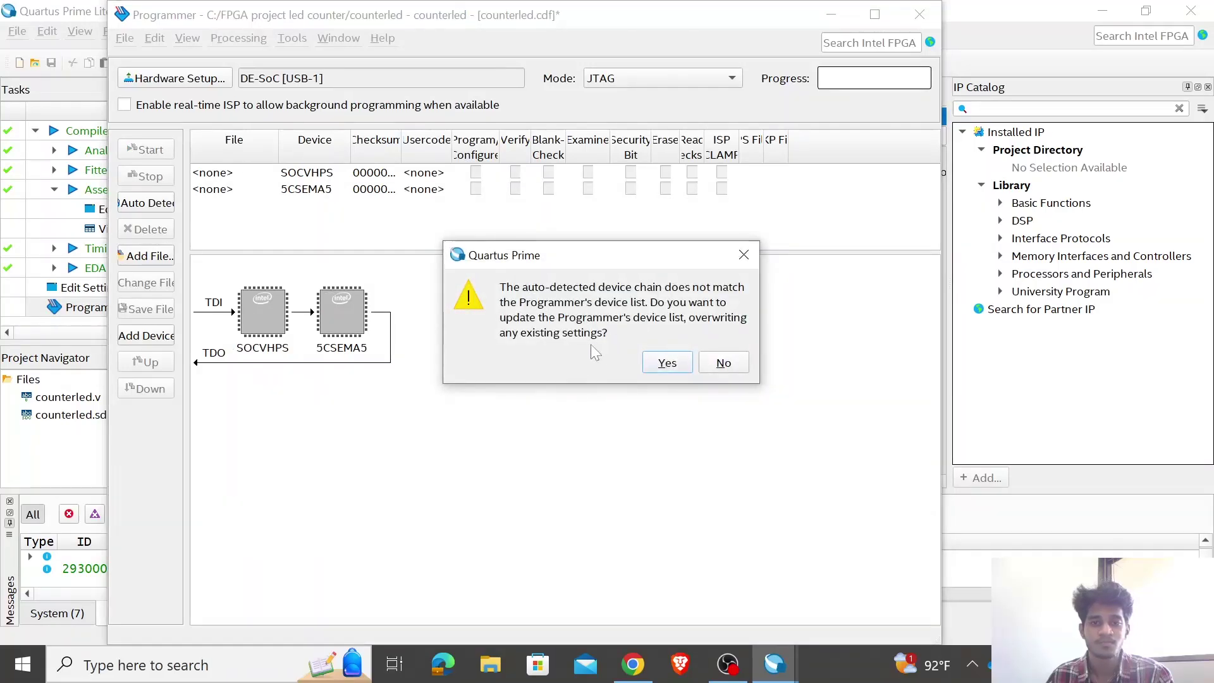
click(665, 362)
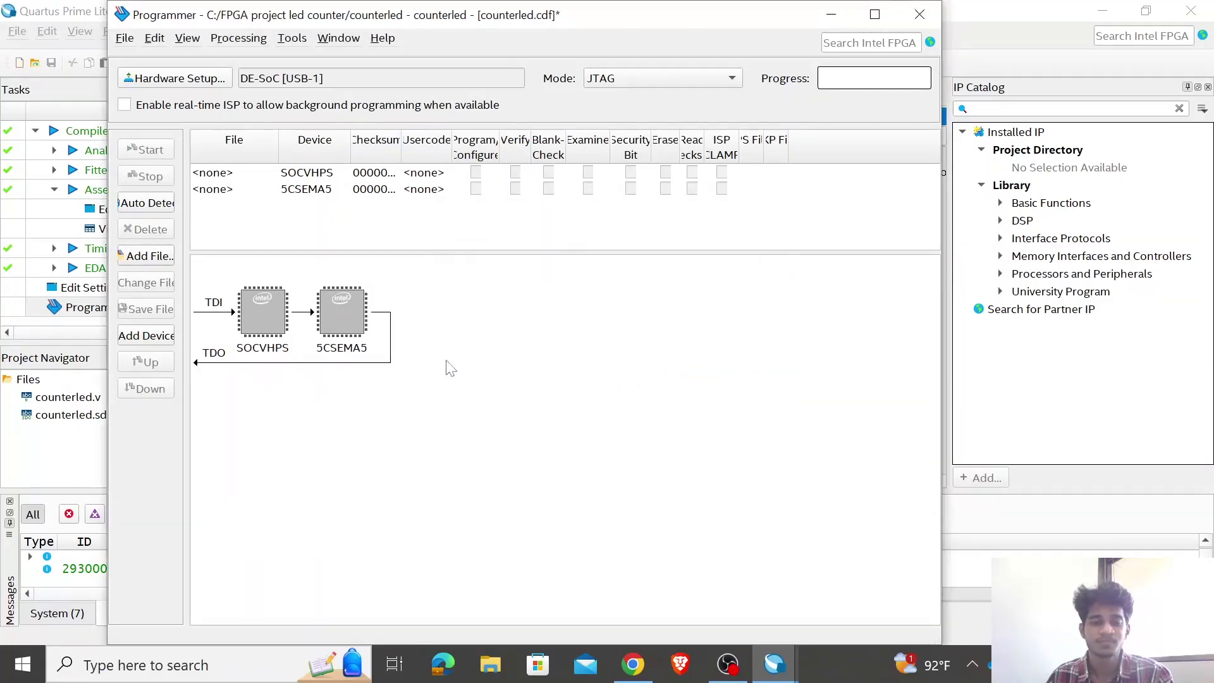
Load output_files/output_file.jic onto 5CSEMA5 and select the EPCS128 row it adds
click(351, 316)
right_click(344, 309)
mouse_move(382, 328)
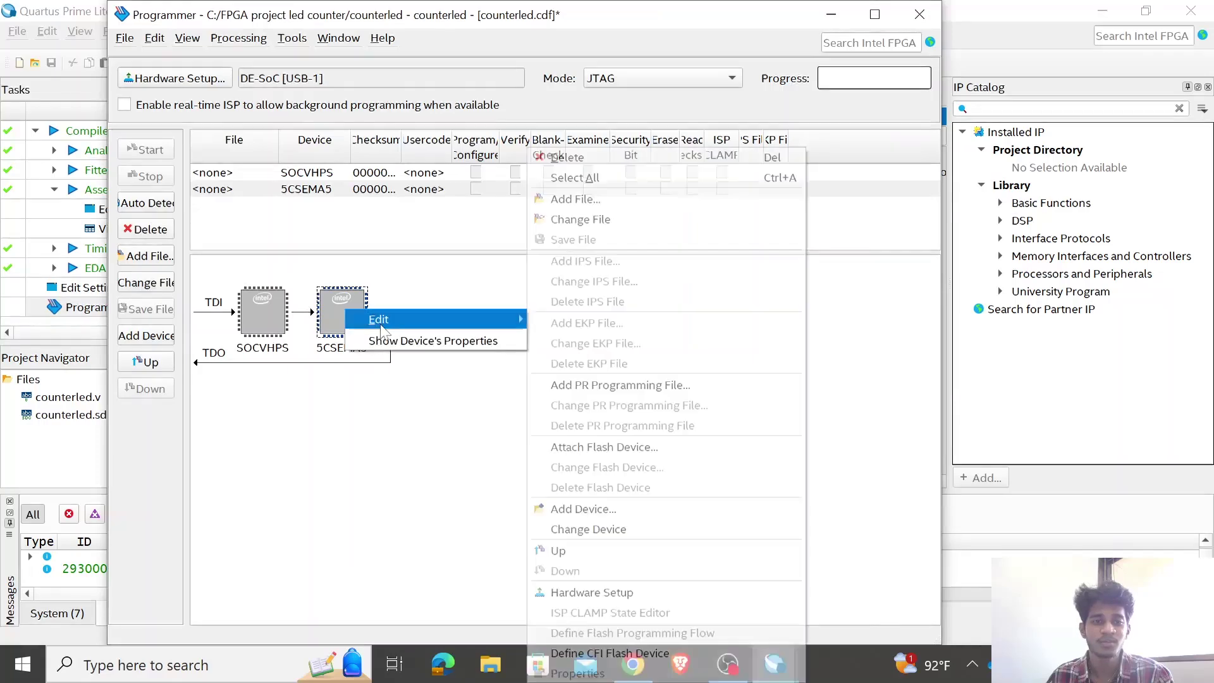
click(576, 221)
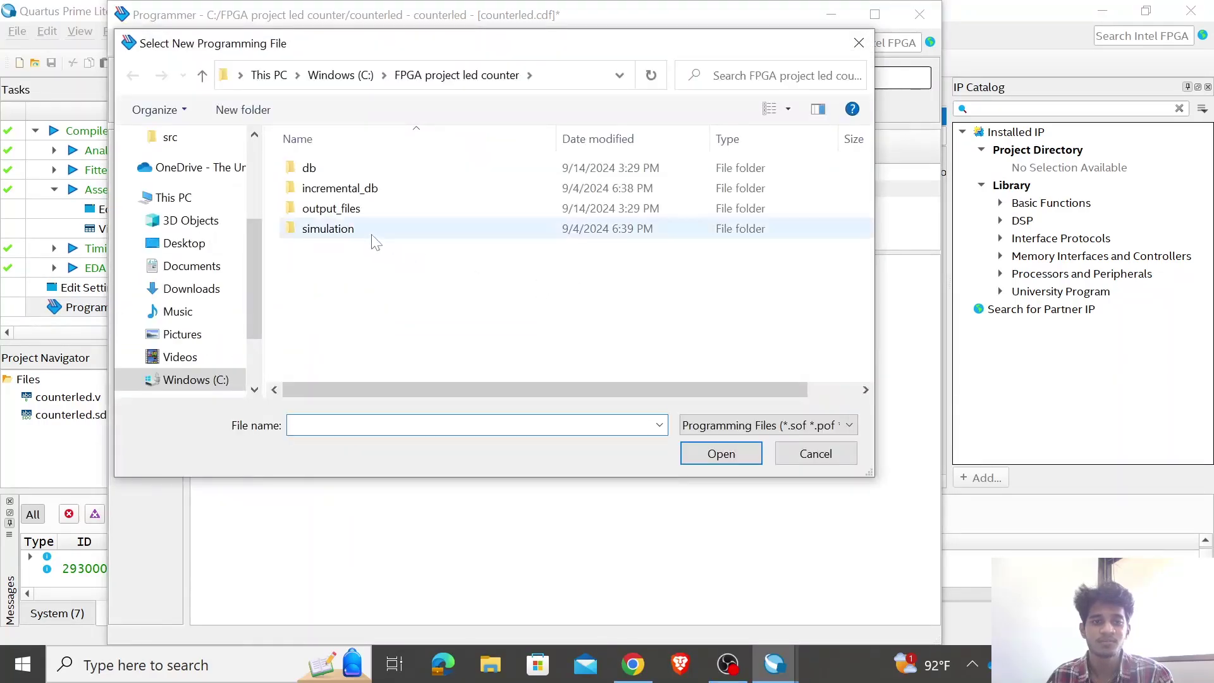
double_click(354, 208)
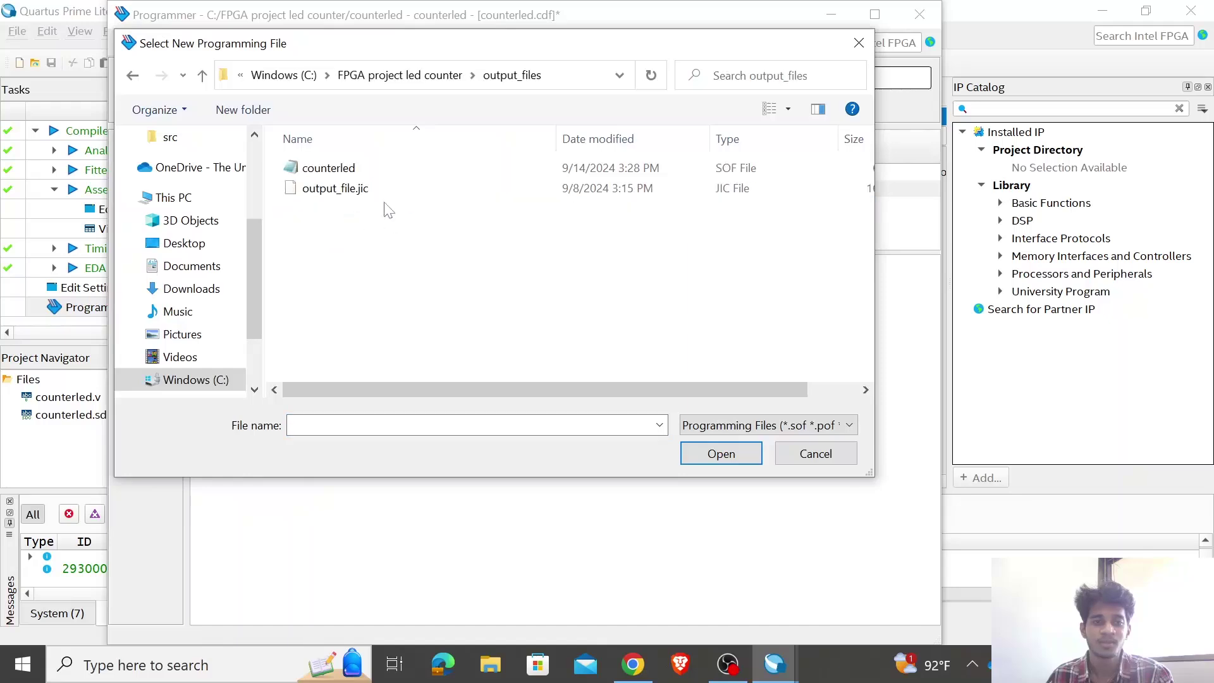
click(361, 191)
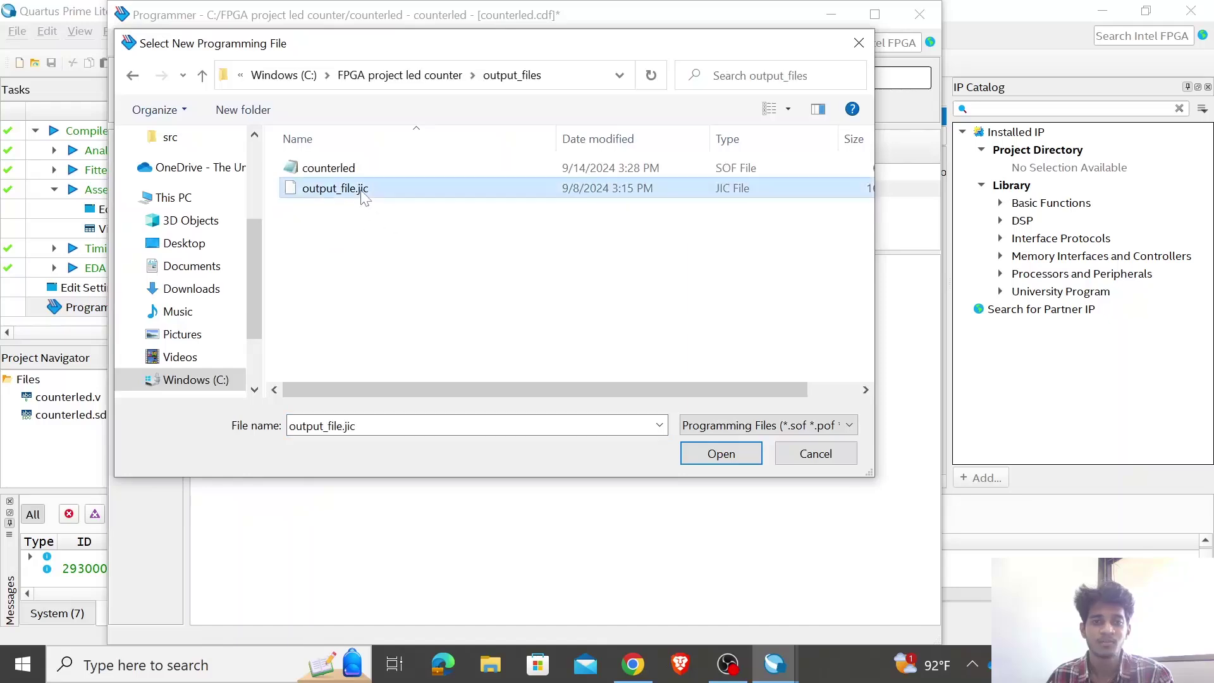
click(721, 455)
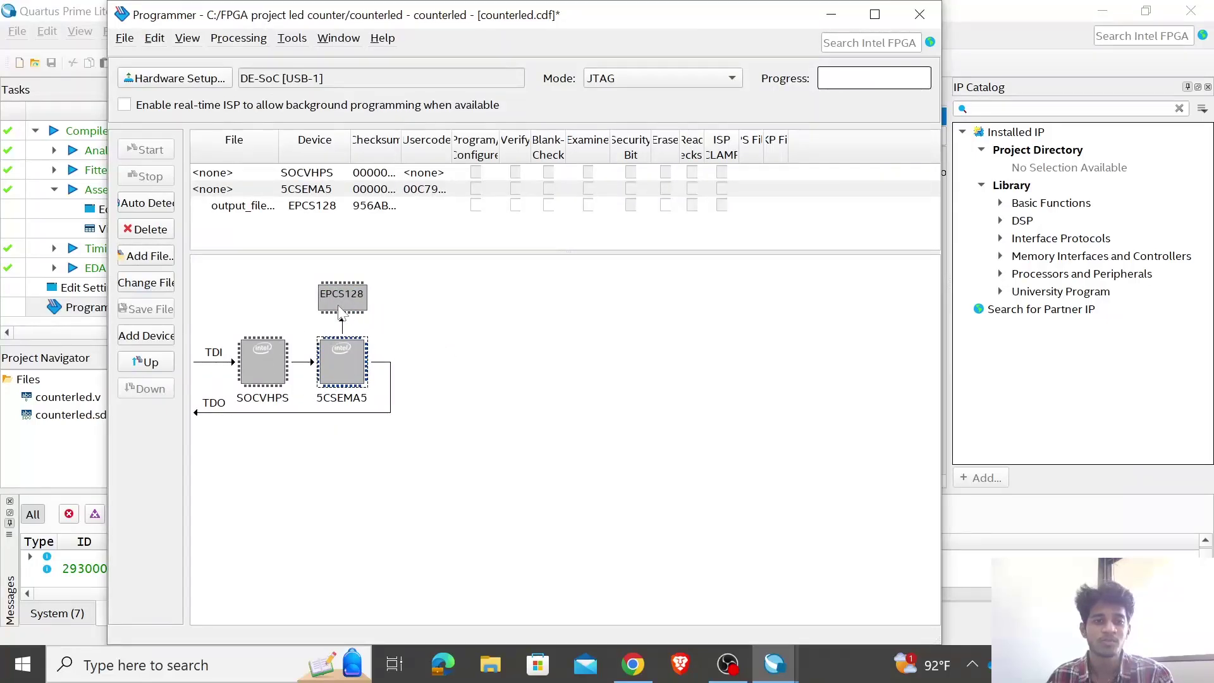
click(479, 212)
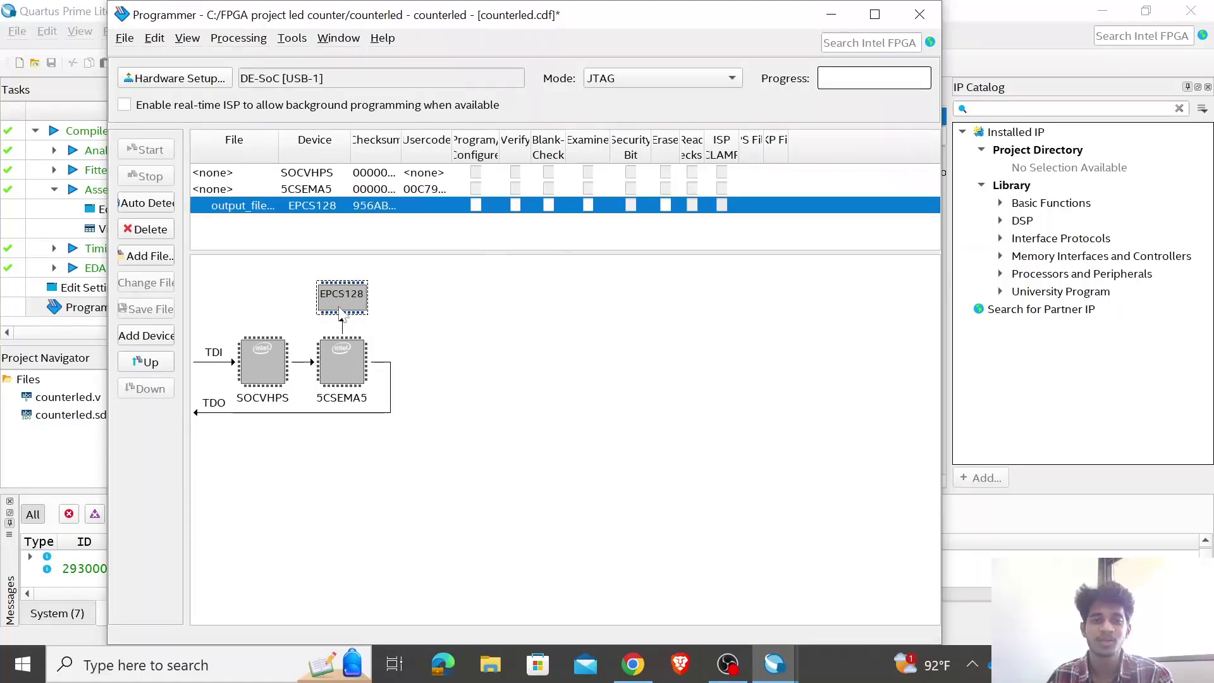
Tick Program/Configure on the EPCS128 output_file row and start programming
click(476, 205)
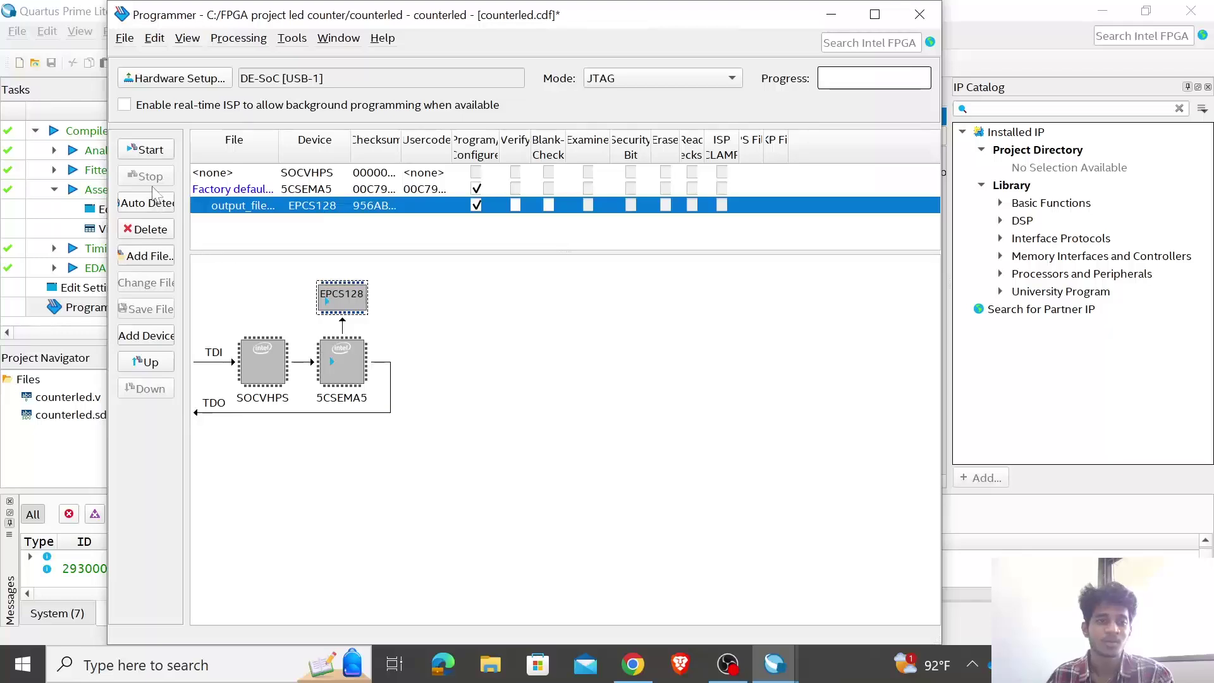
click(152, 150)
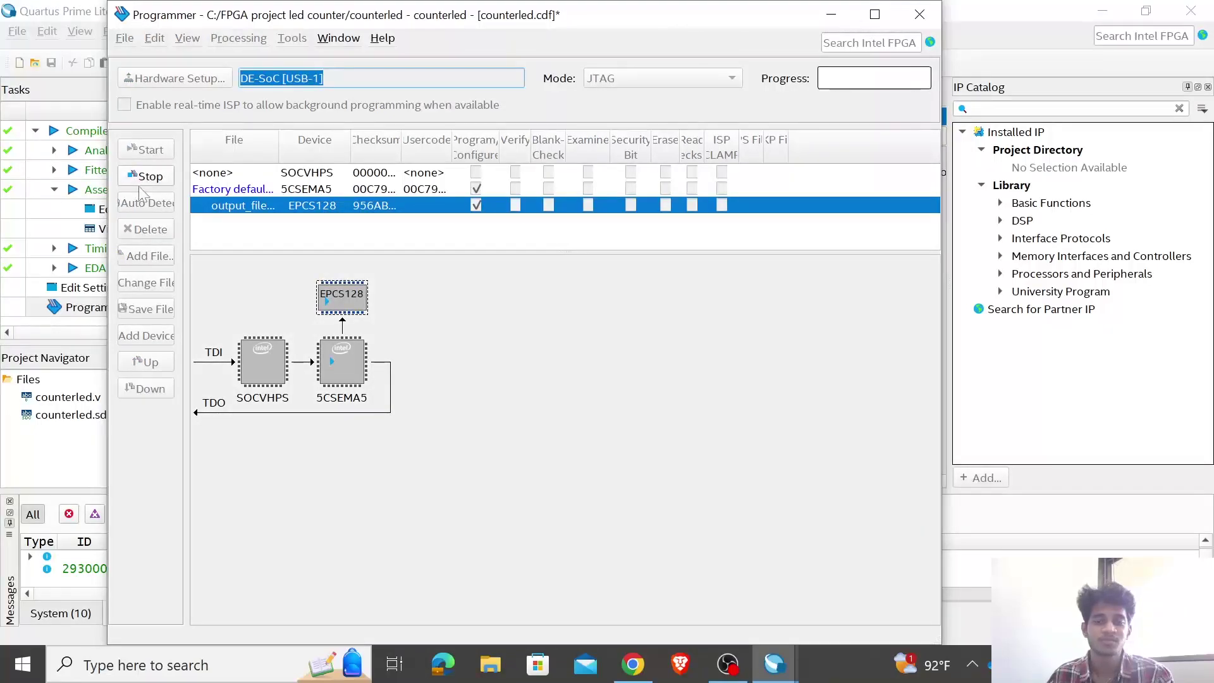